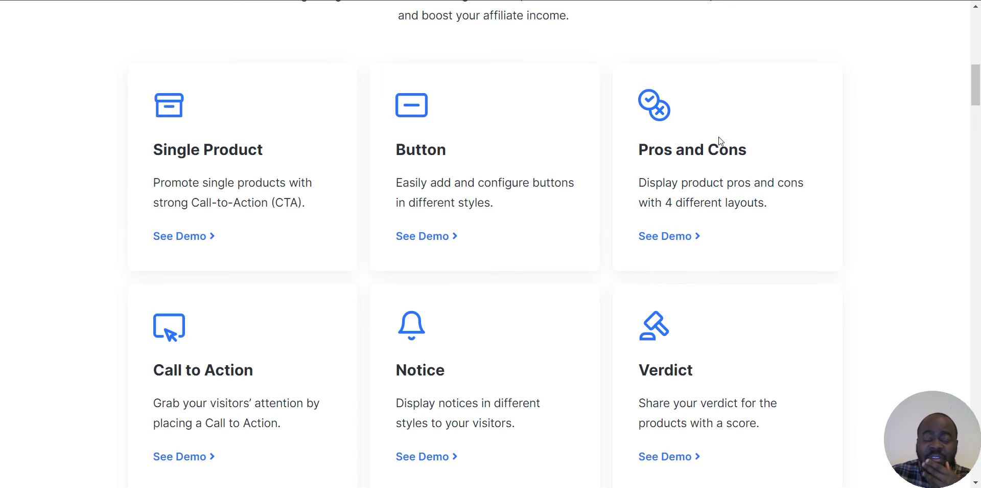
Open the Pros and Cons block demo on the AffiliateX site and translate its page into French.
scroll(324, 115, up, 13)
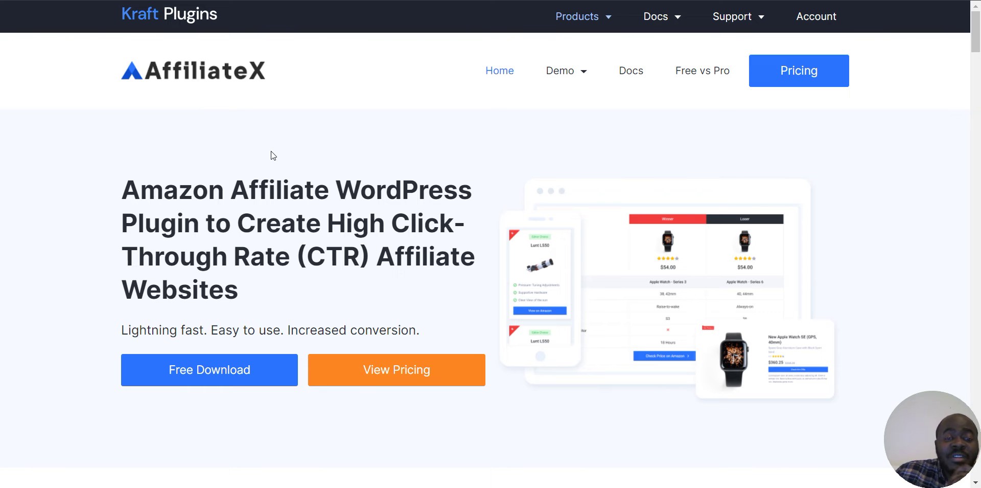
scroll(266, 148, down, 9)
scroll(176, 158, down, 3)
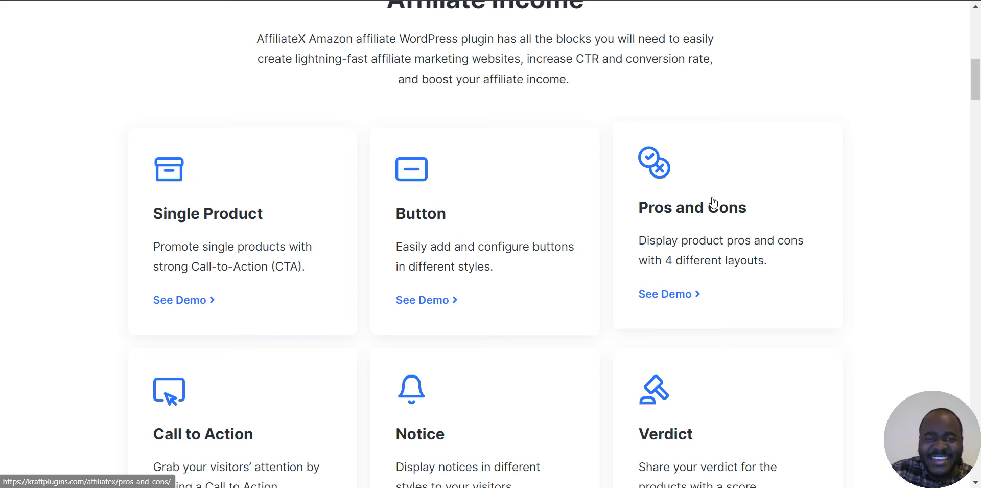
click(676, 216)
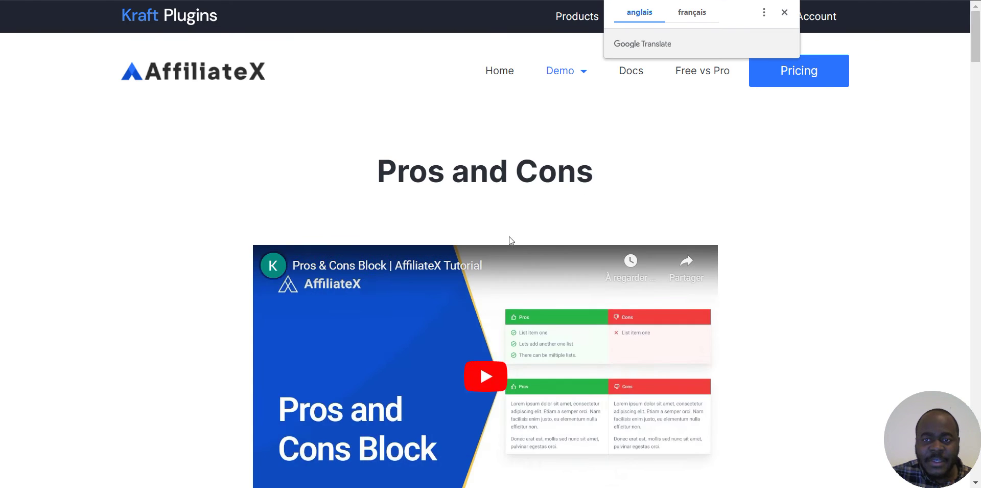
scroll(509, 236, down, 7)
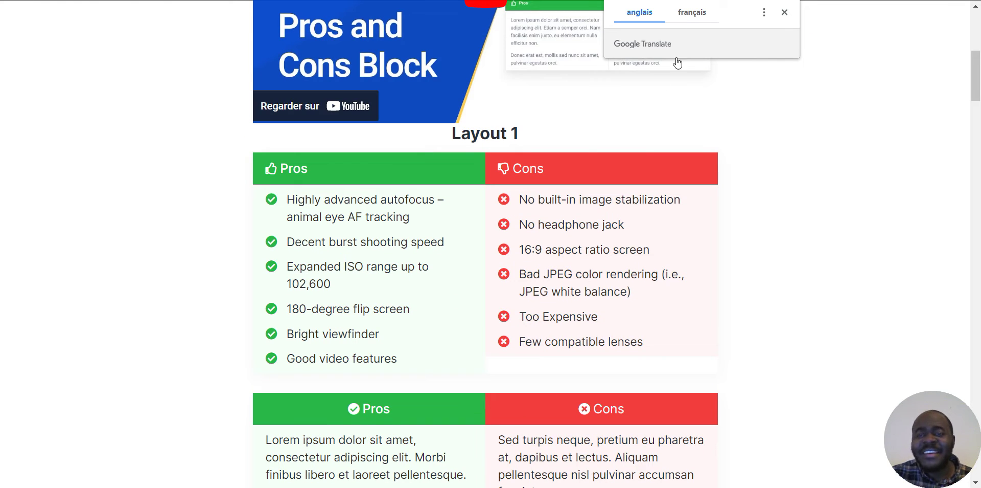
click(691, 12)
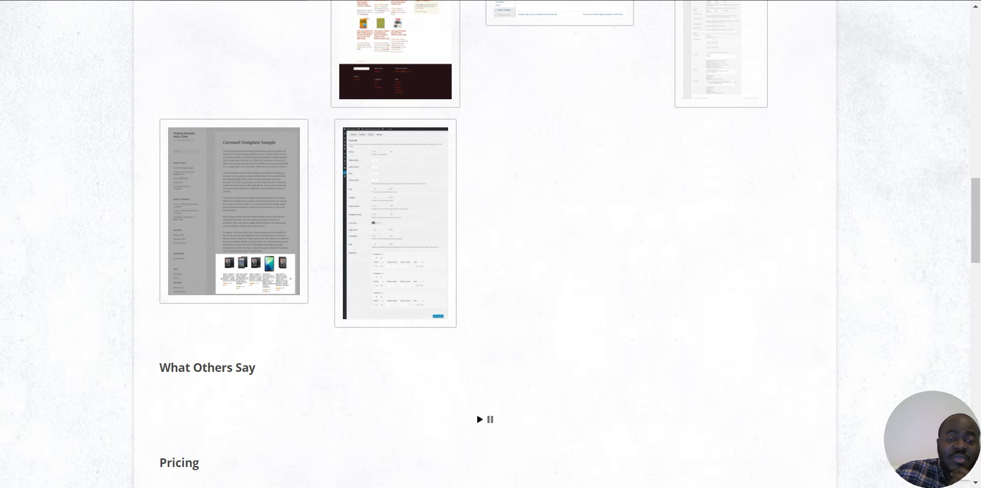
Review the Auto Amazon Links Pro page from its introduction down to the pricing section.
scroll(300, 218, up, 1)
click(292, 215)
scroll(281, 204, up, 5)
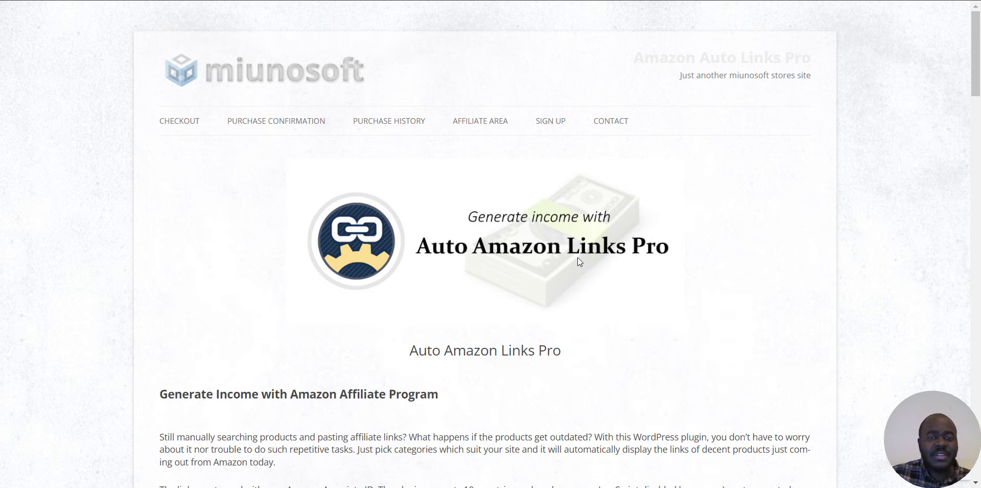
scroll(504, 336, down, 7)
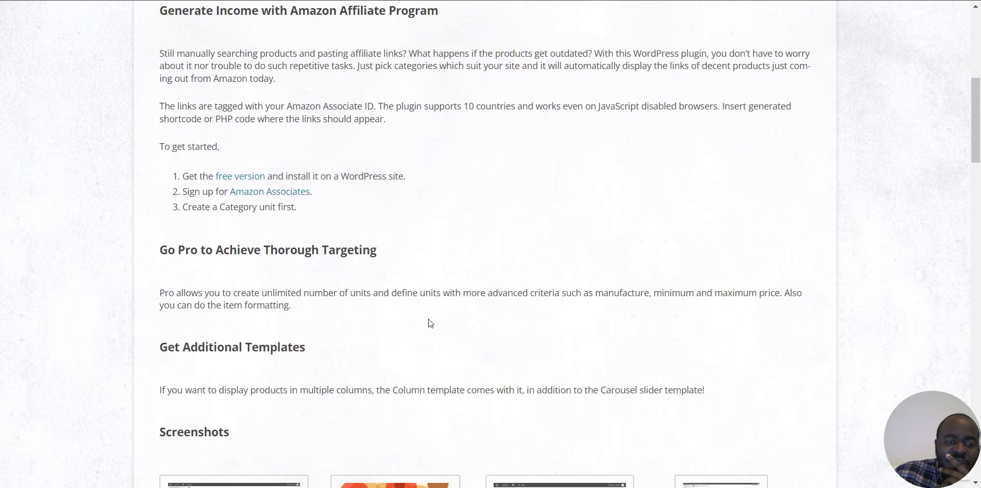
scroll(493, 285, down, 8)
scroll(496, 295, down, 10)
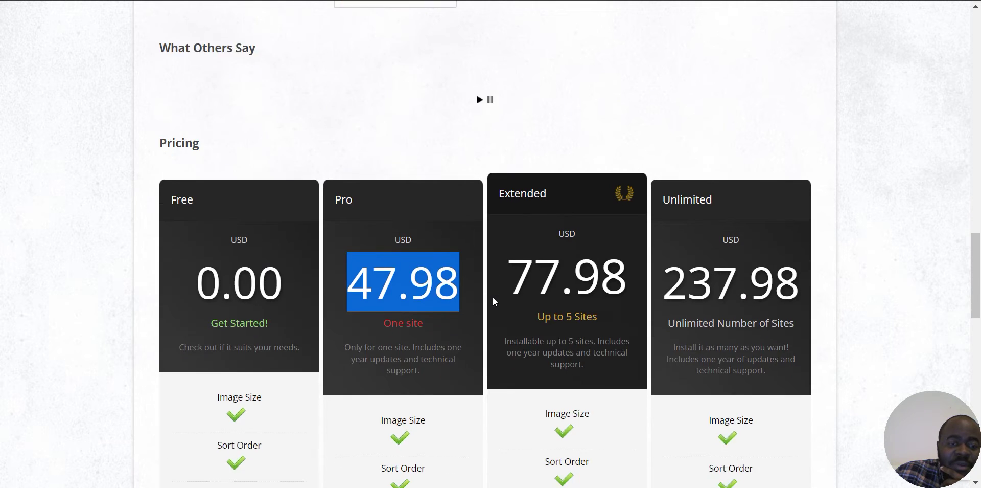
Examine the Free plan's price and highlight its limits on categories and products per unit.
double_click(219, 153)
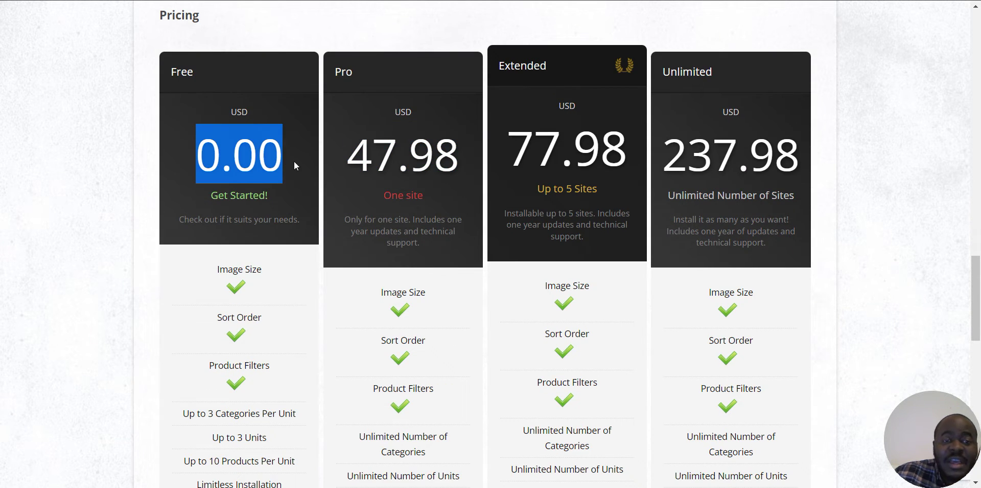
click(276, 159)
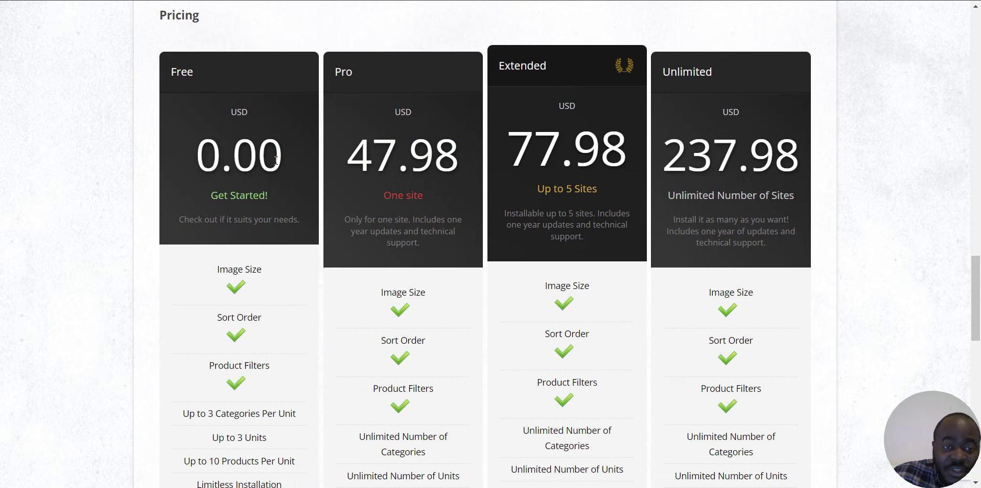
scroll(276, 160, down, 3)
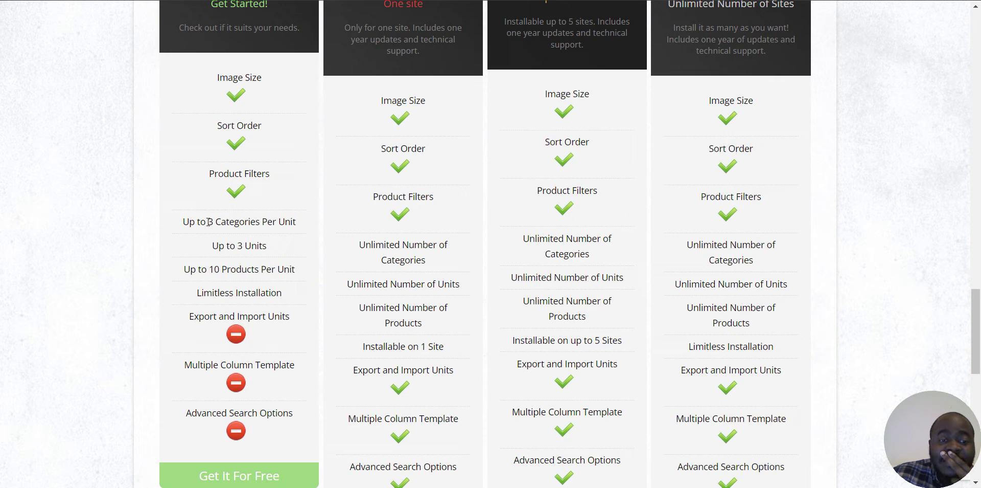
drag(208, 222, 261, 222)
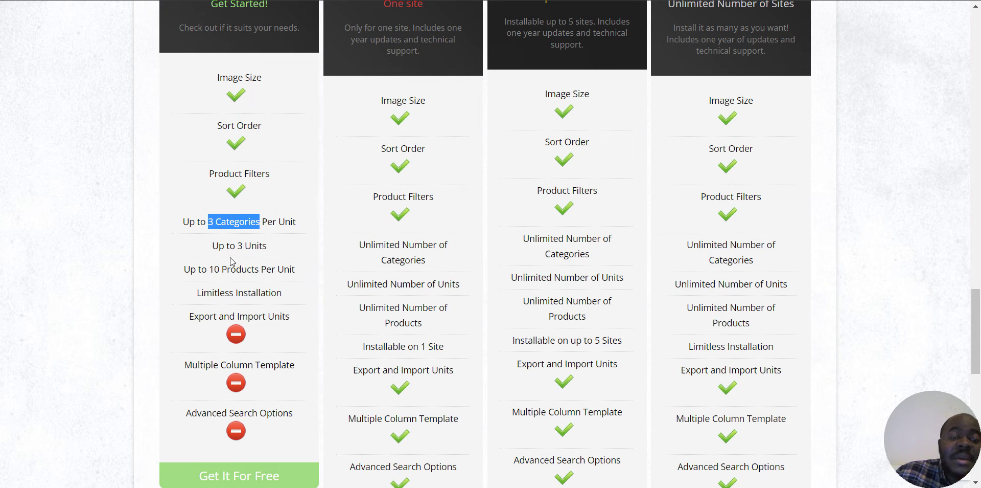
drag(210, 269, 220, 270)
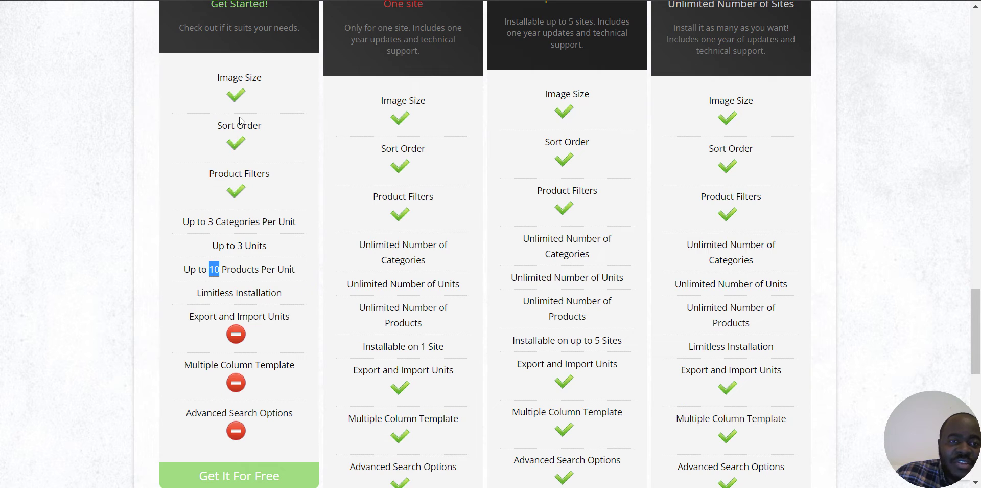
Compare the paid plans in the pricing table, highlighting the Unlimited and Pro prices.
scroll(242, 123, up, 2)
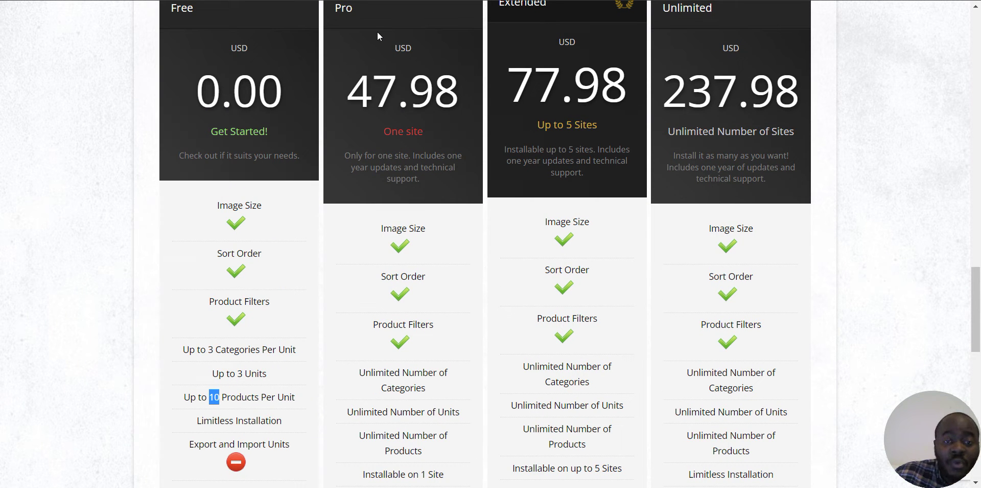
scroll(373, 44, down, 1)
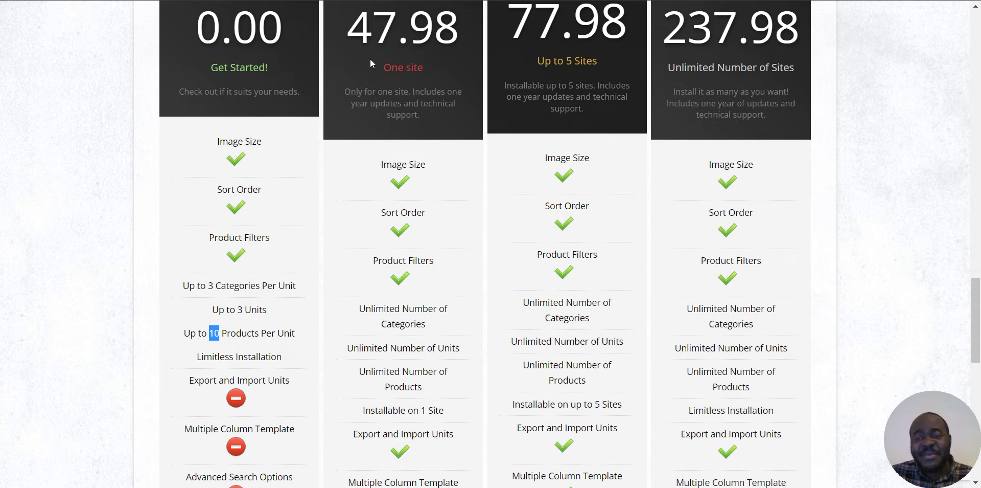
drag(664, 41, 796, 50)
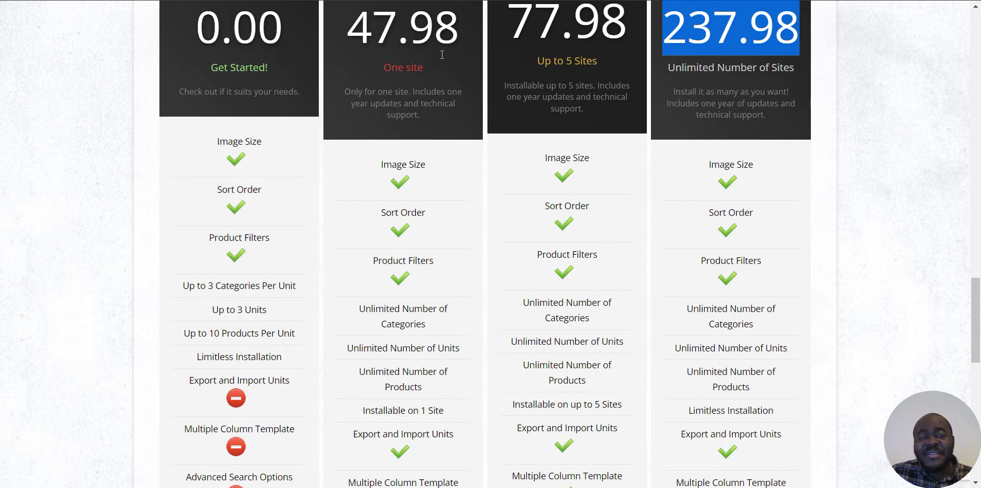
drag(353, 34, 466, 48)
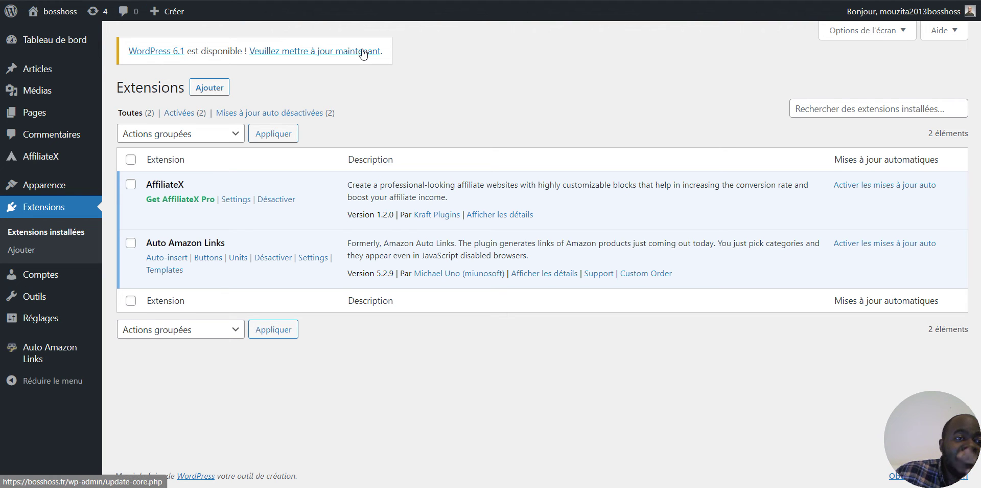
In the WordPress admin, translate the installed plugins page into French and open the Auto Amazon Links settings.
double_click(173, 185)
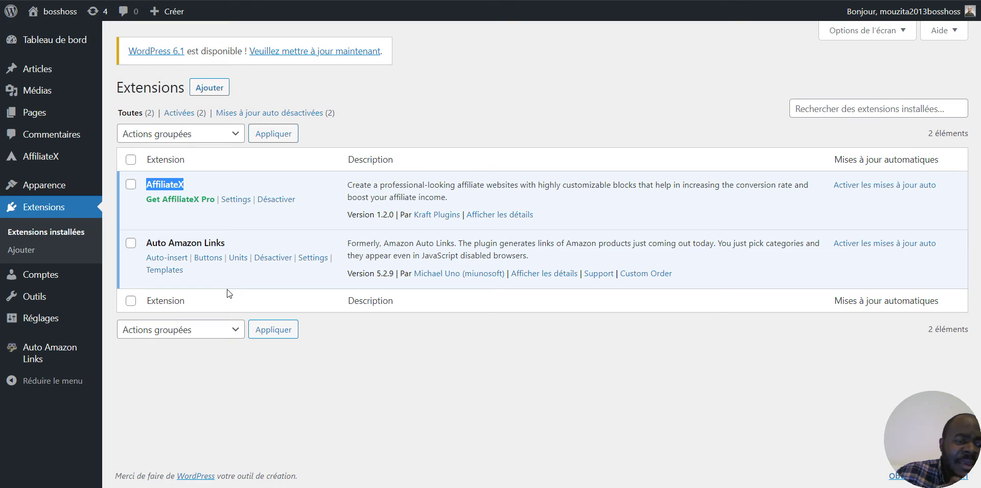
mouse_move(41, 358)
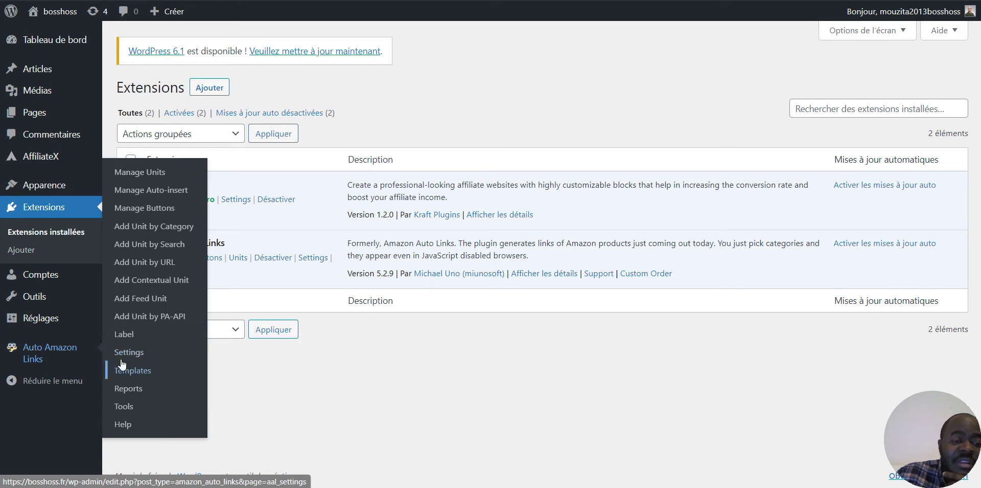
right_click(284, 393)
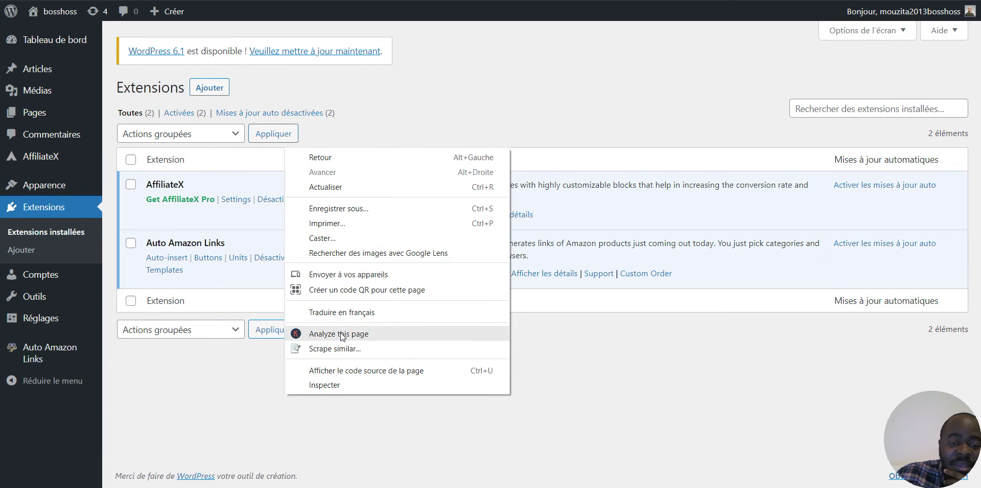
click(341, 313)
mouse_move(70, 354)
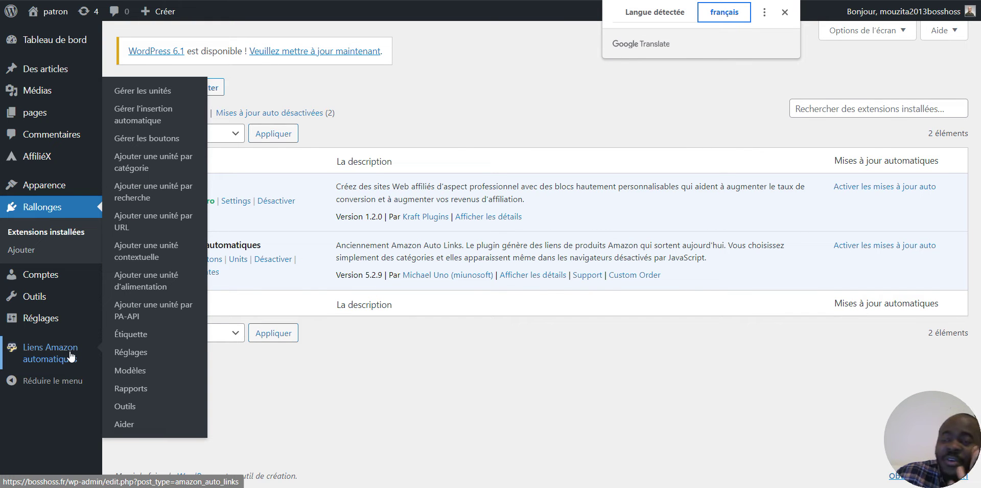
click(141, 357)
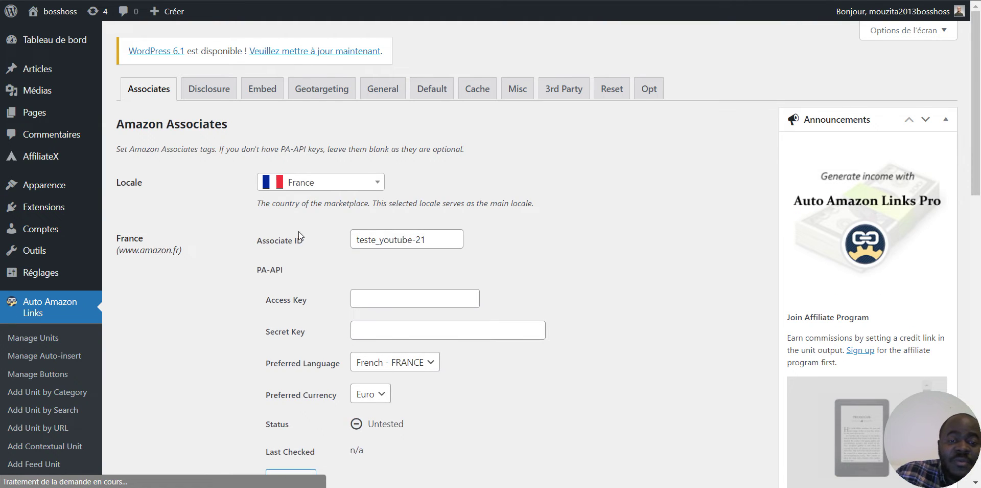
Browse the marketplace countries available for the Amazon Associates locale, keeping France selected.
scroll(300, 230, down, 1)
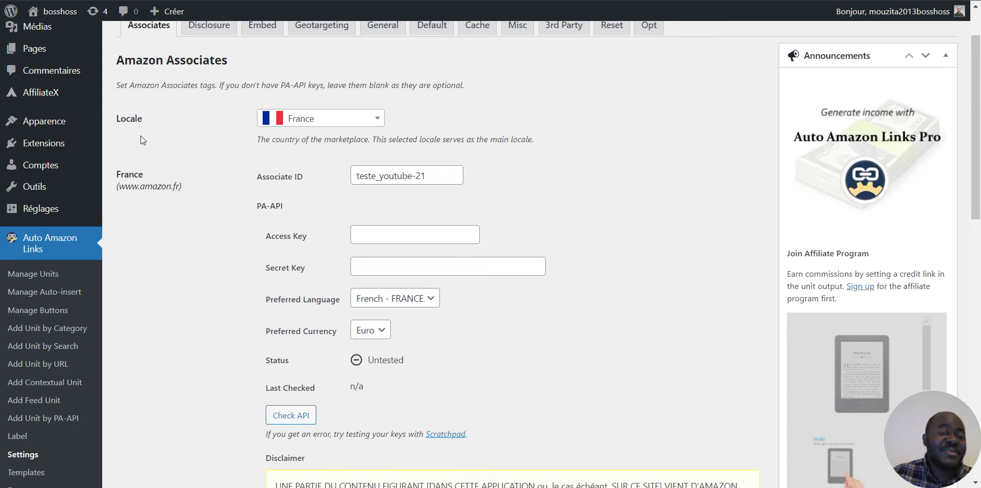
click(340, 122)
scroll(335, 222, down, 3)
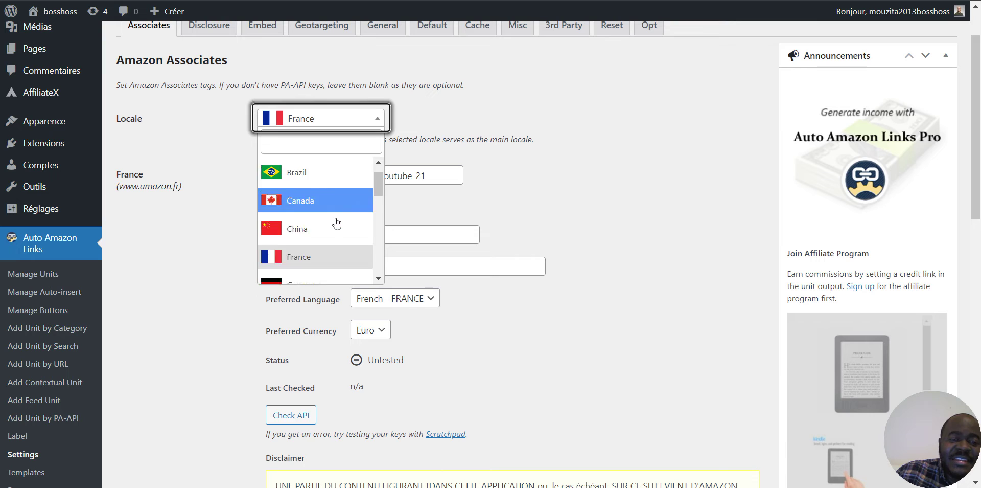
scroll(335, 222, up, 3)
click(497, 123)
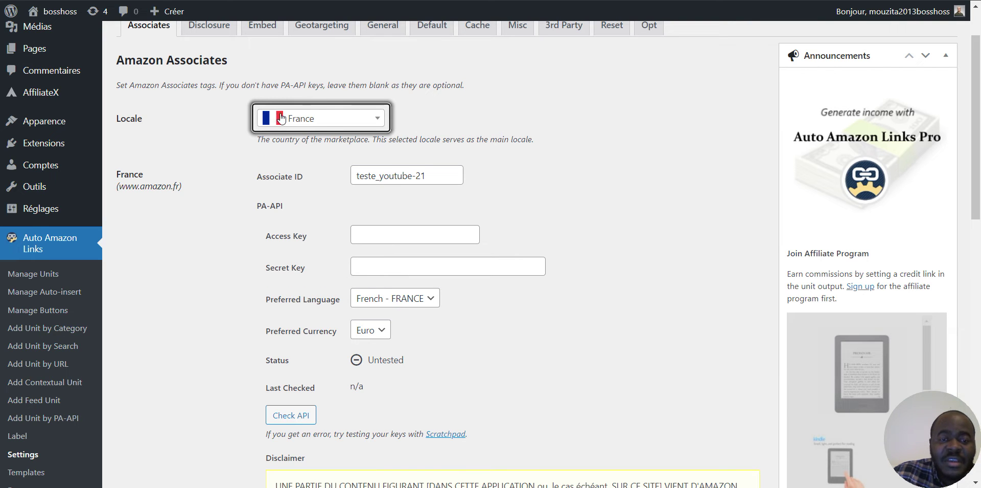
Check the France associate and PA-API fields, leaving the keys blank, and submit the Amazon Associates settings.
scroll(357, 133, down, 1)
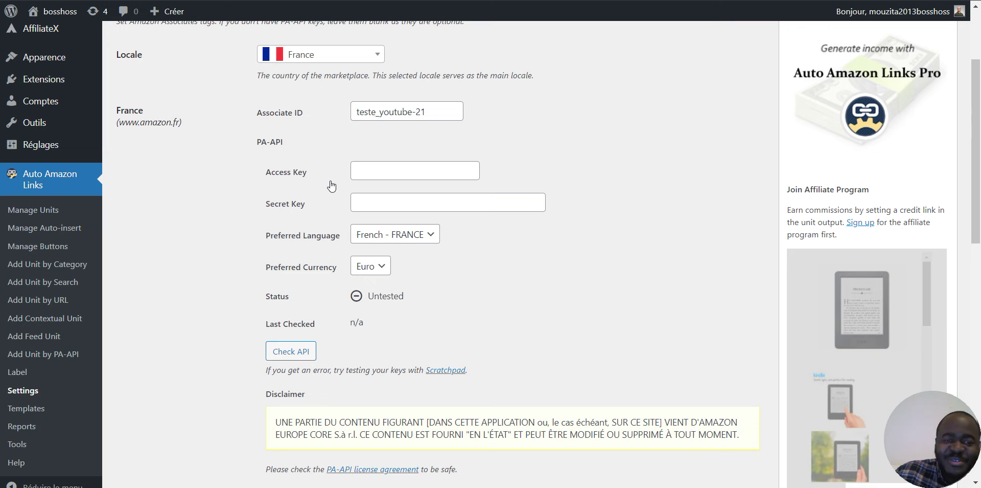
scroll(335, 182, down, 5)
scroll(363, 65, up, 4)
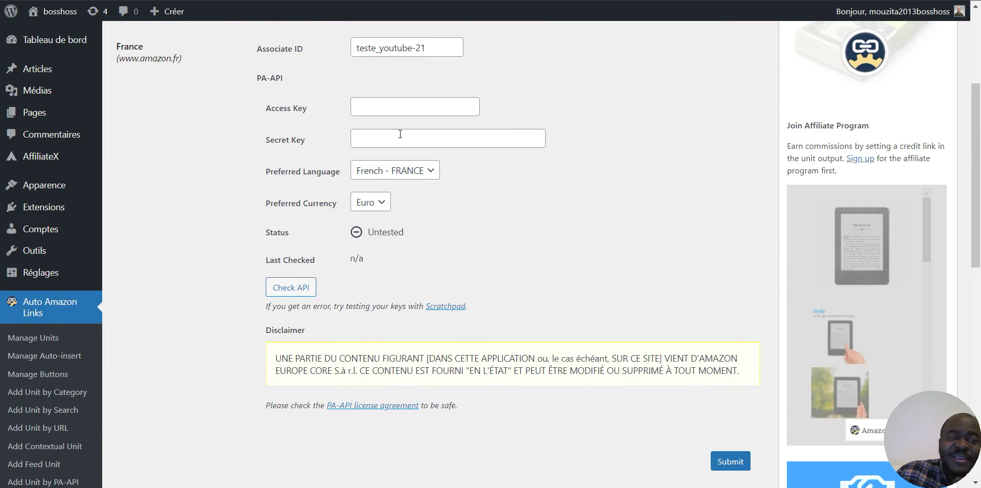
scroll(363, 65, up, 4)
scroll(345, 234, down, 5)
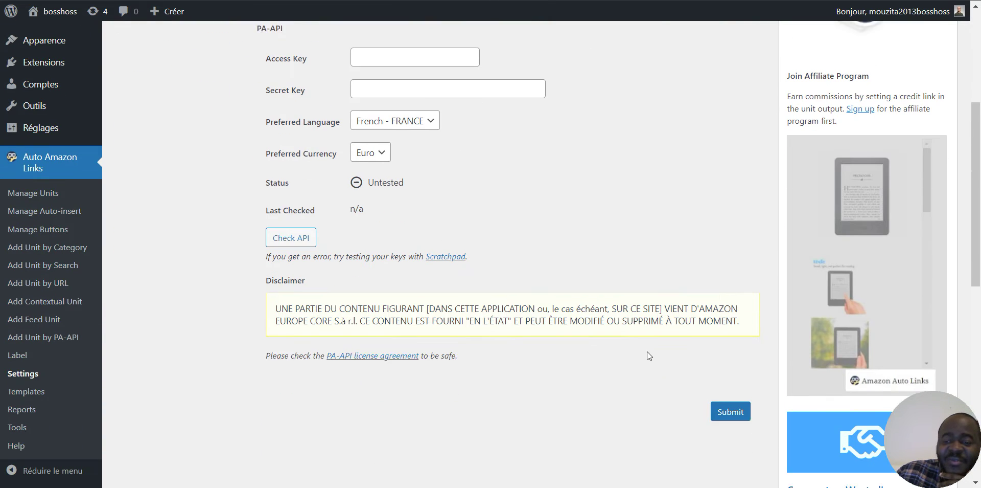
click(741, 393)
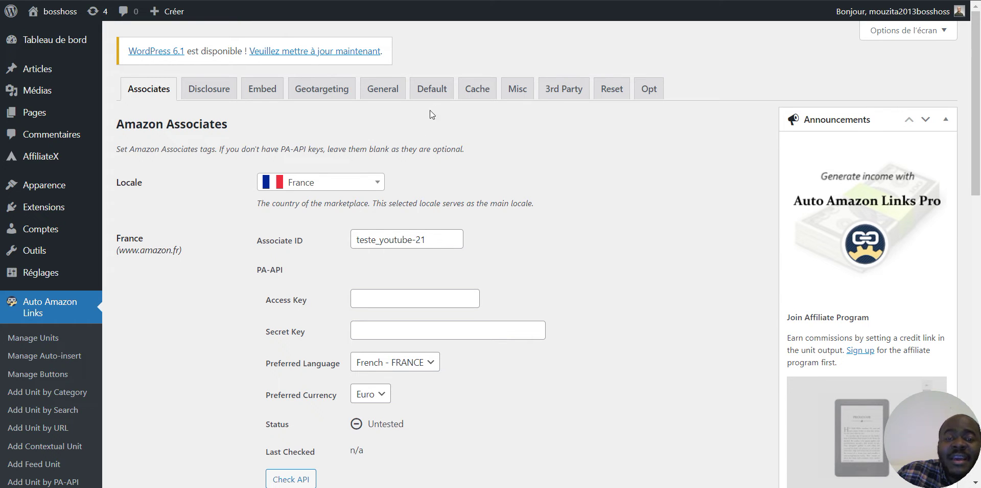
In the default unit options, set the maximum number of items to 10.
click(432, 96)
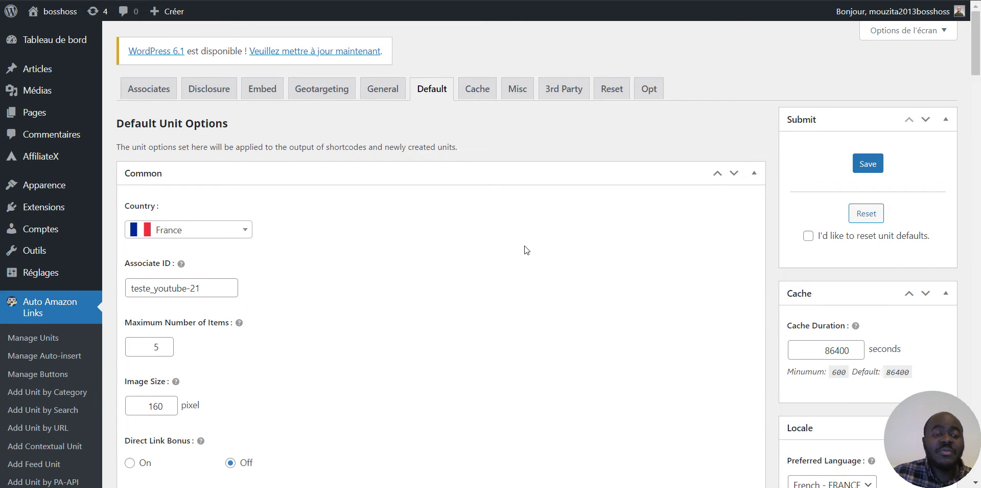
scroll(410, 265, down, 1)
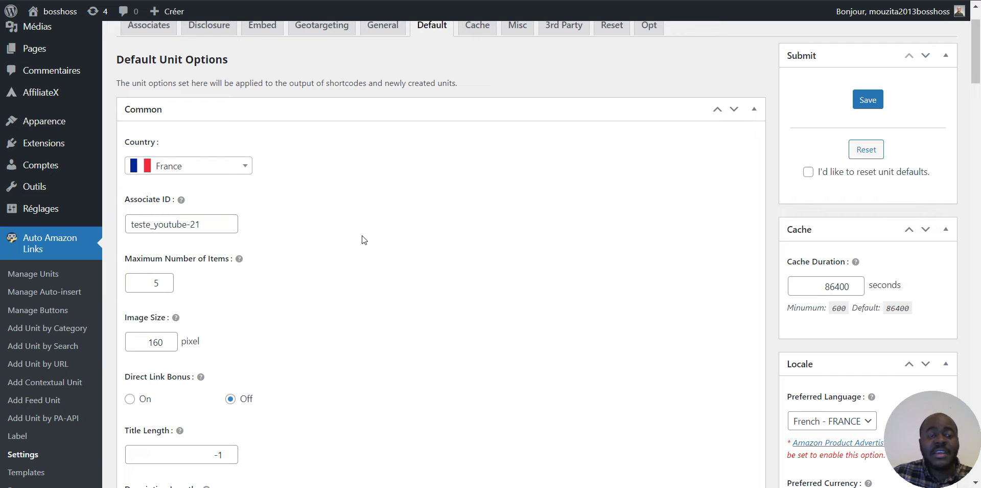
scroll(348, 216, down, 1)
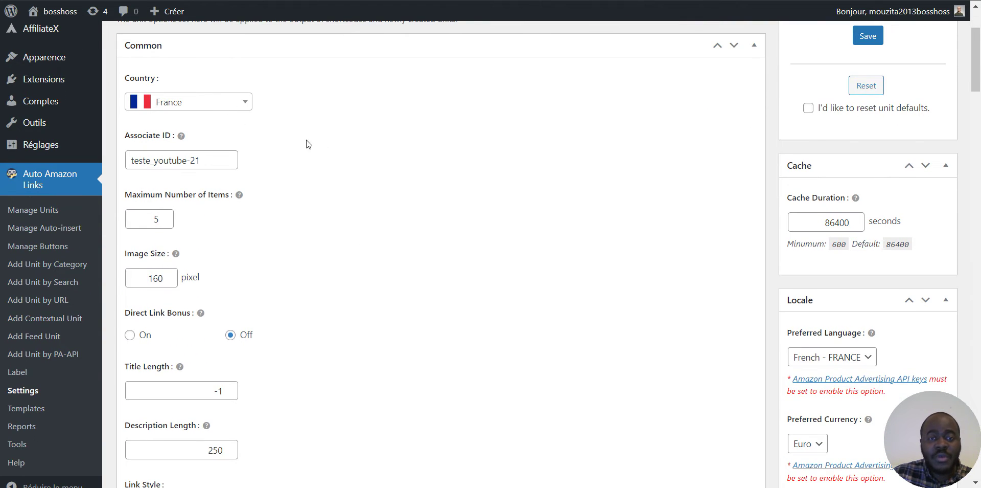
scroll(308, 144, up, 2)
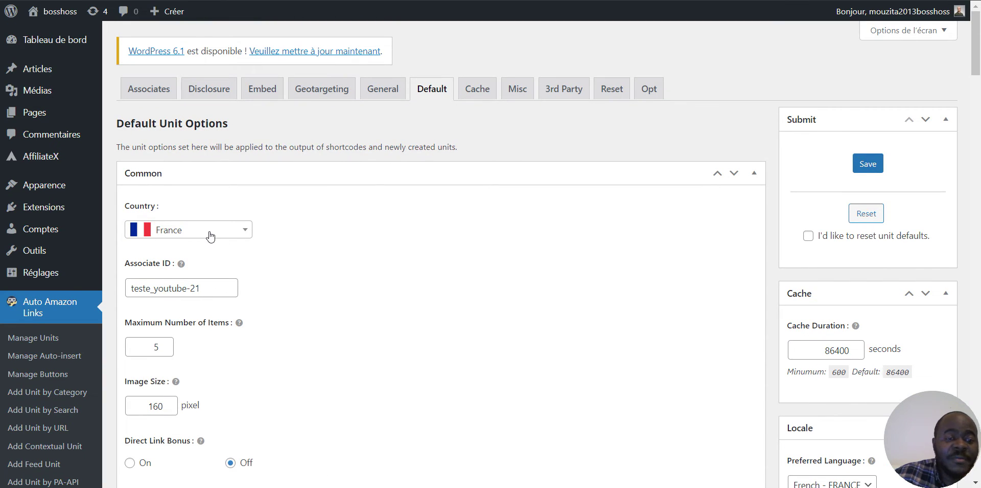
scroll(211, 235, down, 1)
scroll(265, 259, down, 1)
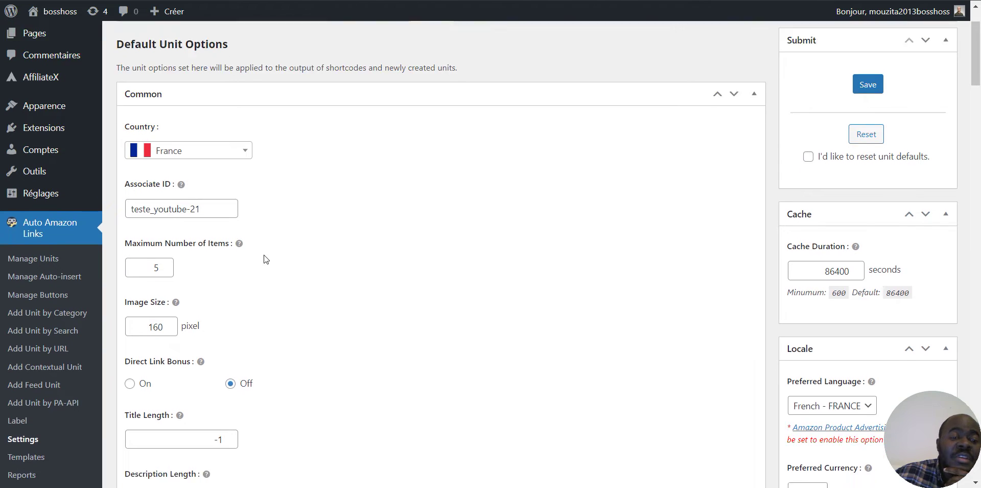
scroll(265, 259, down, 2)
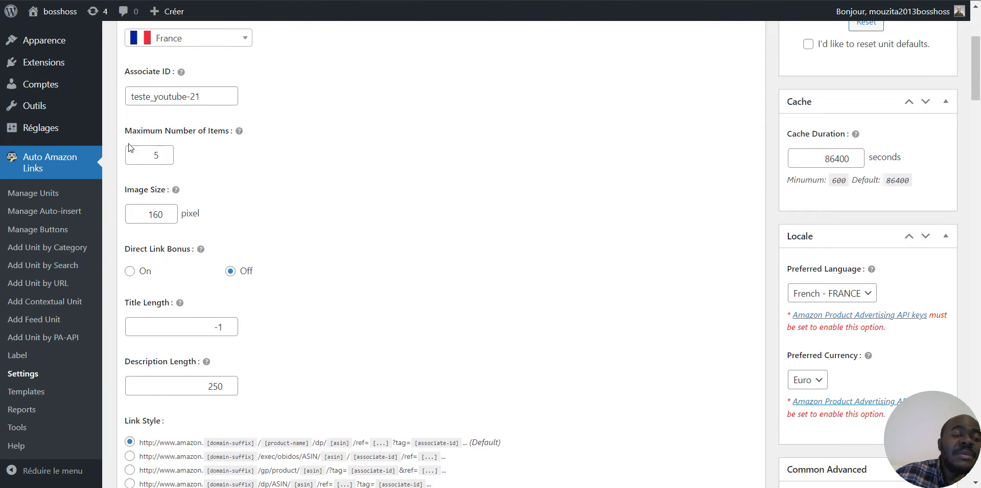
double_click(155, 156)
text(10)
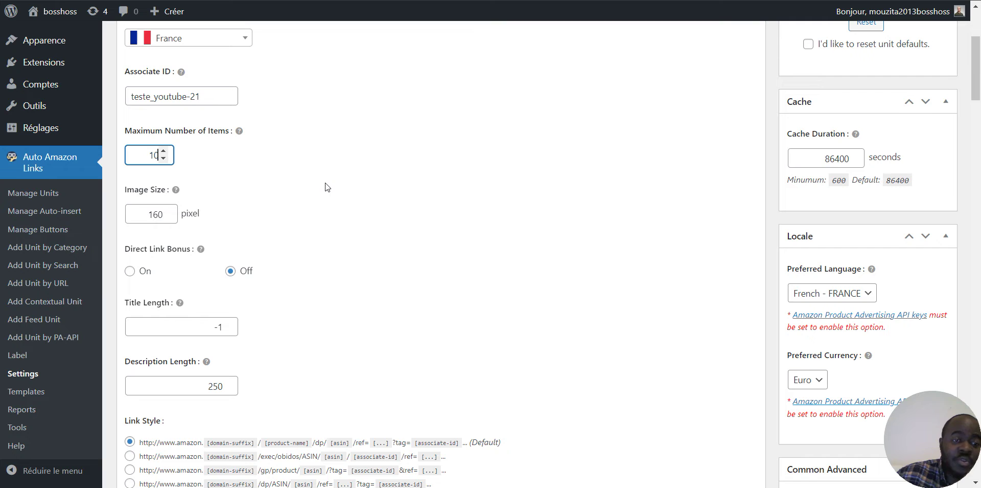
click(265, 204)
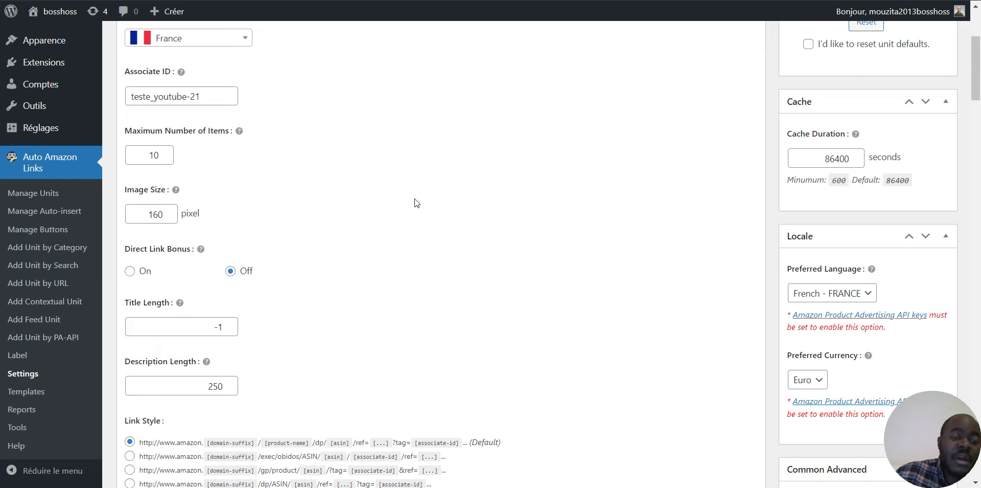
Review the remaining common unit defaults down to the link style and credit link, and save the default unit options.
scroll(415, 200, down, 1)
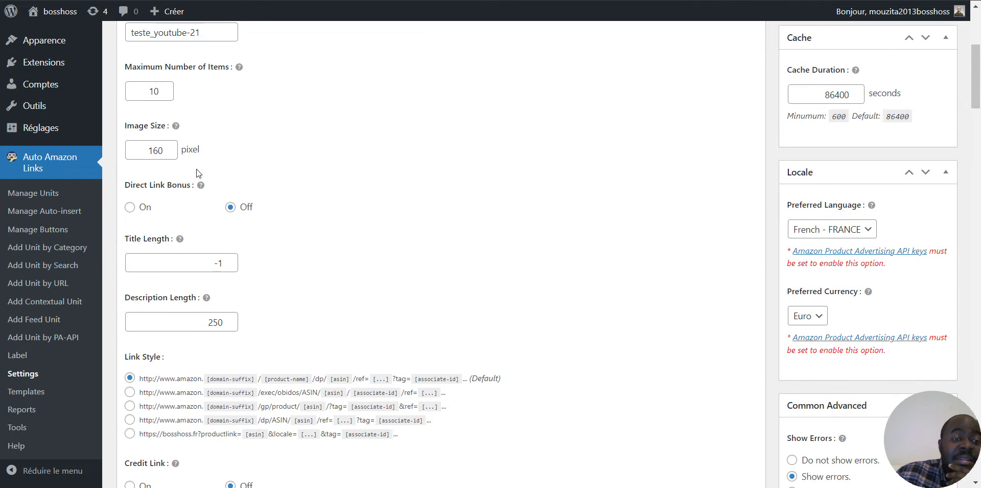
scroll(360, 236, down, 3)
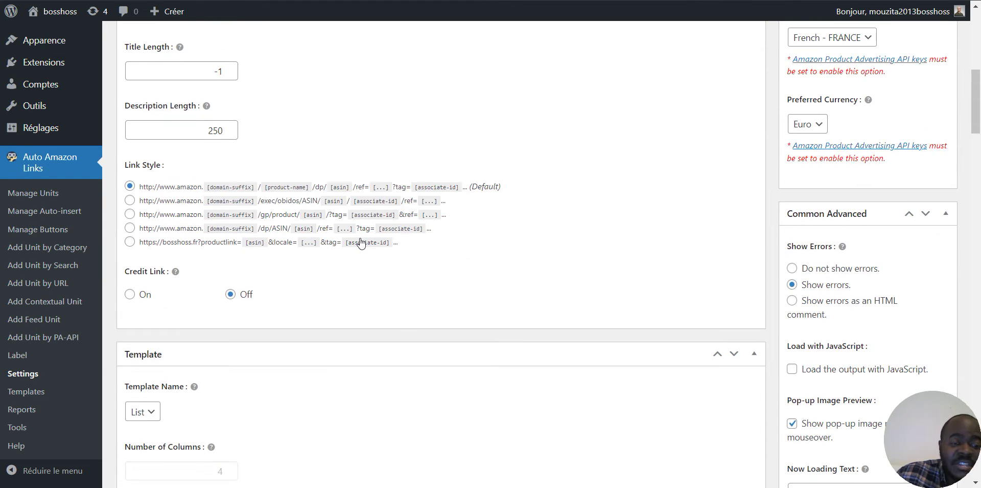
scroll(375, 233, up, 5)
scroll(375, 235, up, 3)
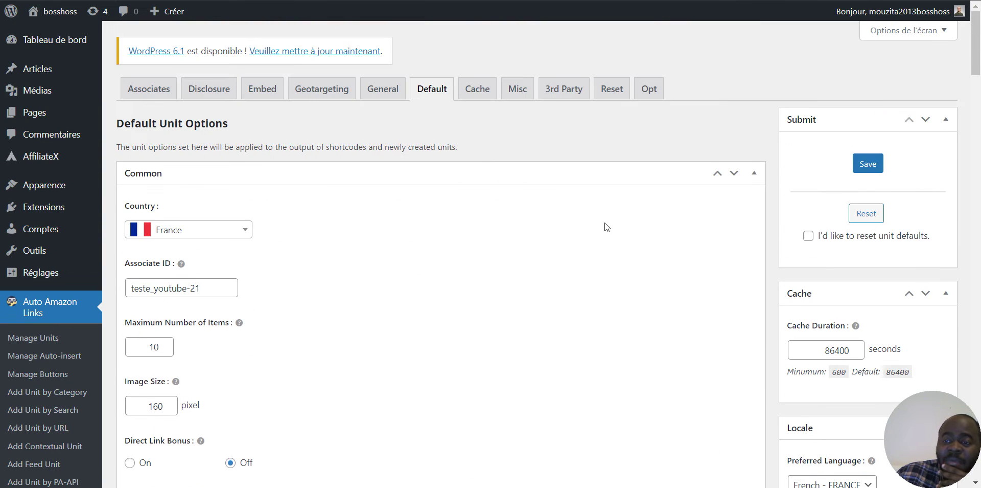
click(872, 166)
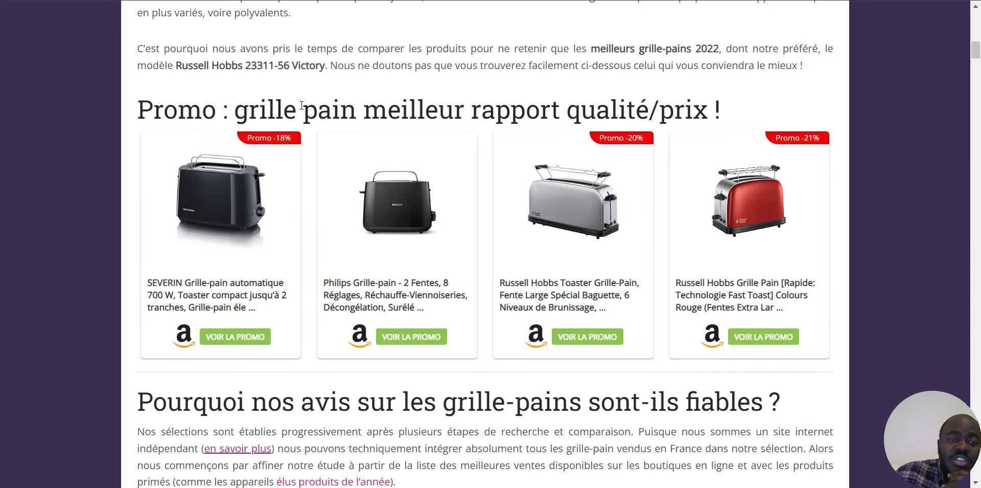
Highlight the "Pourquoi nos avis sur les grille-pains sont-ils fiables ?" section in the example toaster article and review its text in the "Teste produit" page draft.
scroll(262, 148, down, 6)
drag(139, 81, 471, 267)
click(468, 266)
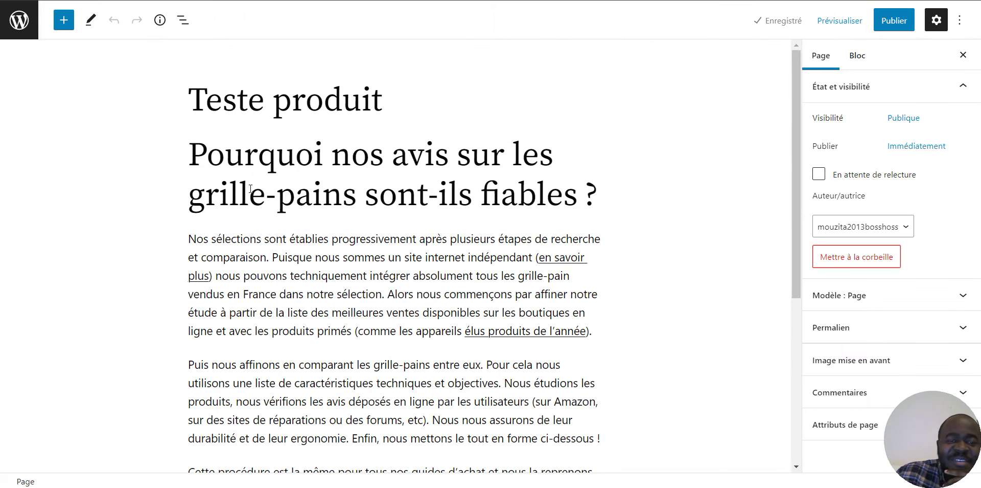
scroll(250, 190, down, 4)
scroll(340, 265, up, 3)
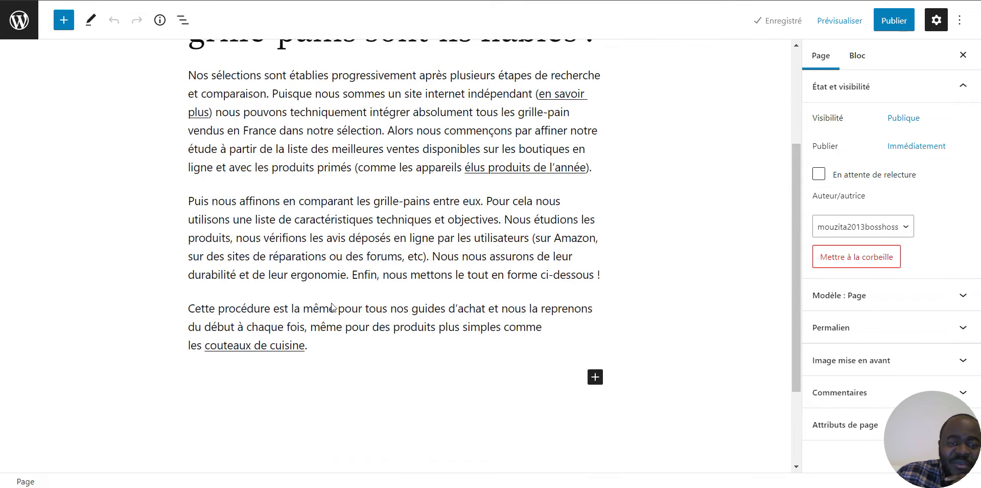
scroll(340, 264, up, 1)
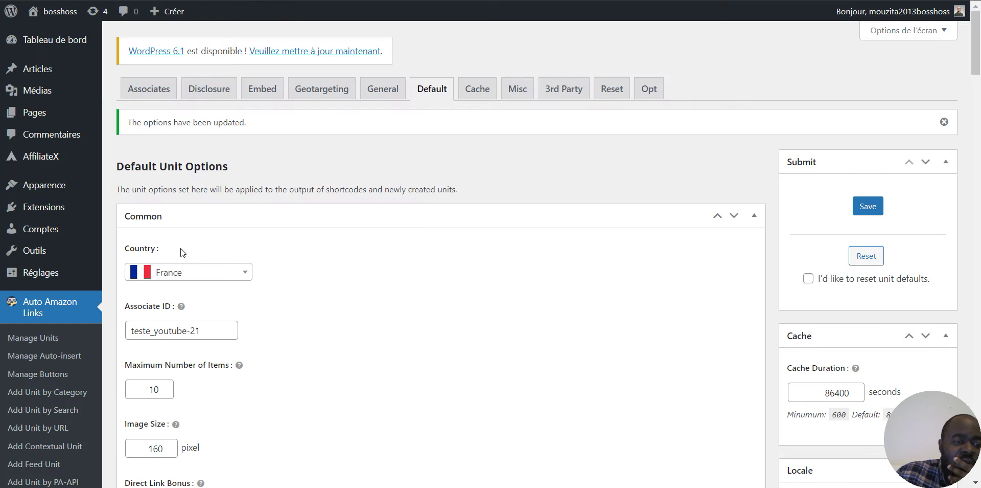
Return to the Auto Amazon Links settings, open the Manage Units page and examine its list of units.
scroll(173, 315, down, 2)
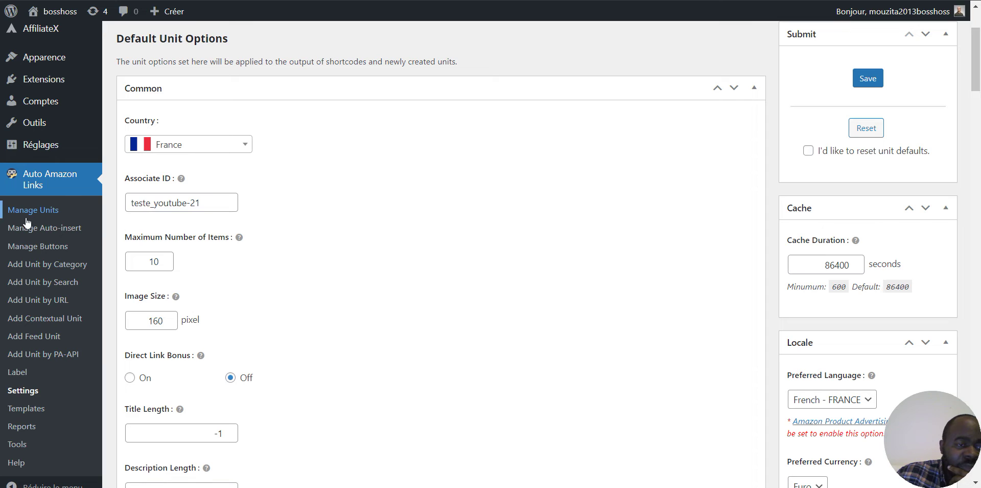
click(32, 216)
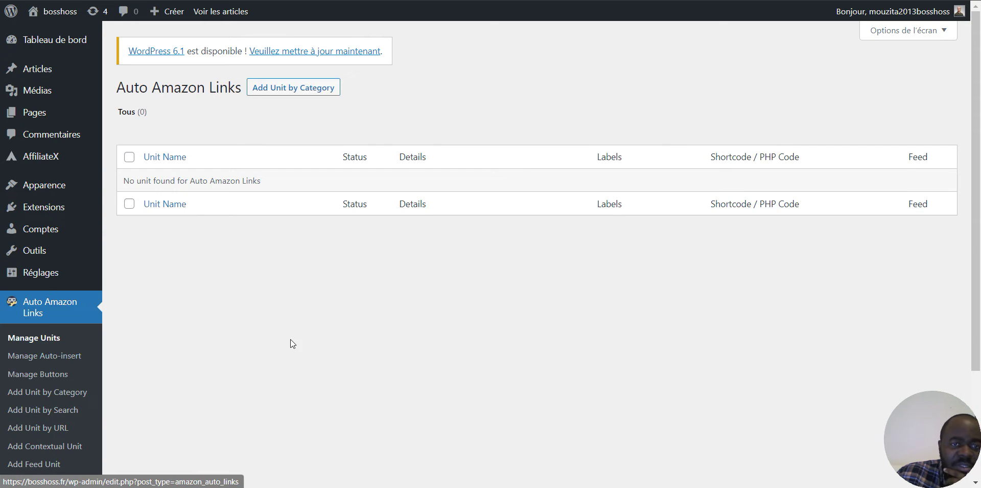
scroll(336, 313, down, 1)
scroll(336, 312, up, 1)
scroll(314, 298, down, 3)
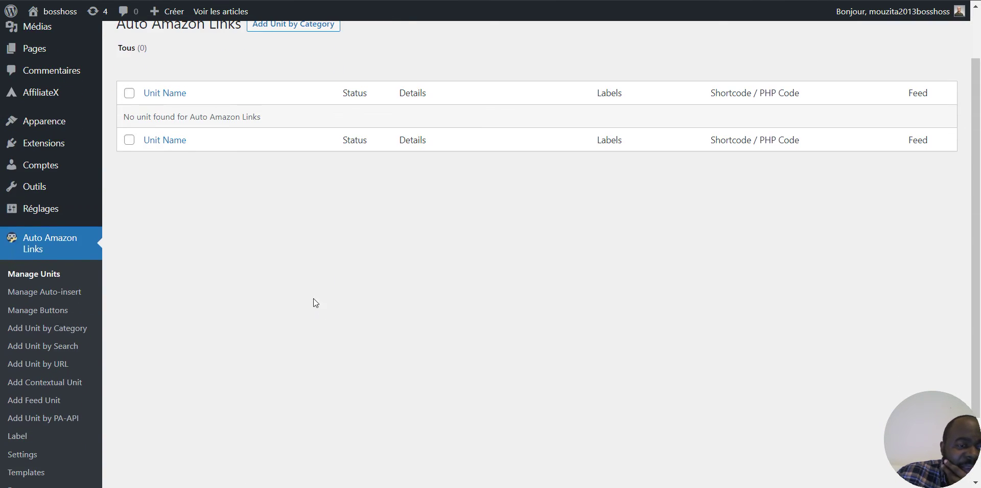
scroll(280, 299, up, 3)
scroll(304, 255, down, 1)
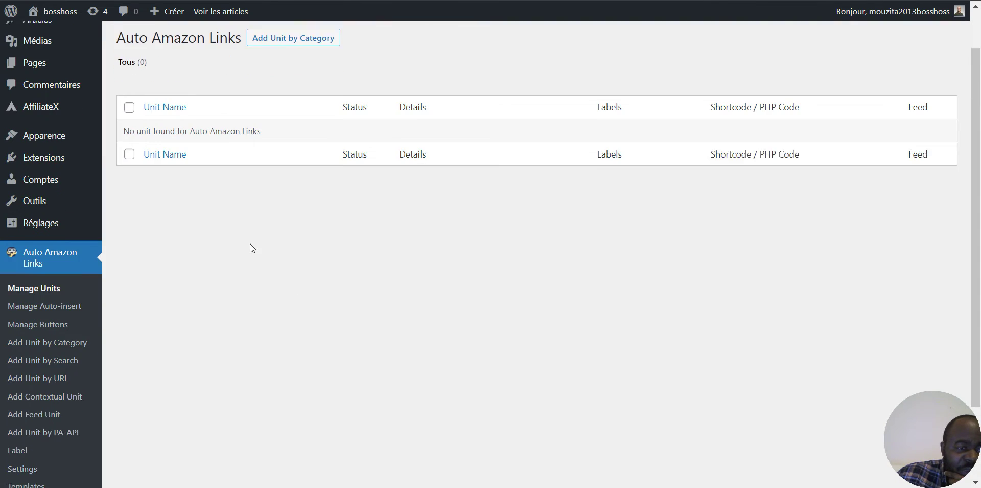
scroll(262, 220, up, 2)
scroll(187, 189, down, 4)
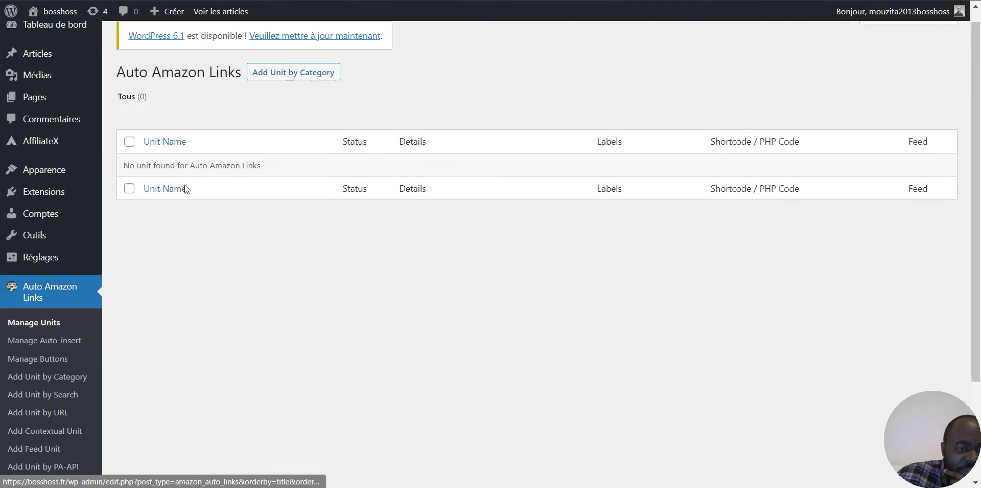
scroll(339, 103, up, 3)
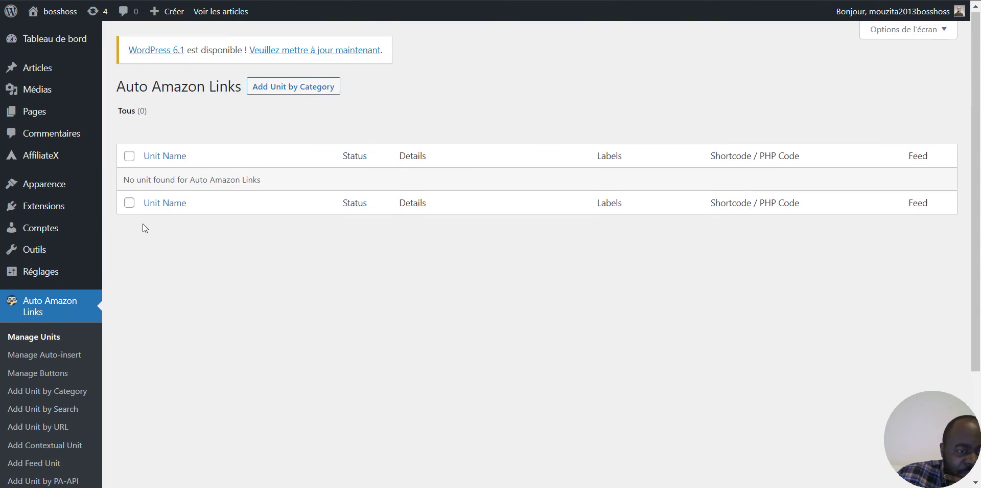
Translate the units page into French and open the form for adding a unit by search.
scroll(142, 224, down, 3)
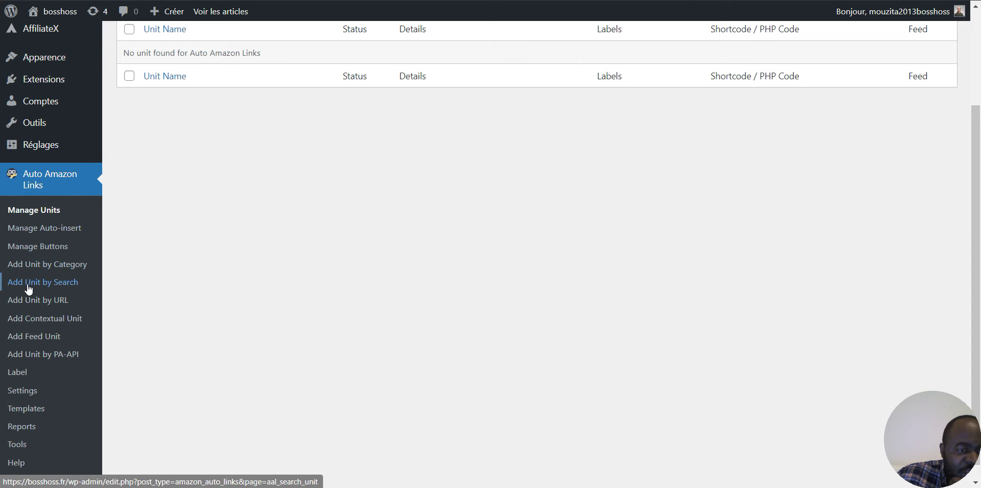
right_click(210, 289)
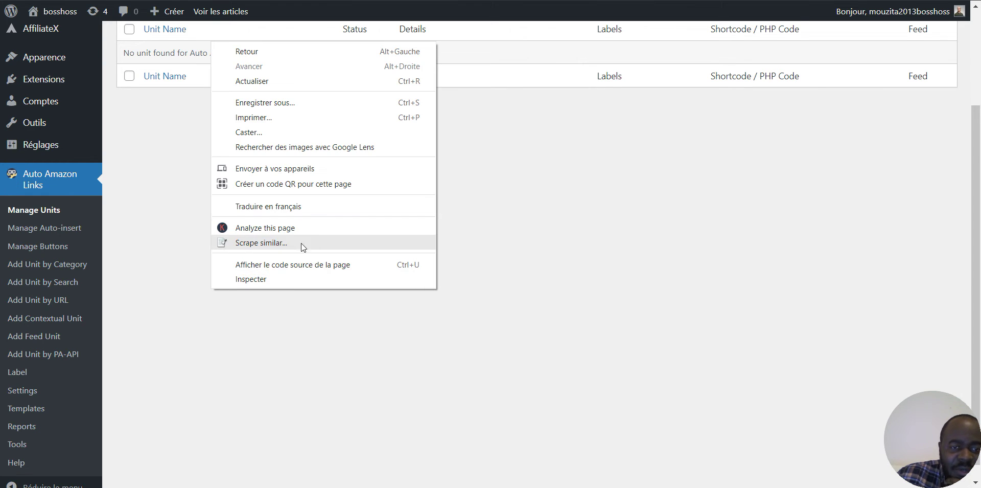
click(301, 208)
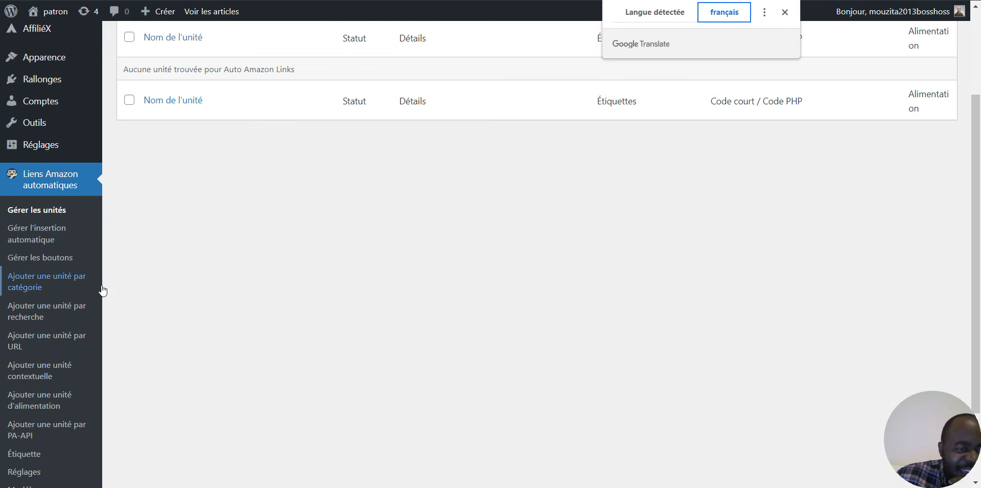
click(49, 314)
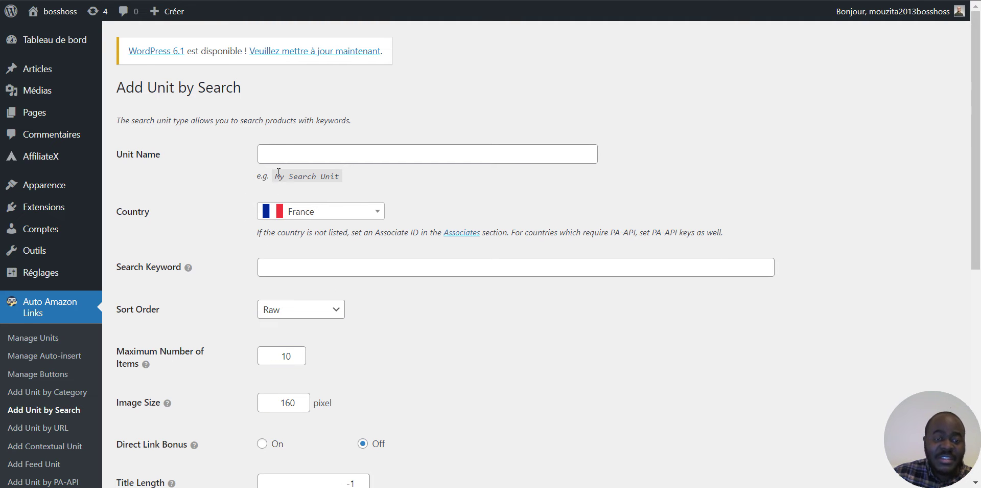
Name the new search unit "Grille pain - comparatif".
click(284, 148)
text(toto)
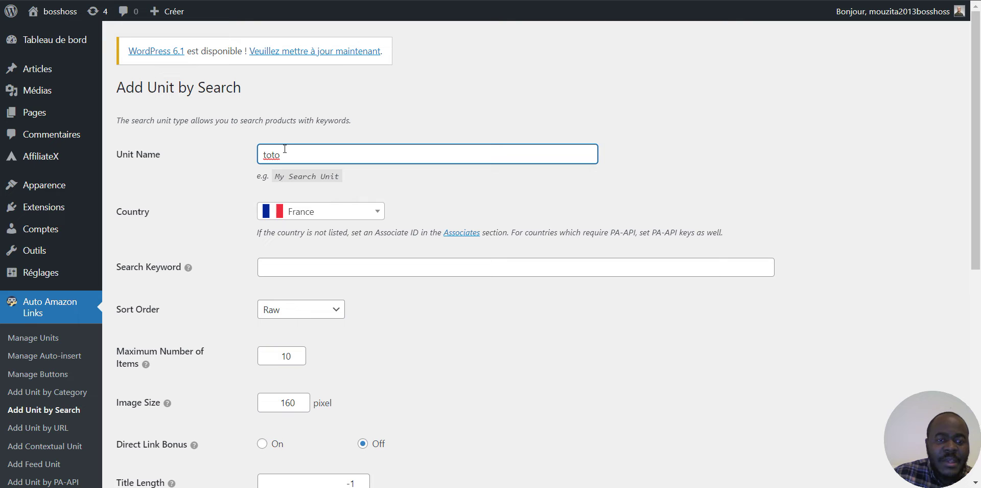
drag(281, 155, 195, 158)
text(Gri)
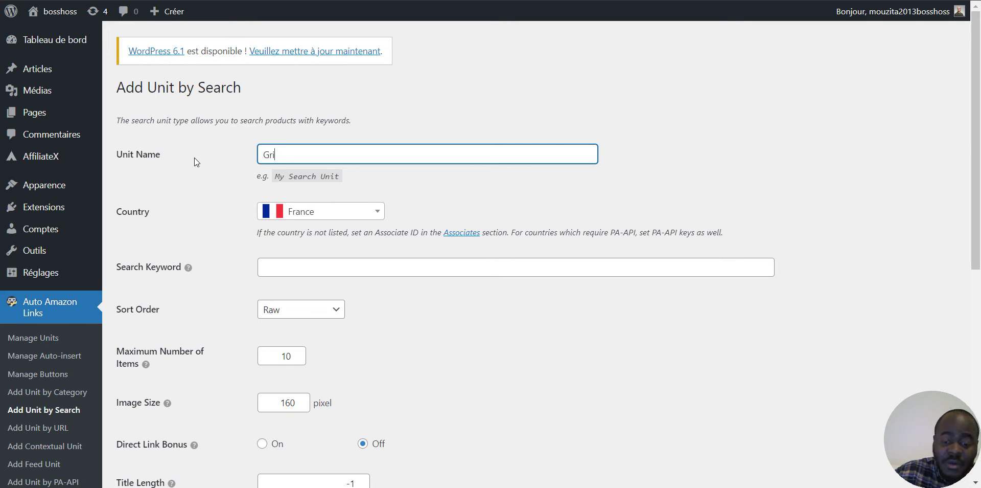
text(lle pain )
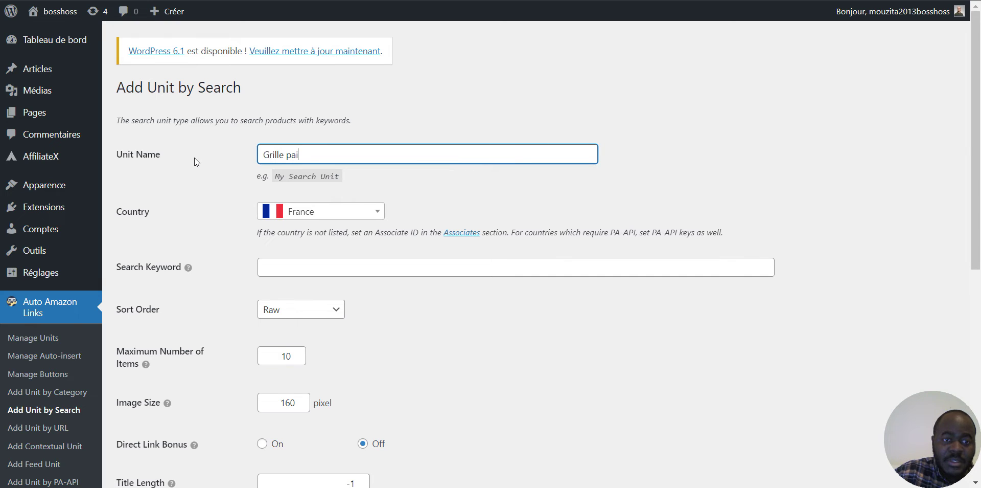
text(- com)
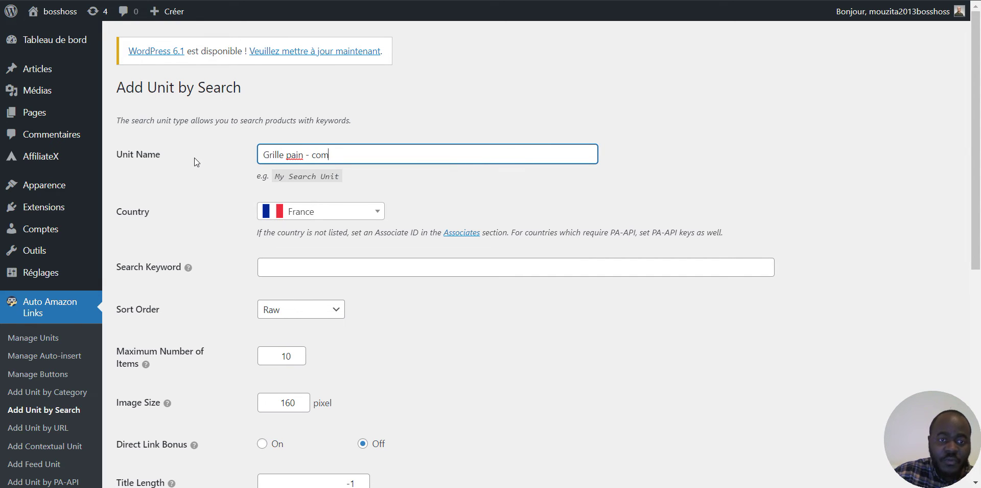
text(para)
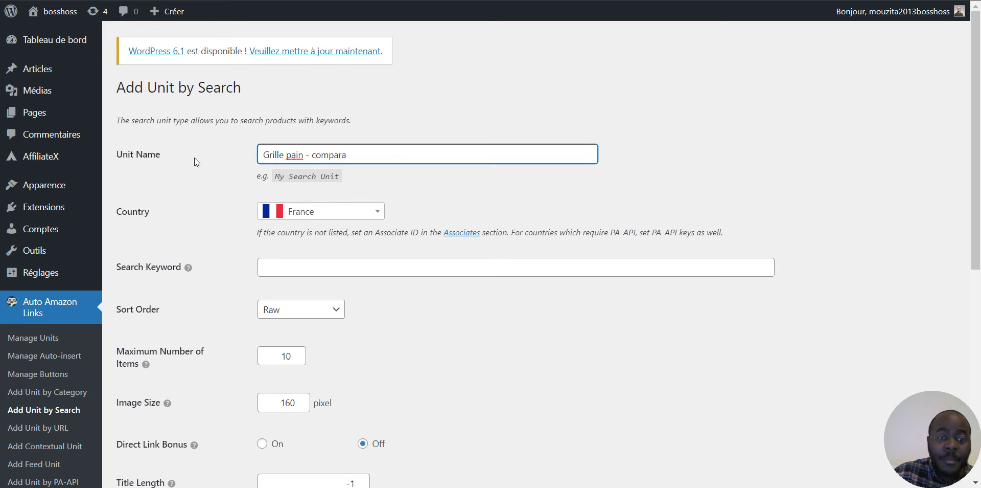
text(tif)
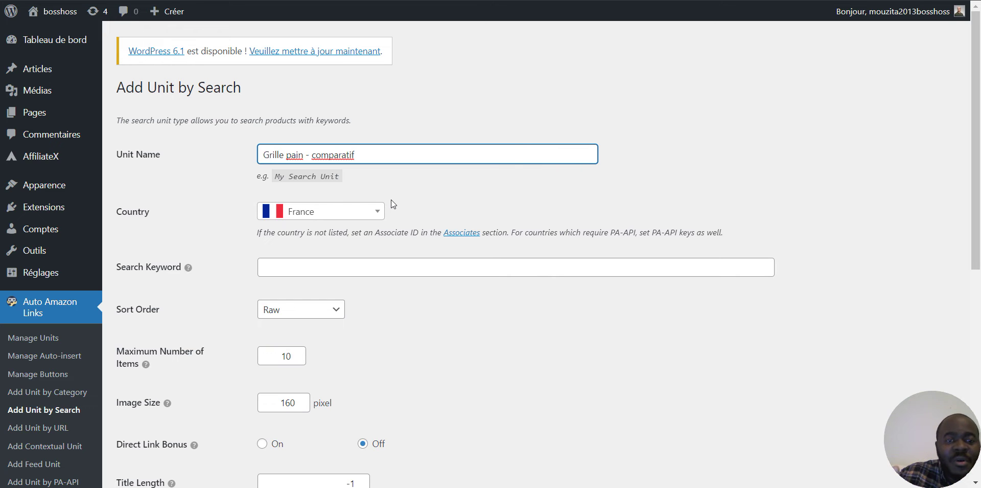
drag(320, 155, 328, 155)
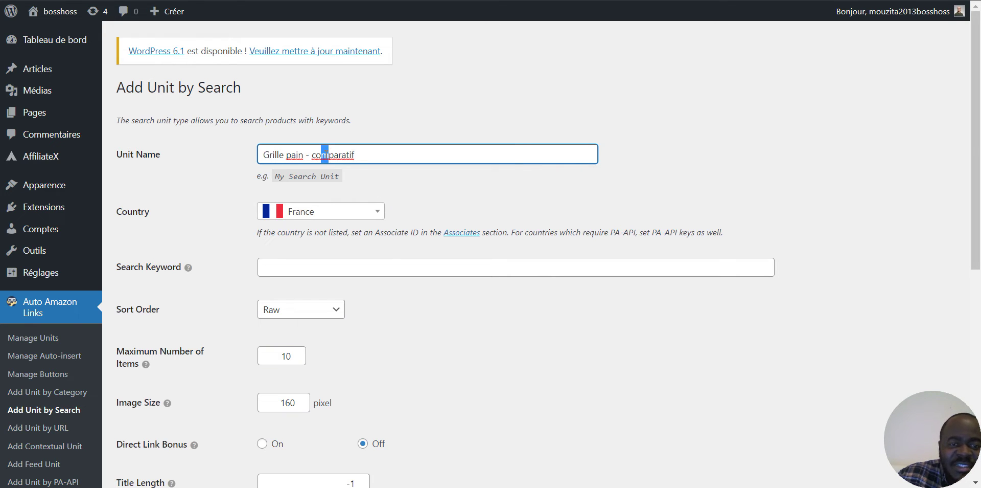
click(423, 121)
Set the search keyword of the new unit to "grille pain".
scroll(378, 205, down, 1)
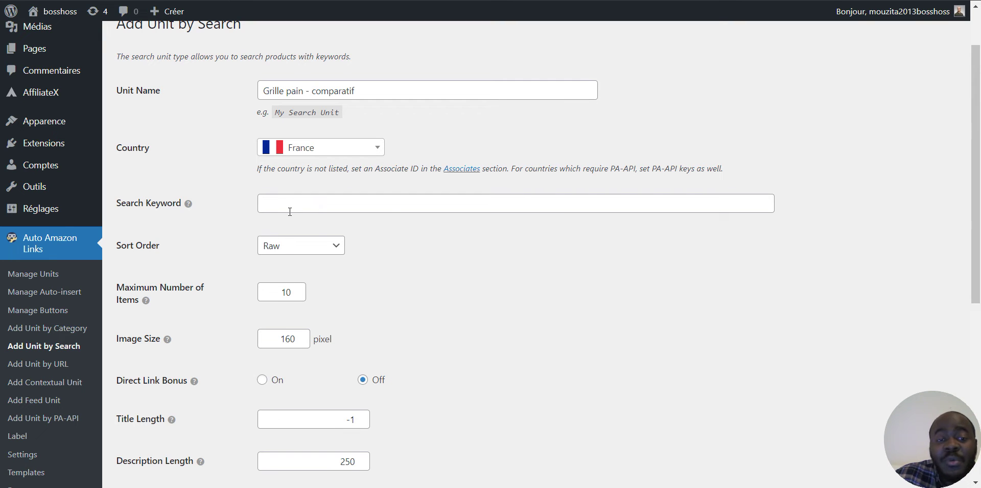
click(324, 201)
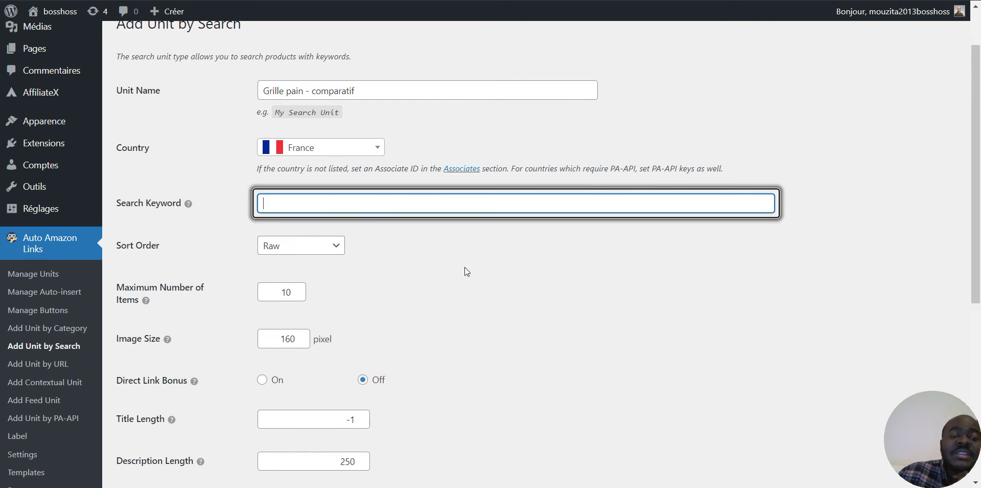
text(g)
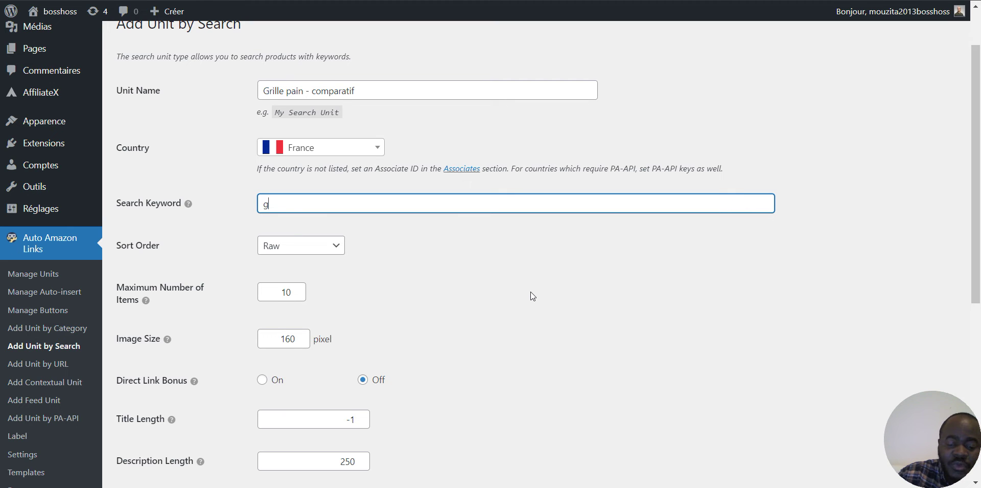
text(rille pain)
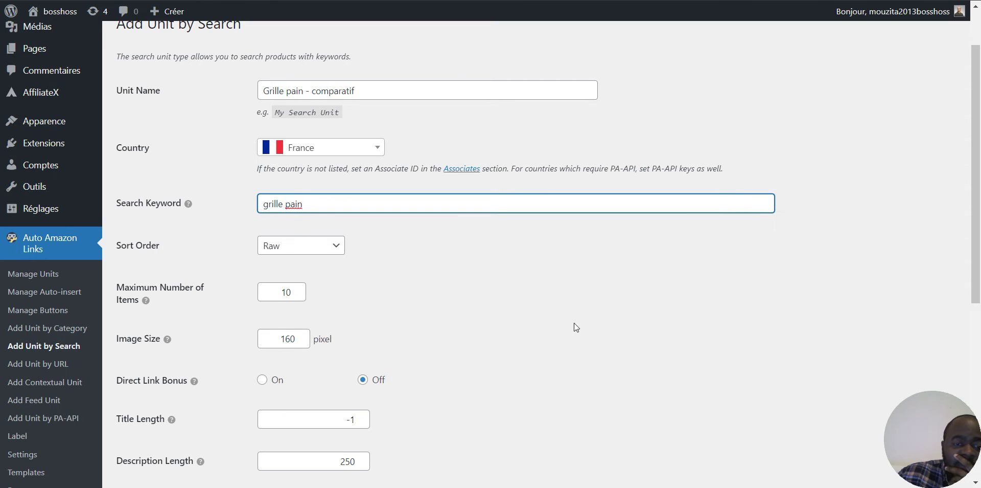
Look through the sort order options and translate the search unit form into French.
scroll(575, 323, down, 2)
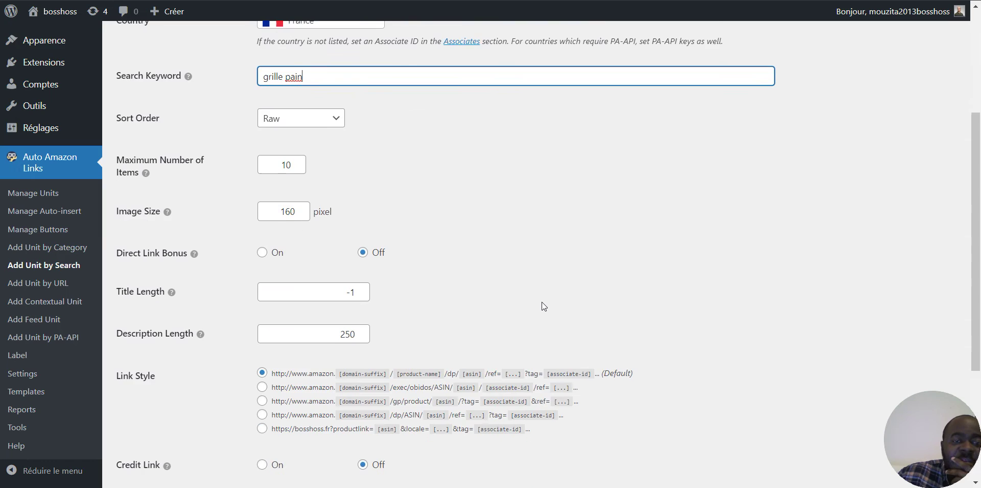
click(314, 128)
click(311, 127)
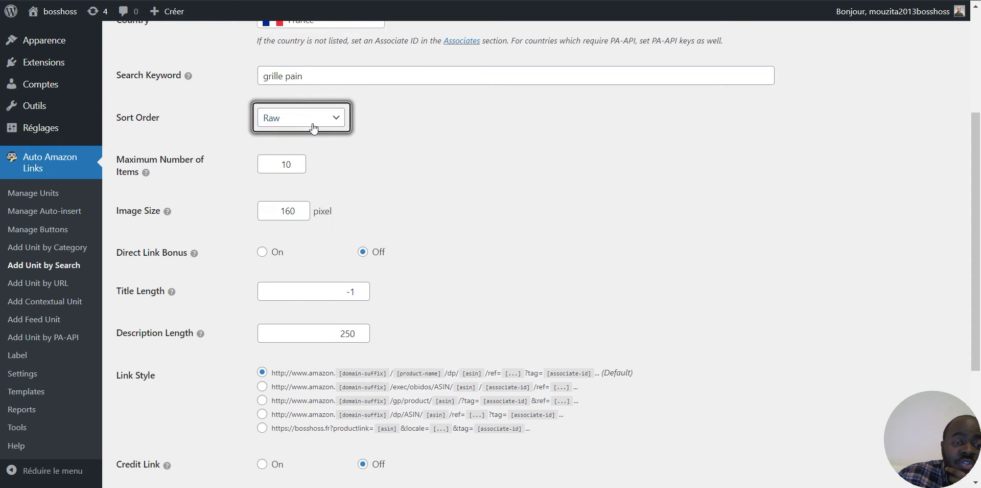
click(284, 121)
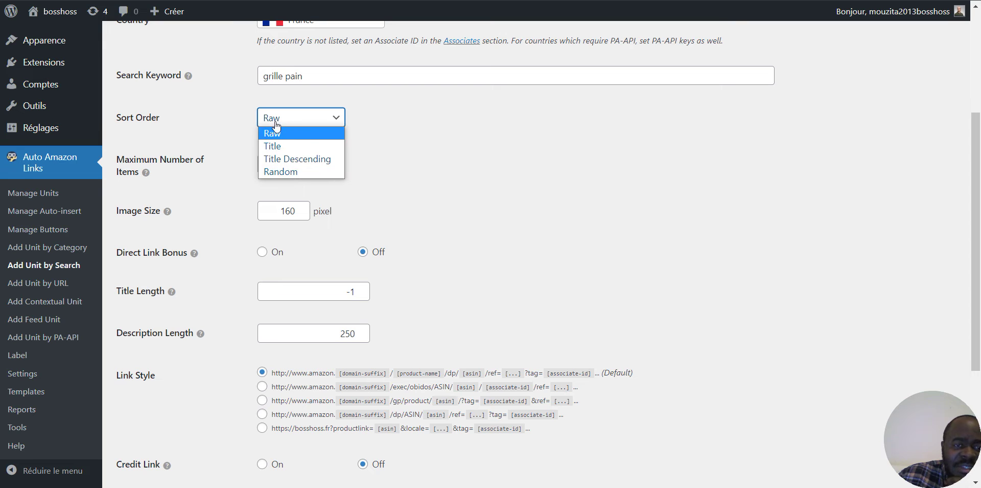
right_click(398, 151)
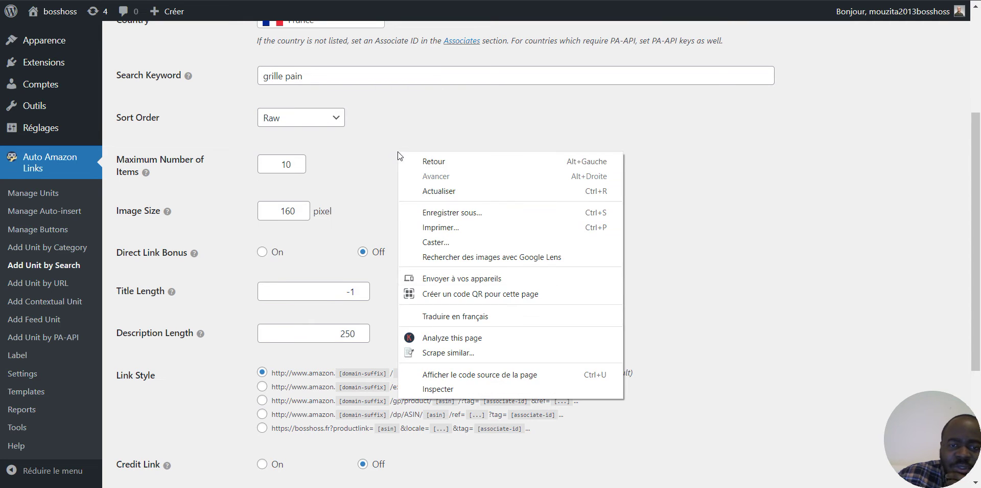
click(494, 316)
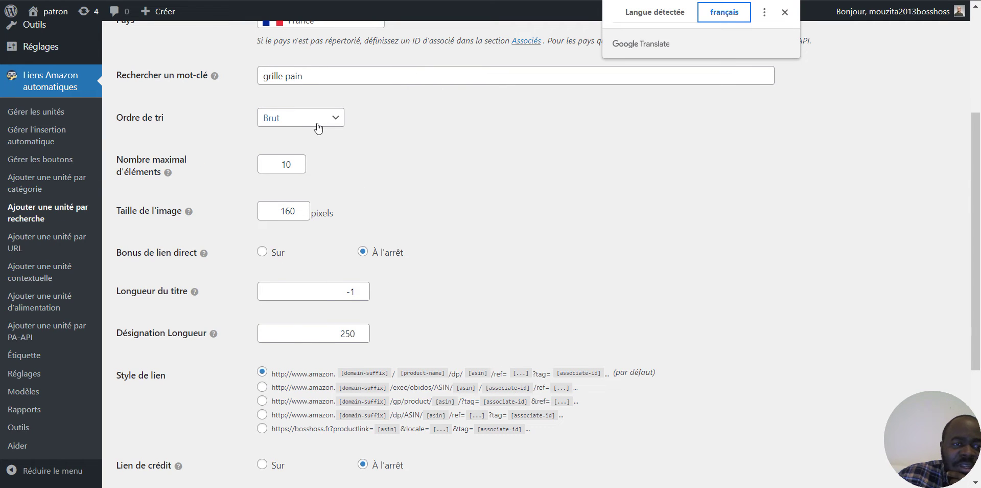
Set the unit's title length to 25 and create the search unit.
scroll(418, 154, down, 2)
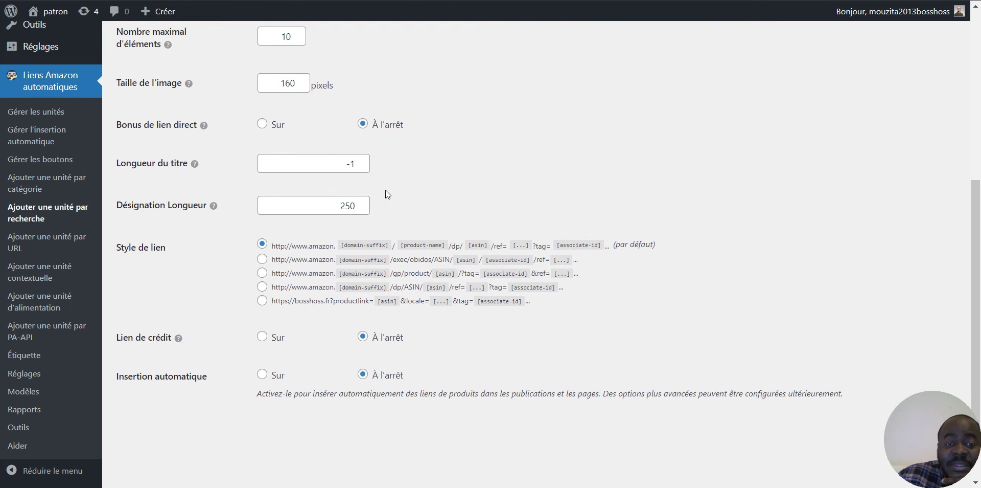
double_click(341, 164)
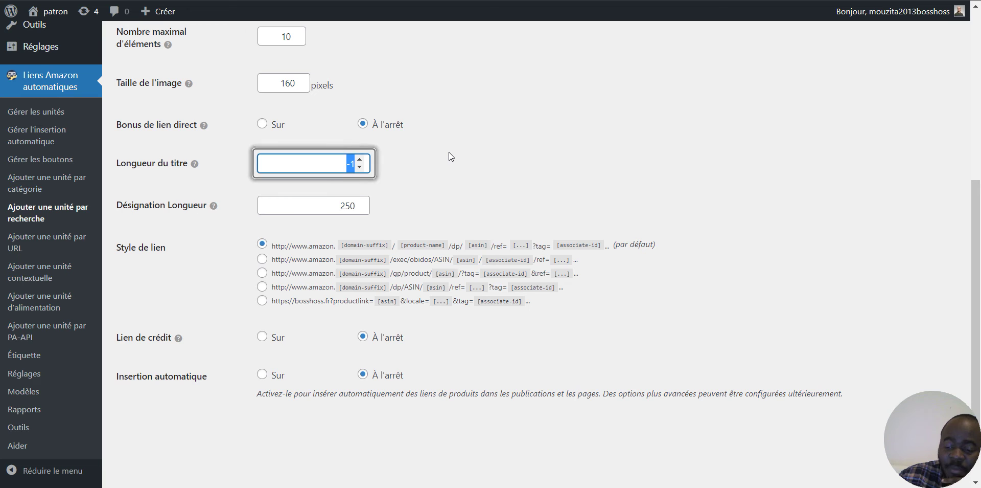
text(25)
click(501, 157)
mouse_move(213, 205)
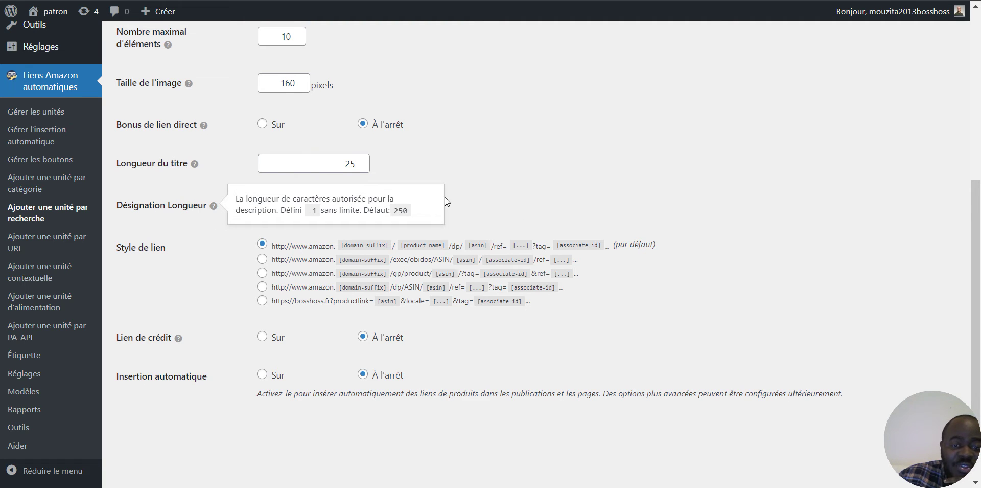
scroll(444, 201, down, 3)
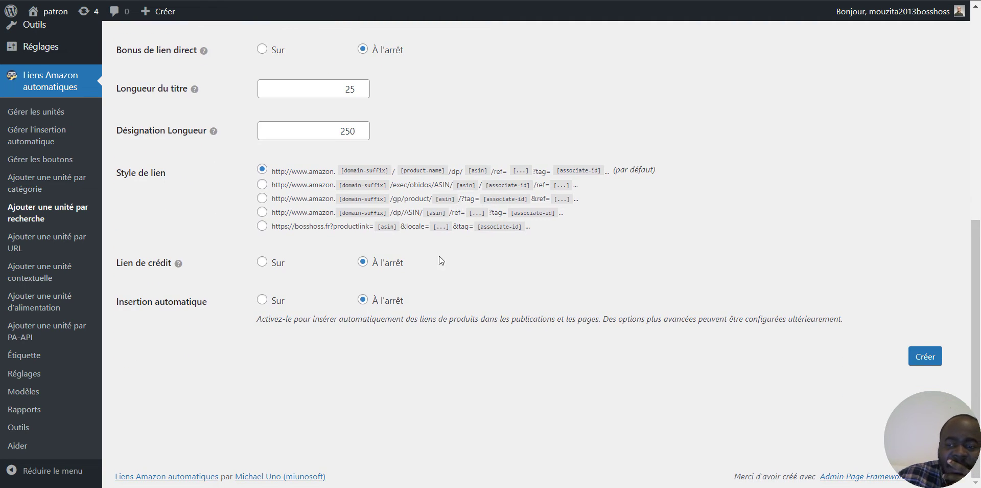
click(925, 358)
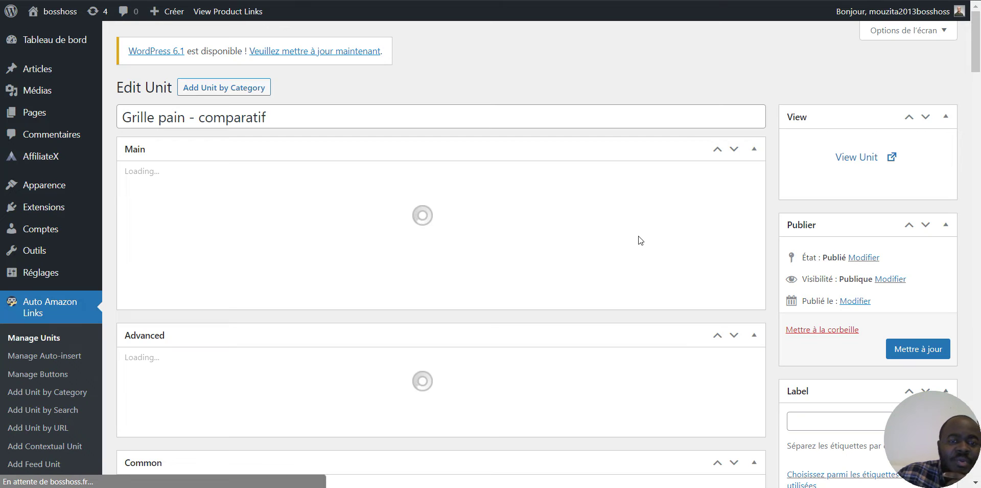
View the "Grille pain - comparatif" unit on the site and examine its full list of toasters.
scroll(378, 222, down, 5)
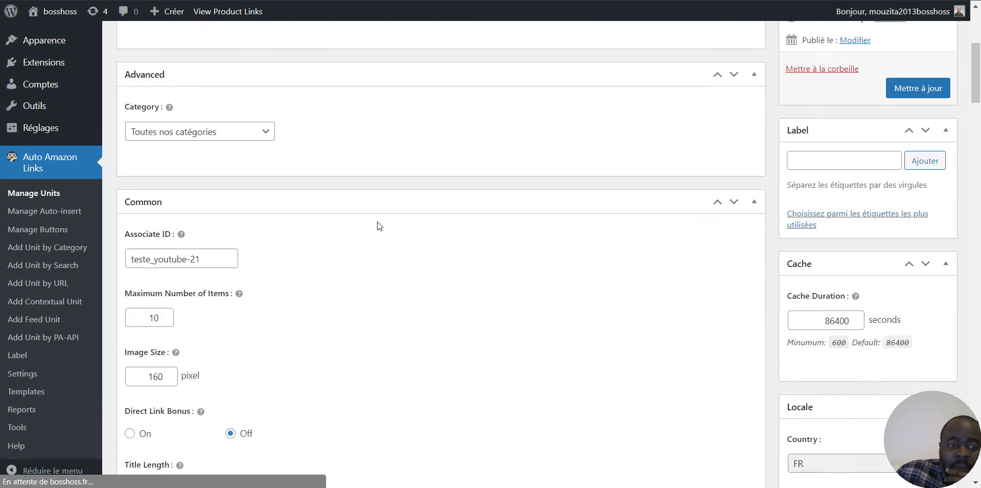
scroll(377, 222, up, 5)
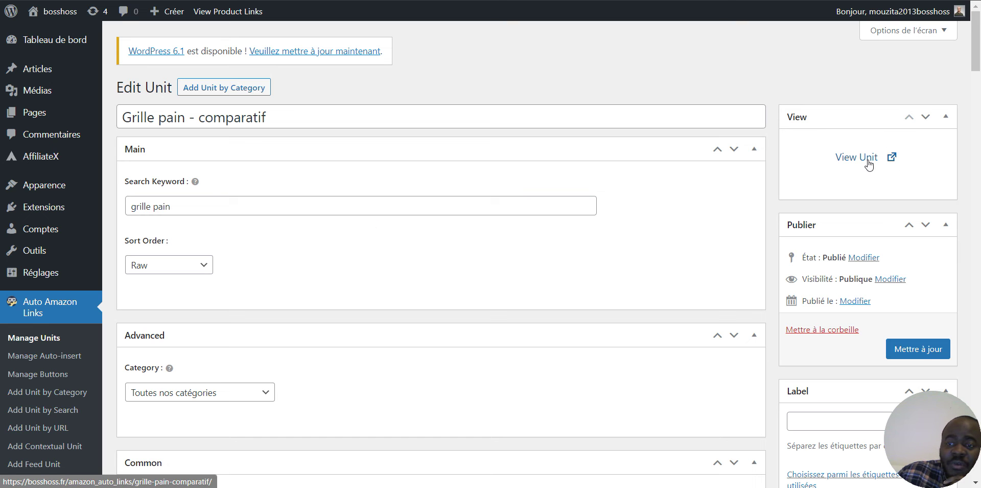
click(892, 159)
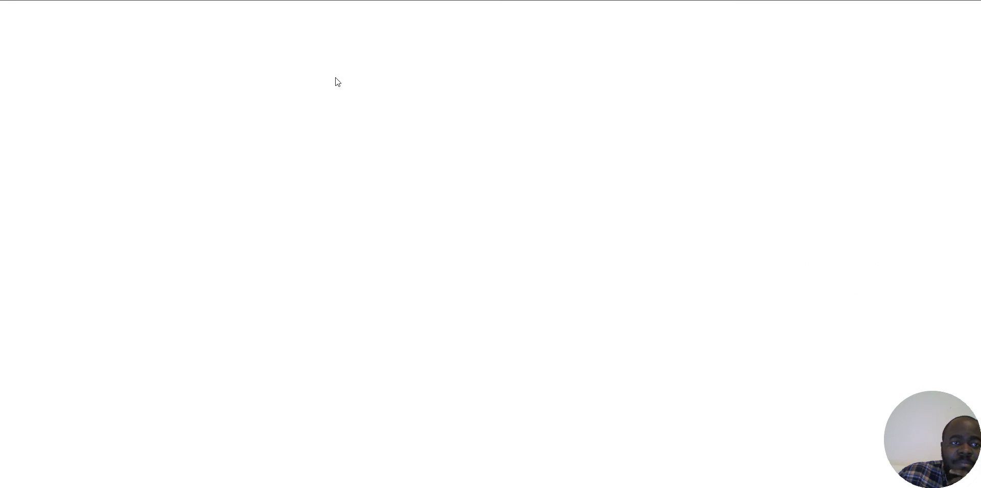
scroll(213, 119, down, 4)
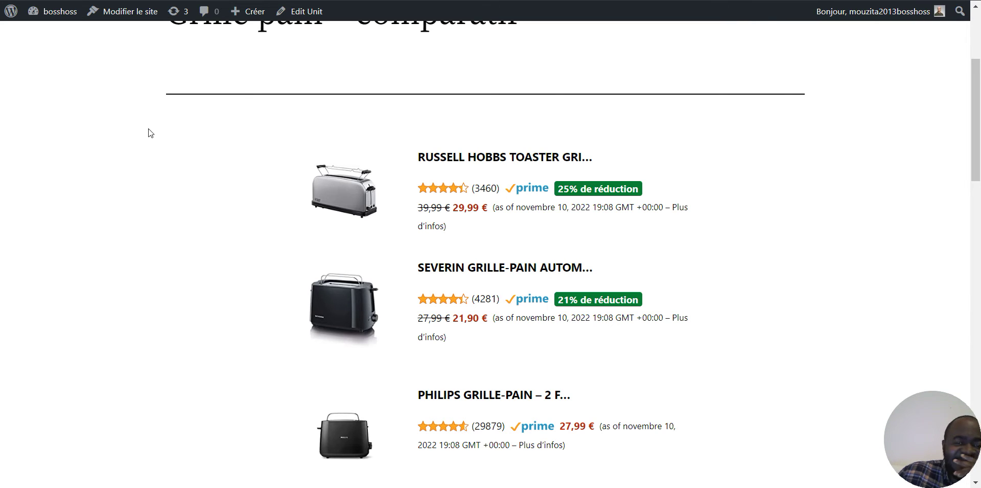
scroll(168, 209, down, 1)
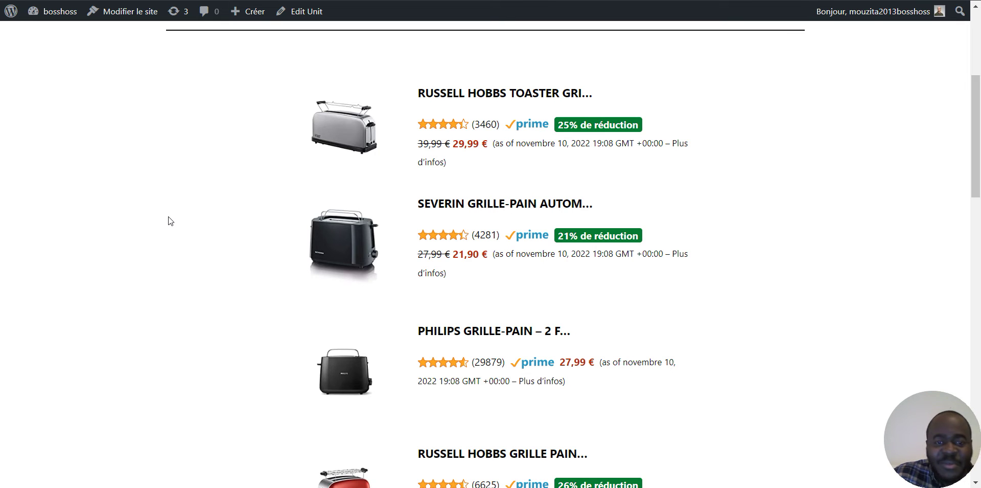
scroll(163, 213, up, 1)
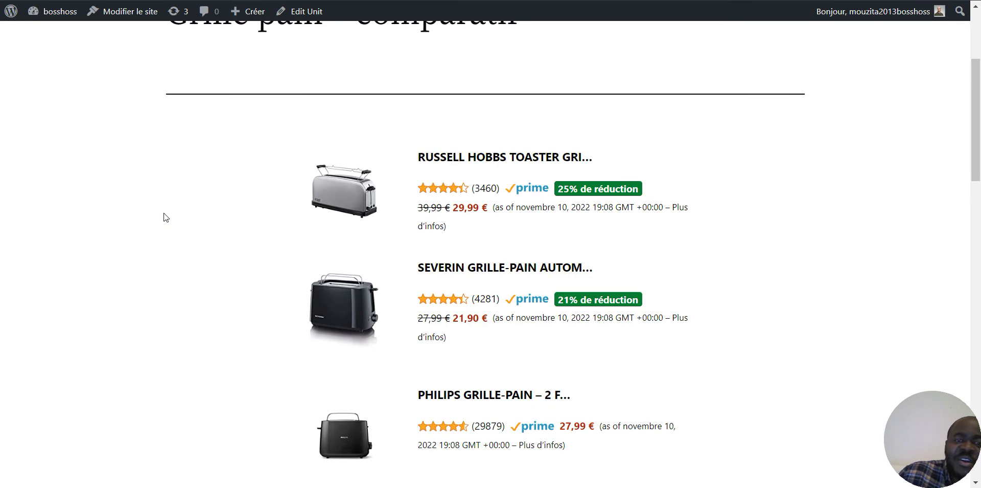
scroll(229, 184, down, 1)
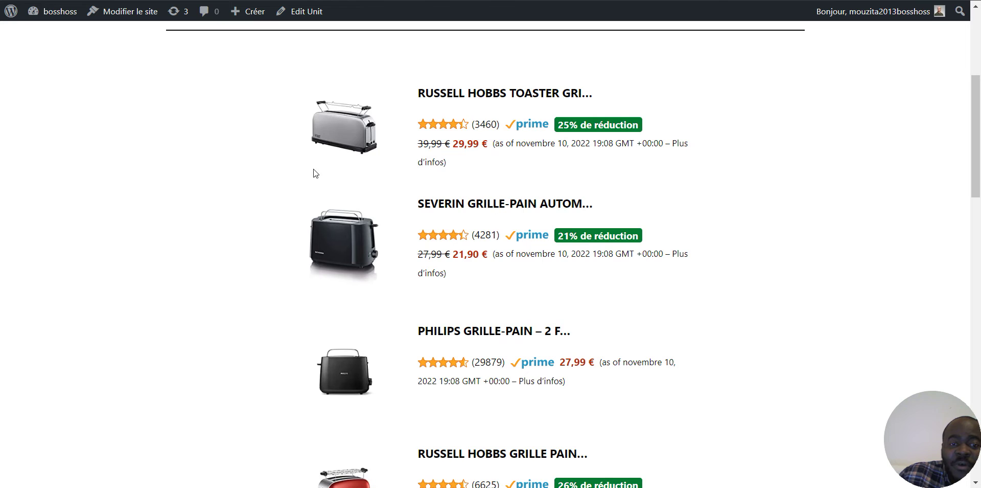
scroll(222, 150, down, 1)
scroll(166, 151, down, 8)
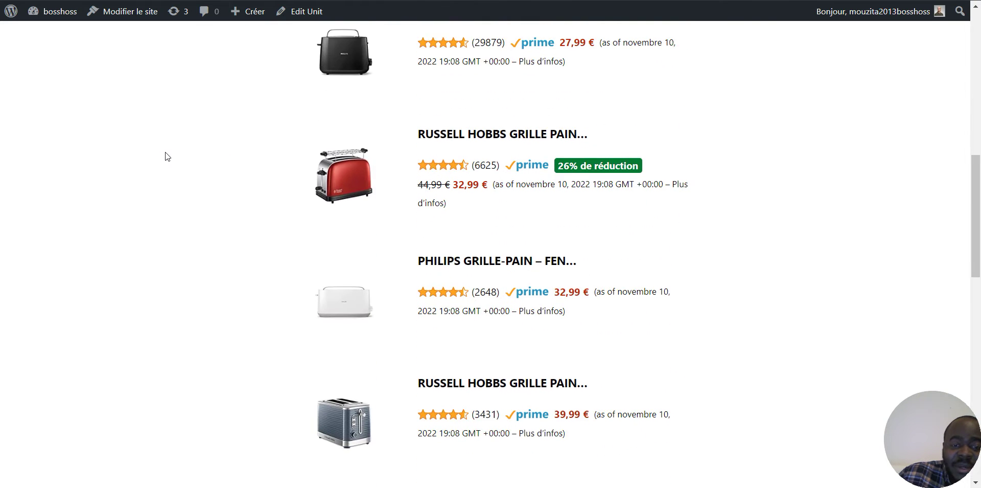
scroll(164, 153, down, 3)
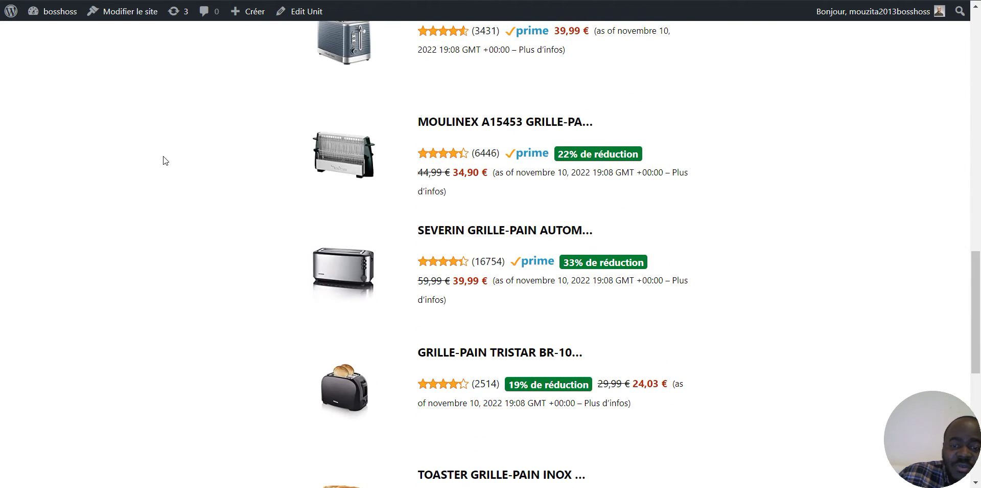
scroll(163, 155, down, 3)
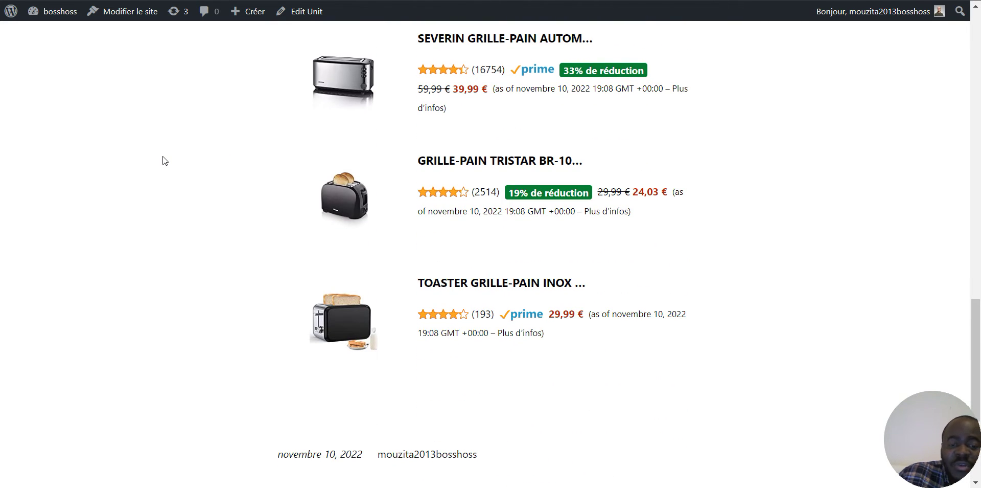
scroll(163, 156, up, 1)
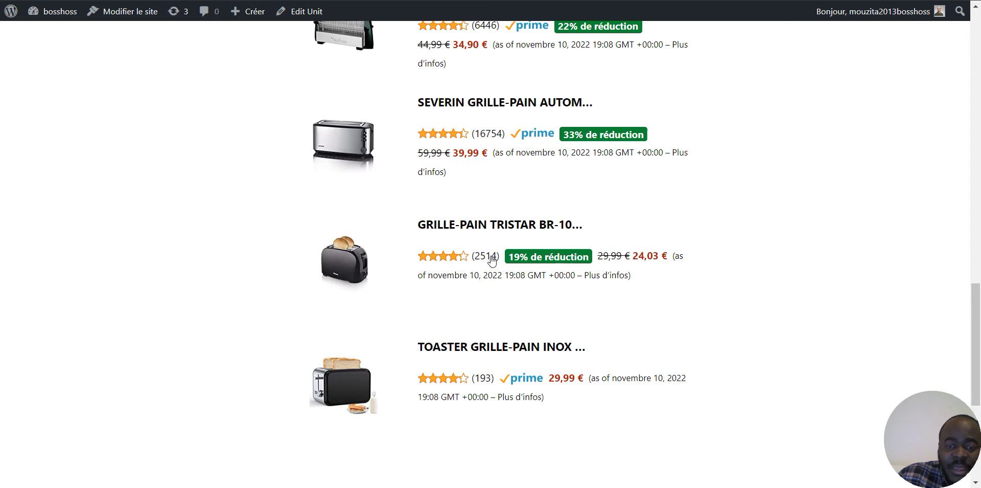
scroll(490, 245, up, 5)
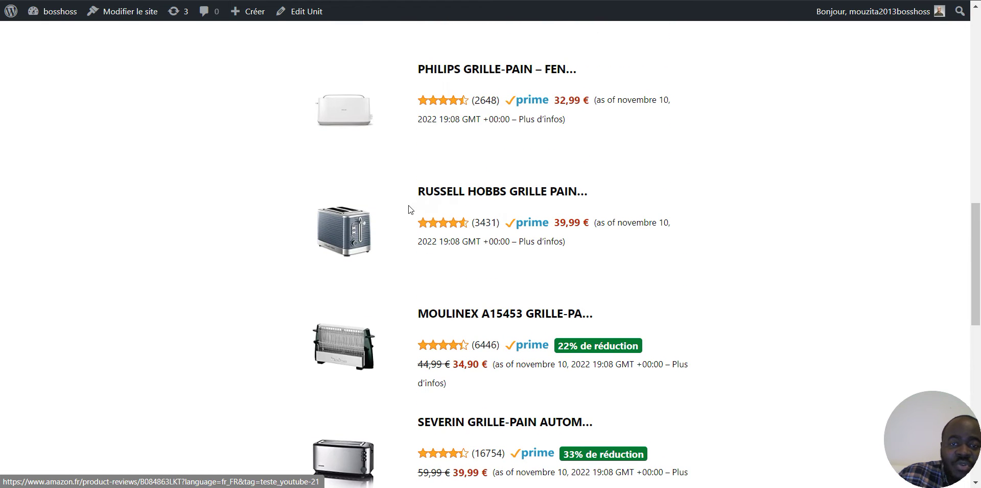
scroll(102, 197, up, 3)
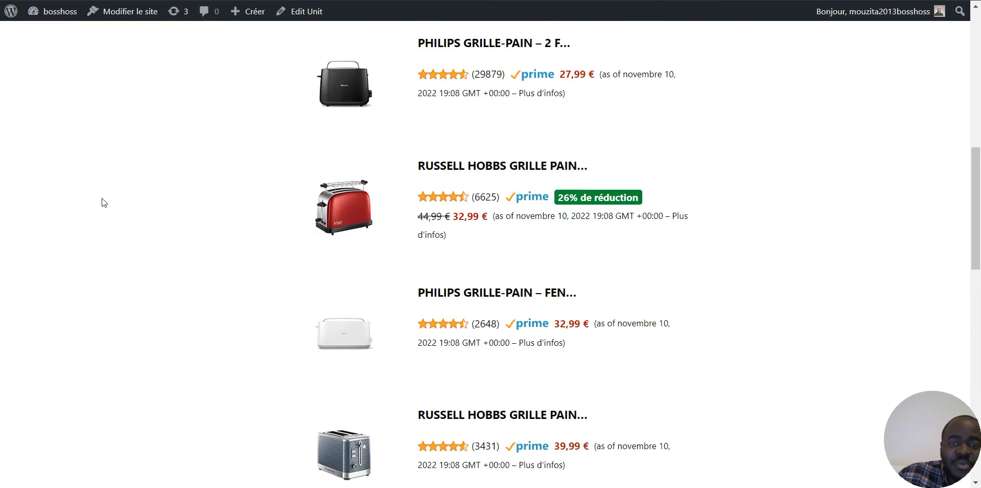
scroll(103, 198, up, 9)
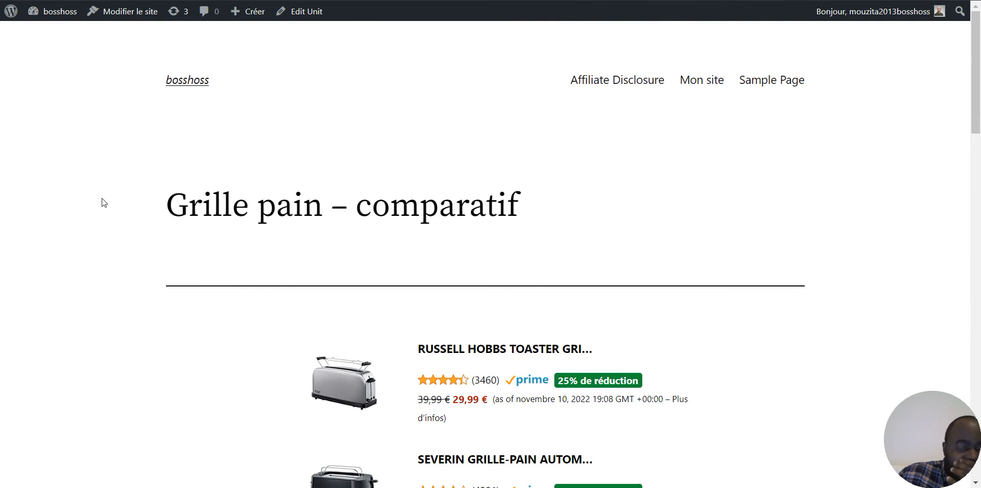
scroll(200, 220, down, 4)
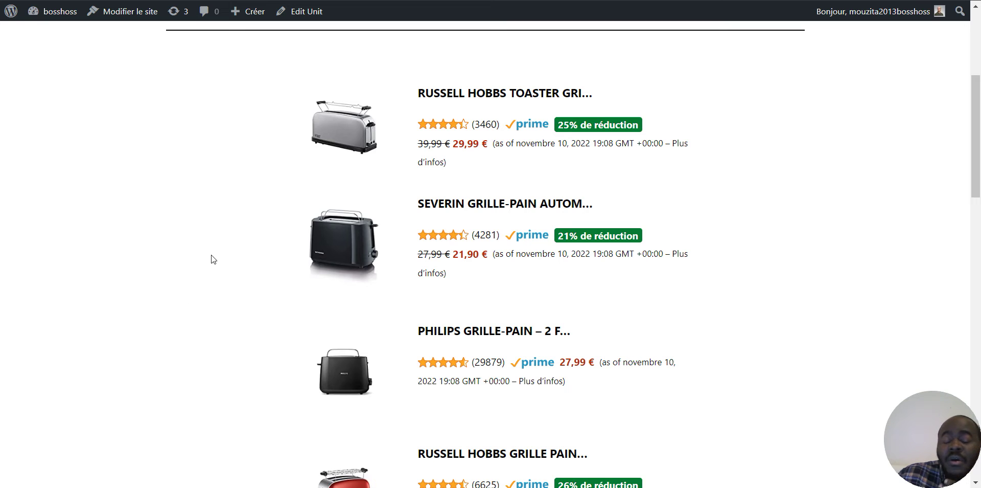
Return to editing the toaster unit, set its maximum number of items to 5 and update it.
key(ctrl+shift+Tab)
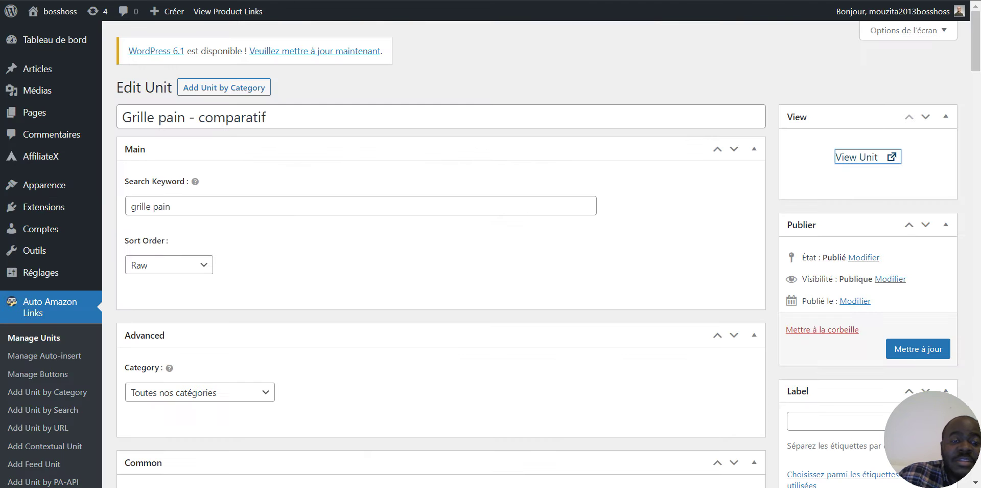
scroll(313, 265, down, 6)
double_click(153, 195)
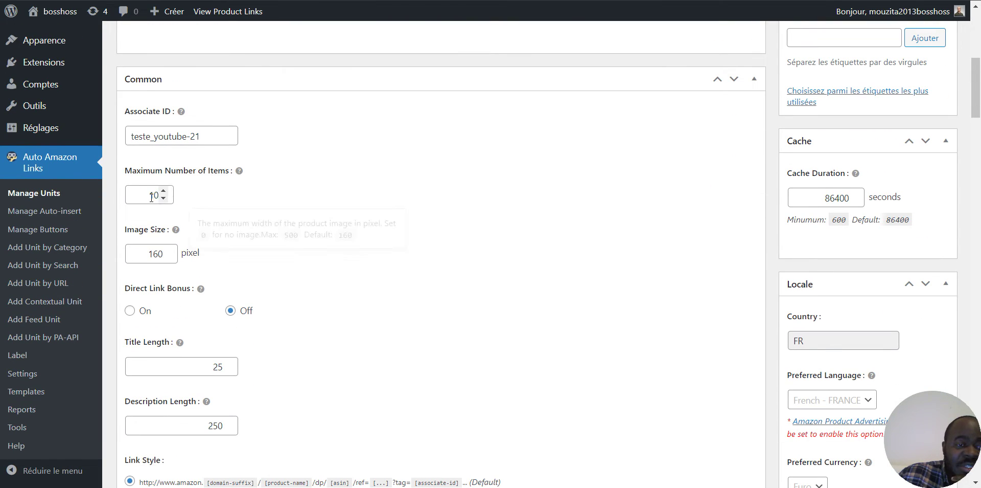
text(5)
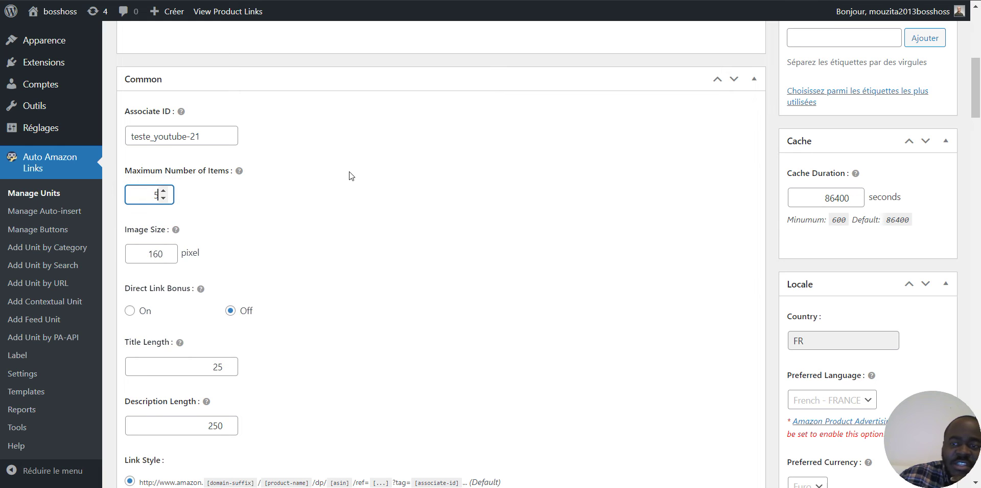
scroll(812, 245, up, 6)
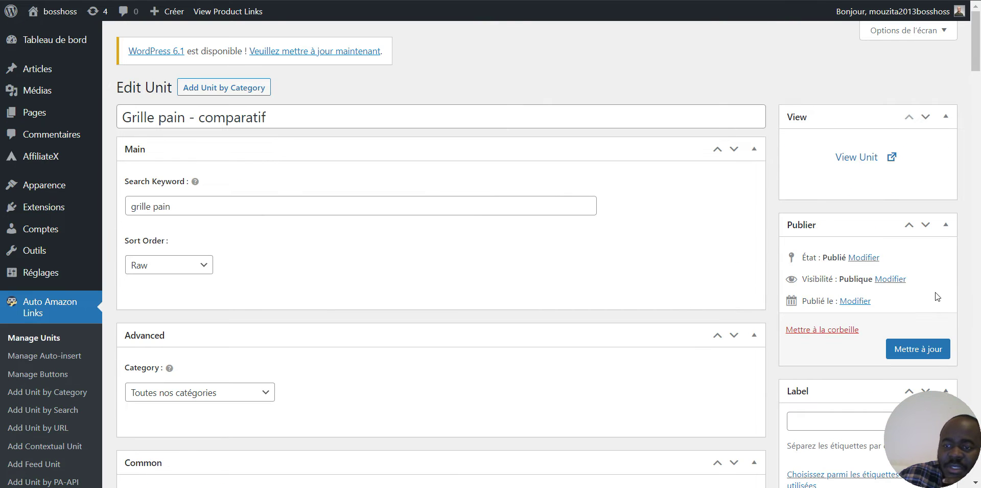
click(914, 348)
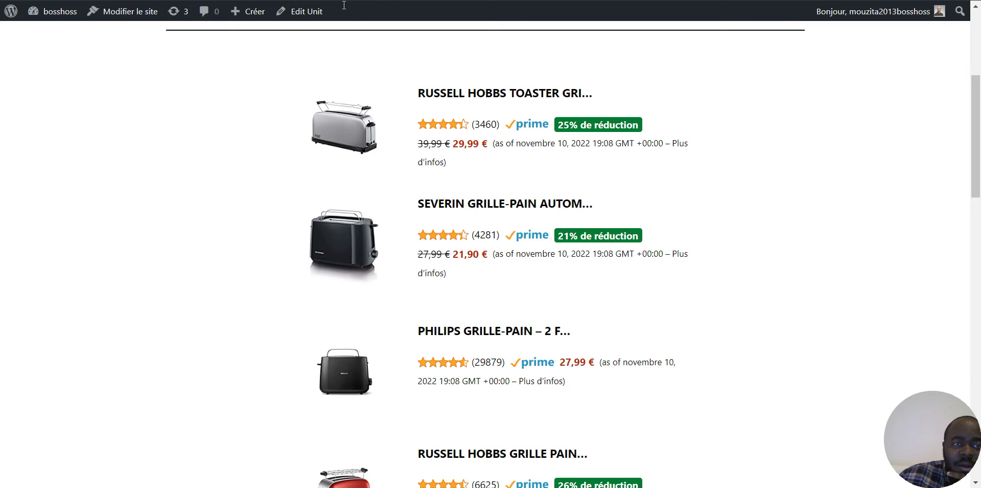
Go back to the toaster unit's public page and check the length of its product list.
scroll(235, 141, down, 4)
scroll(235, 143, up, 2)
scroll(345, 85, up, 2)
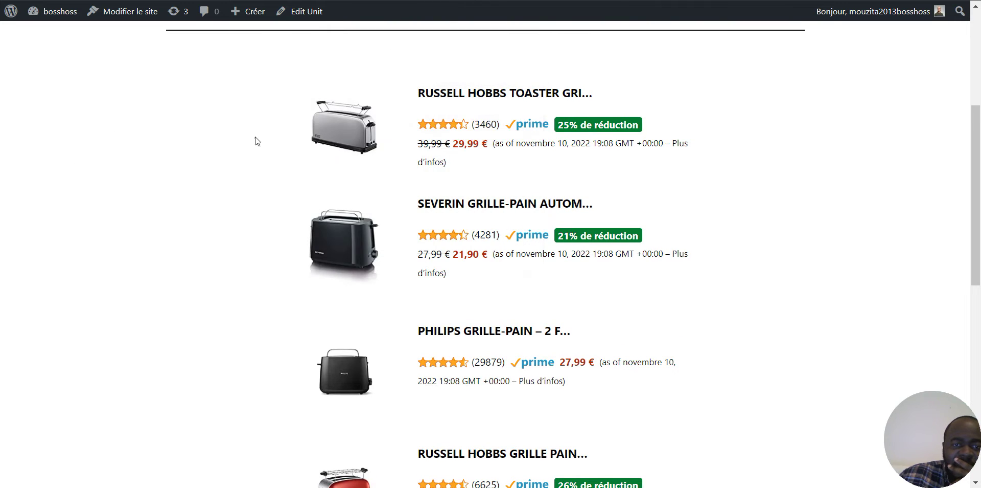
Examine the toaster unit's public page down to the last product and return to the start of the list.
scroll(197, 340, down, 3)
scroll(198, 339, down, 2)
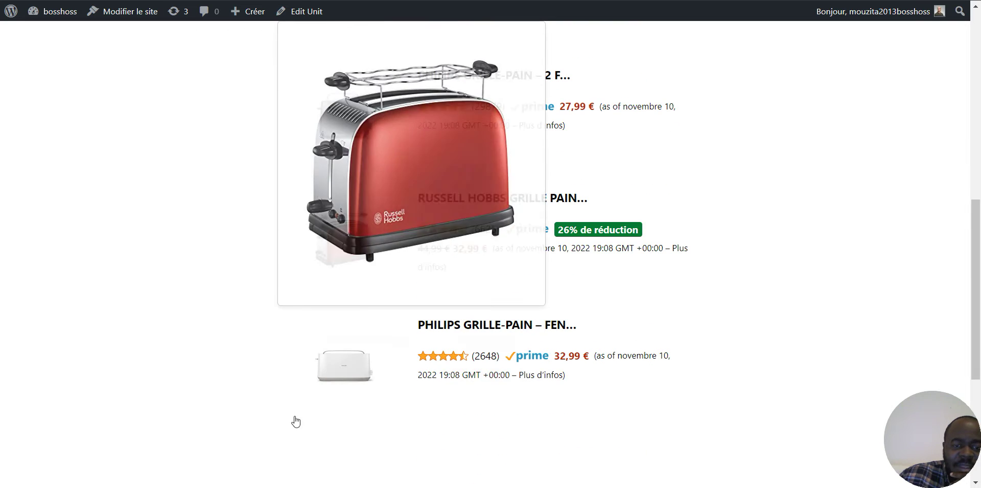
scroll(186, 350, down, 3)
scroll(174, 312, up, 10)
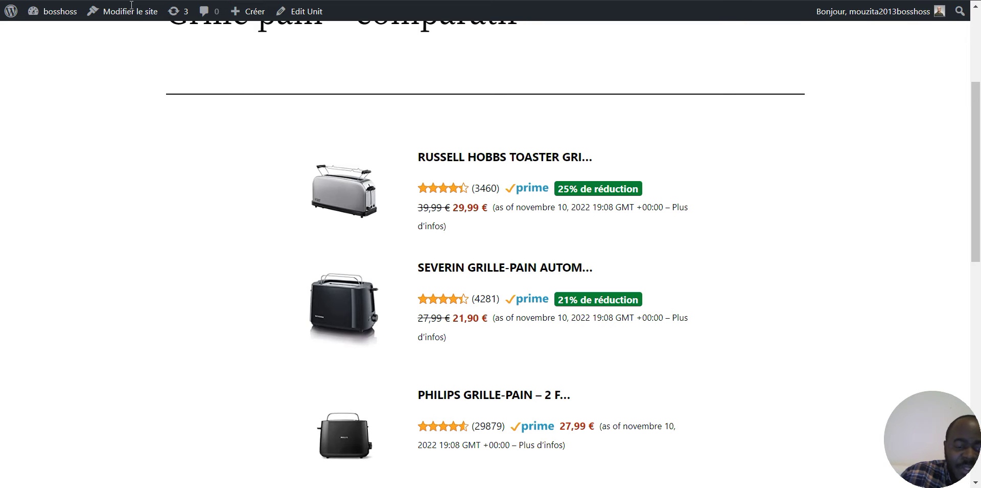
Run a "site:" search on the address of the current page.
key(ctrl+l)
key(Home)
text(site:)
key(Return)
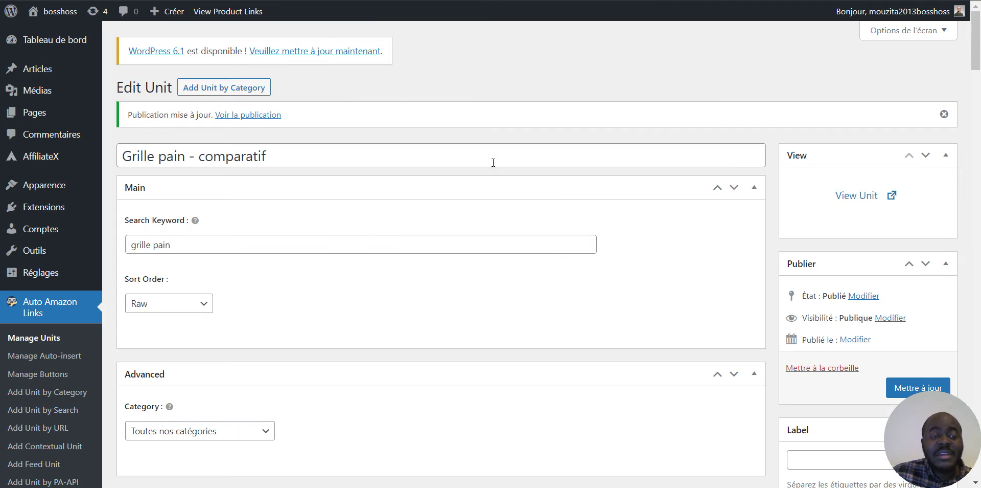
Fill the toaster unit's custom text with the paragraph beginning "Puis nous affinons en comparant les grille-pains", copied from the toaster guide page.
scroll(464, 188, down, 10)
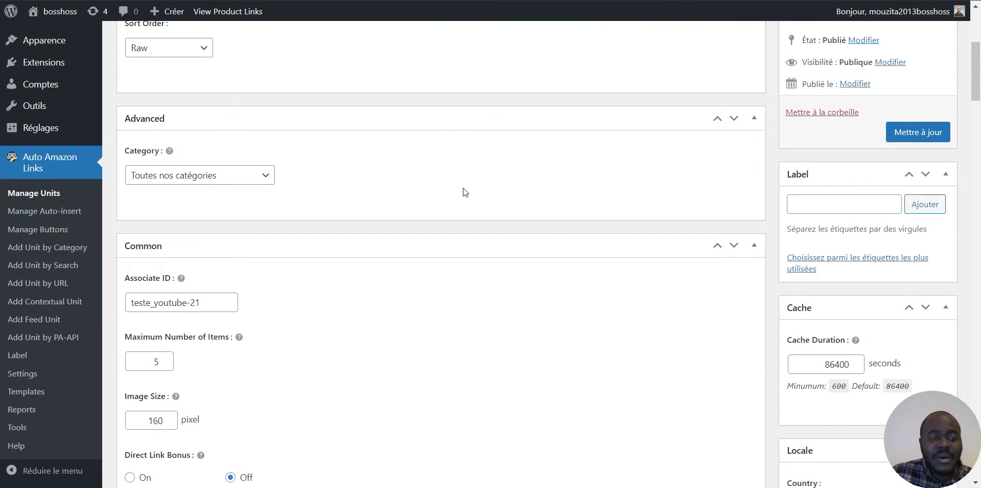
scroll(455, 188, down, 9)
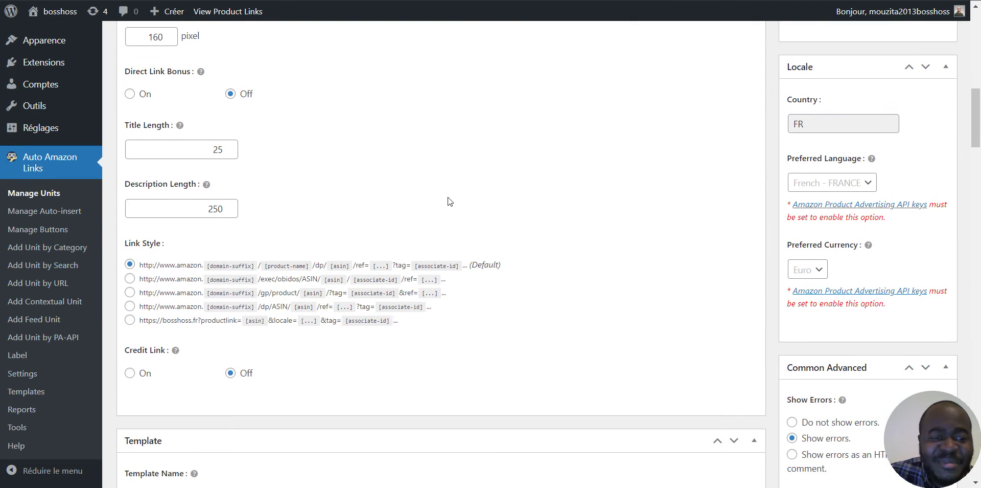
scroll(407, 214, down, 6)
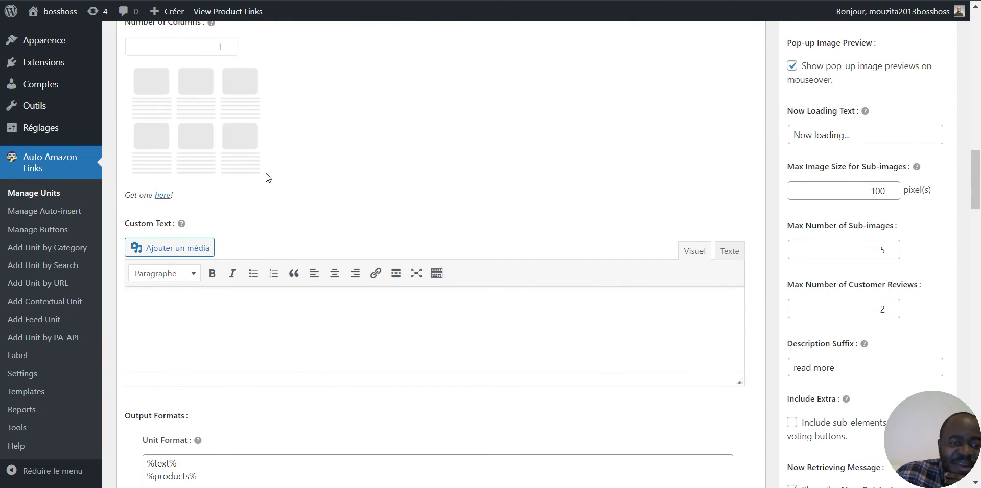
click(229, 177)
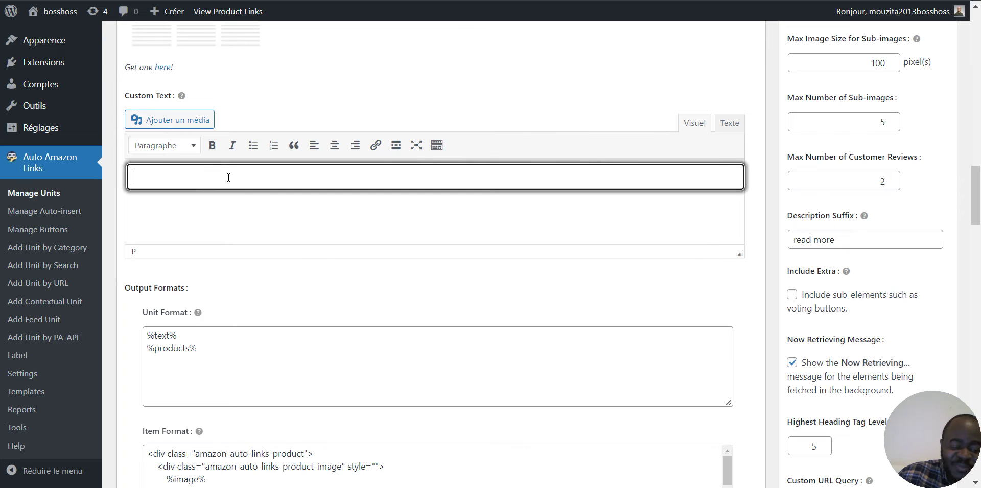
text(Comi)
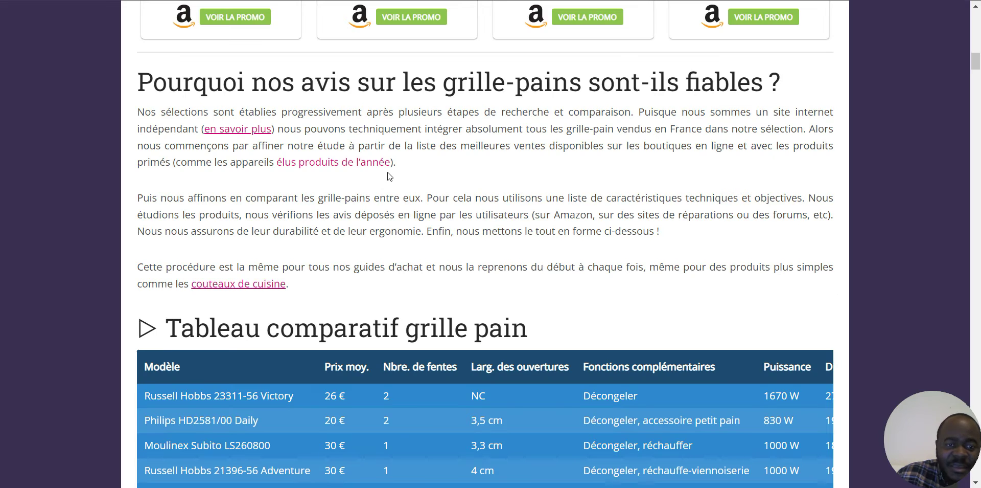
scroll(323, 199, down, 2)
drag(136, 69, 682, 105)
key(ctrl+c)
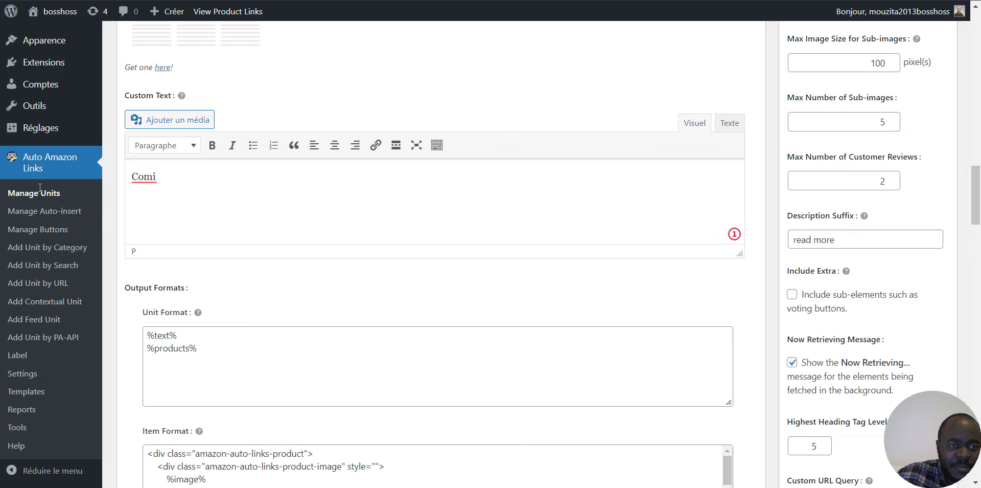
click(124, 182)
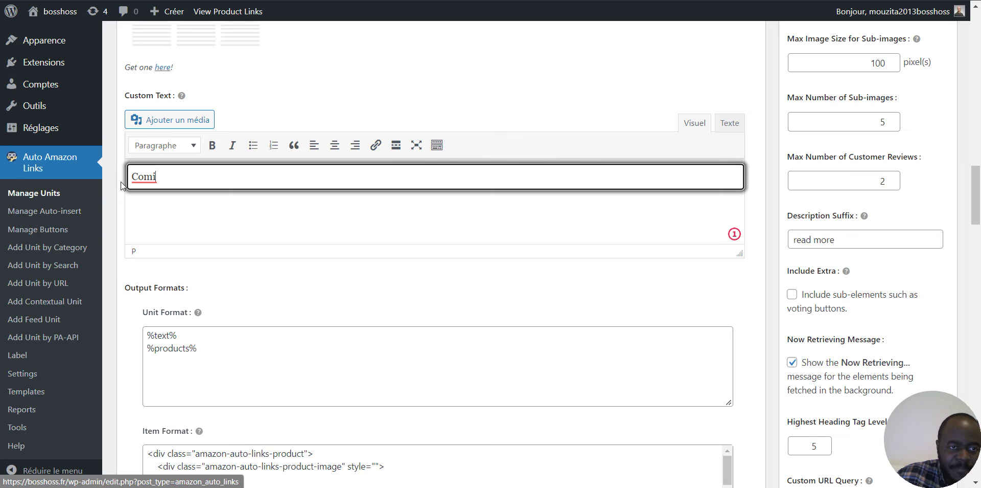
key(ctrl+a)
key(ctrl+v)
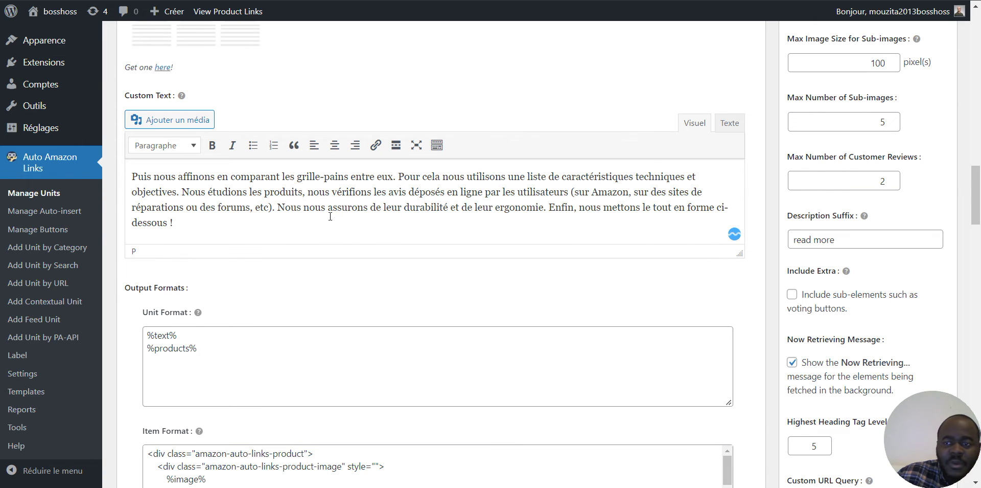
Add the line "<h1>Titre 1 </h1>" above the paragraph in the custom text, separated by an empty line.
scroll(330, 216, up, 7)
scroll(557, 216, down, 7)
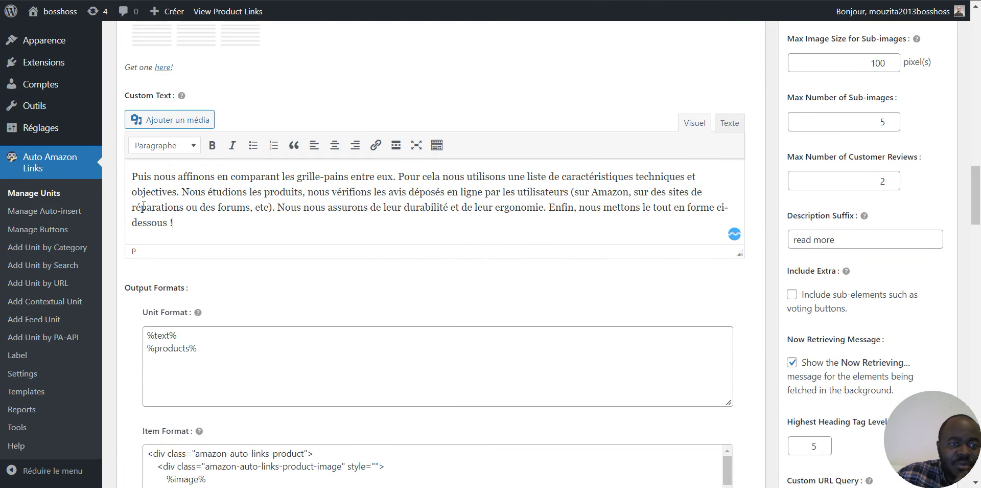
click(131, 169)
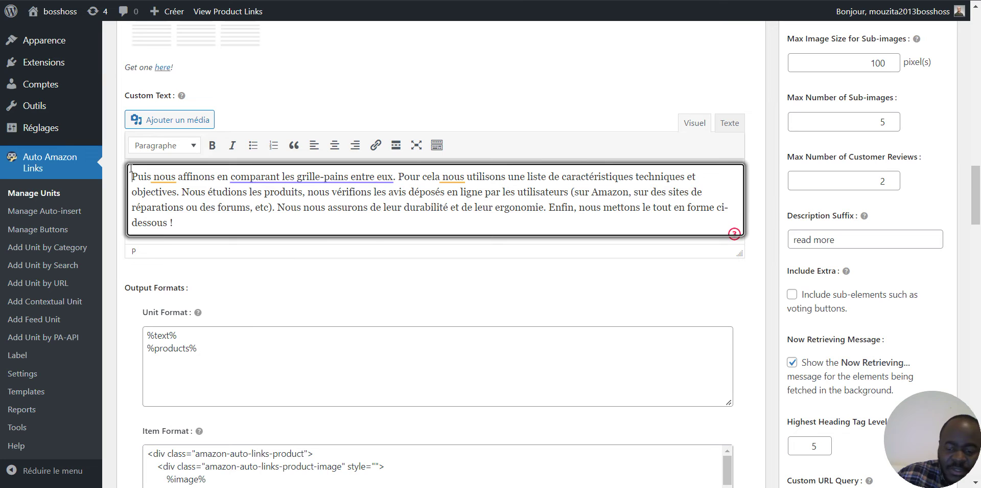
key(Return)
key(Return)
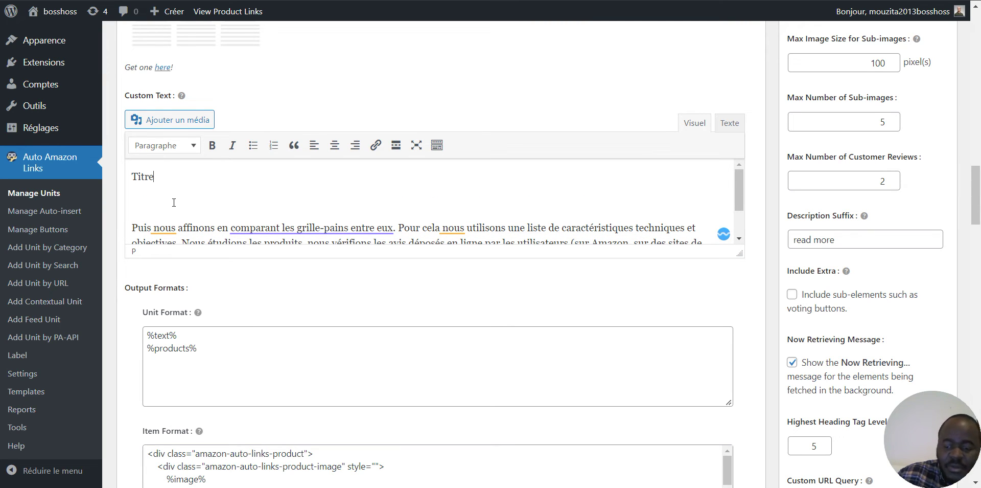
drag(221, 187, 119, 177)
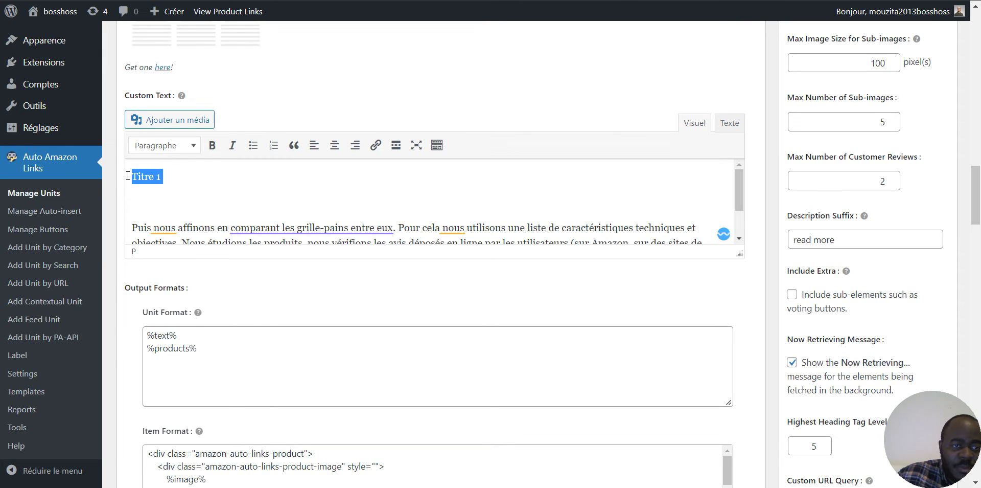
click(130, 177)
text(<)
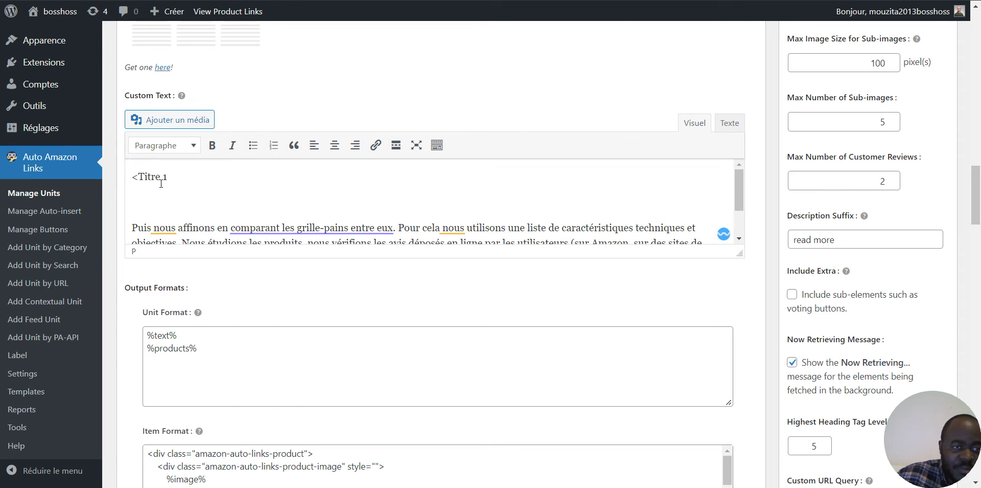
text(h1)
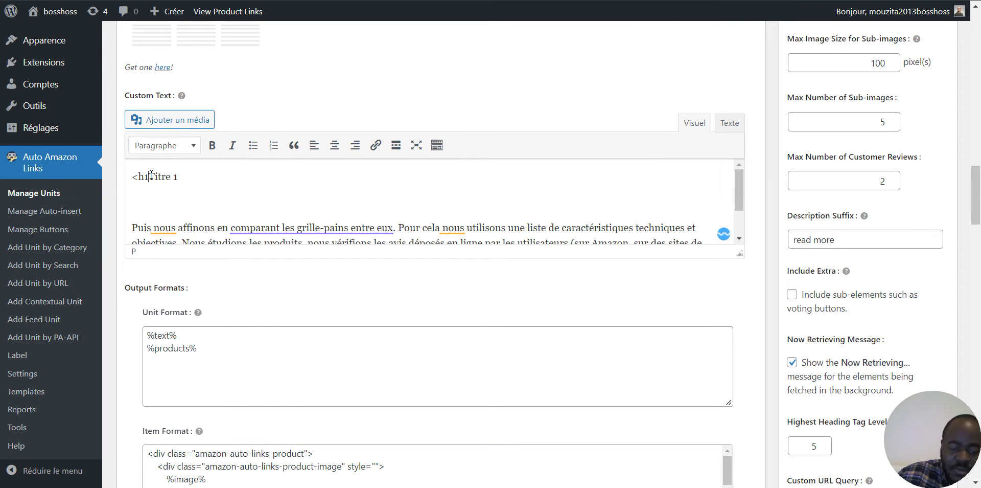
text(>)
click(191, 175)
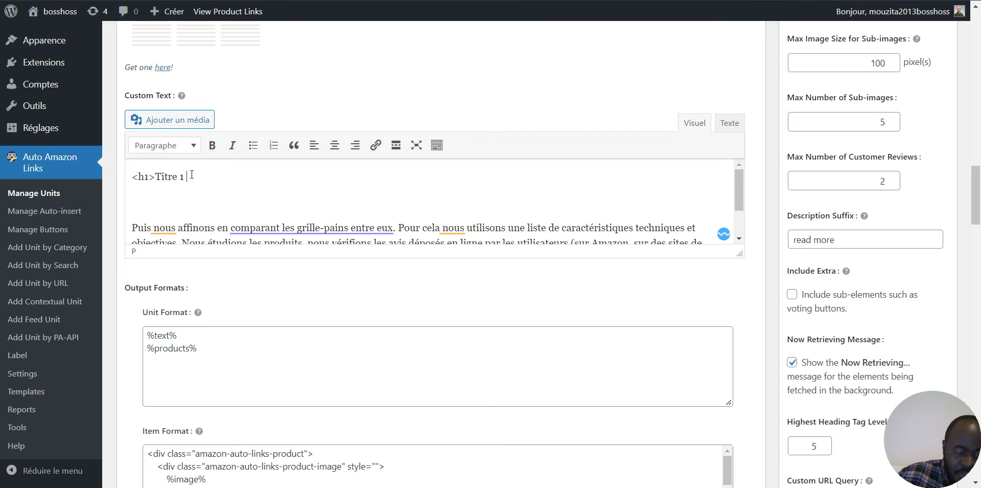
text(<>)
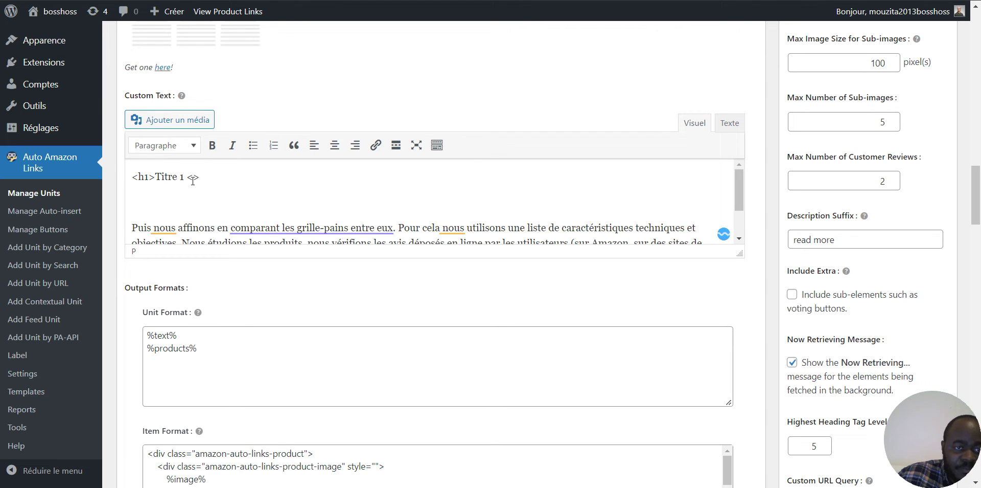
text(/h)
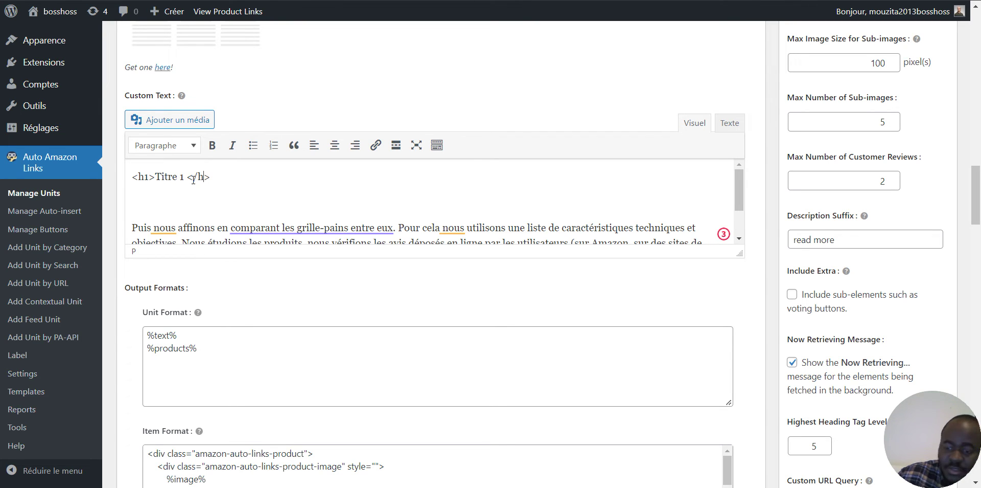
text(1)
Update the toaster unit to save its custom text.
scroll(882, 236, up, 15)
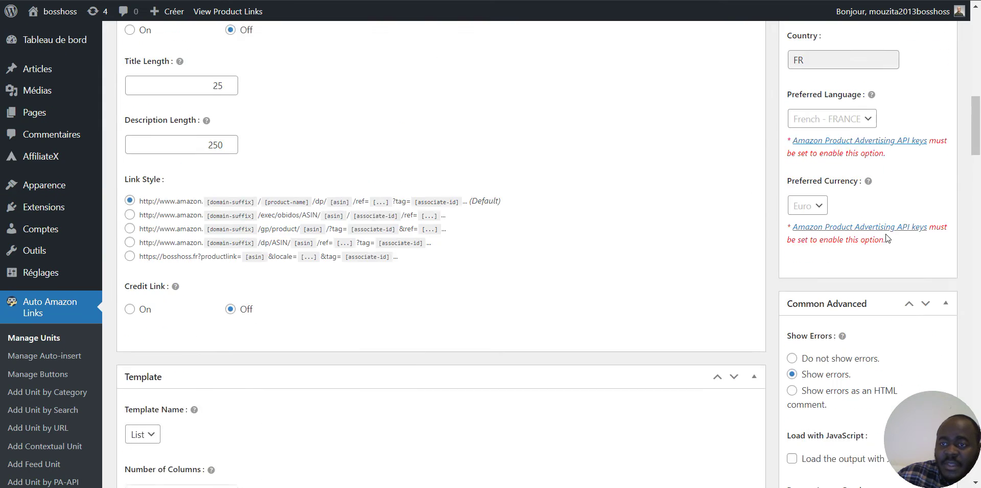
scroll(882, 234, up, 5)
click(915, 197)
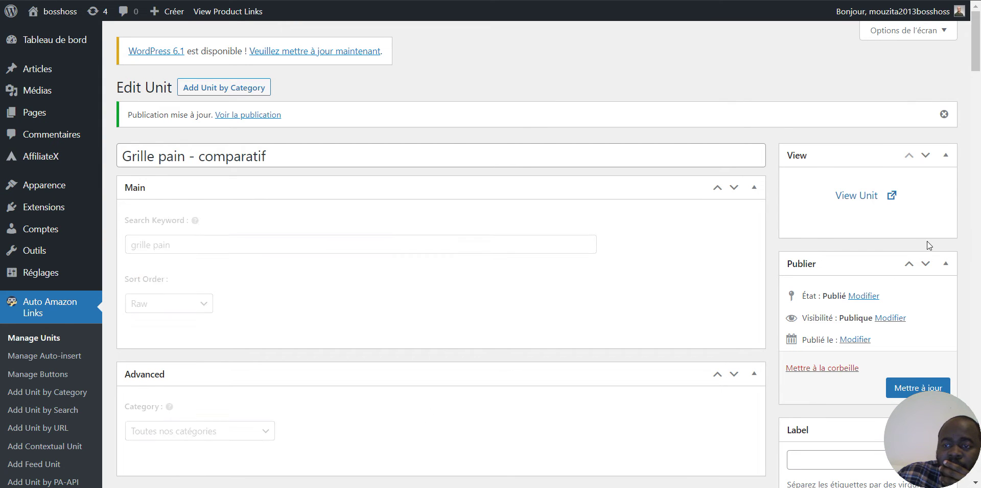
View the unit on the site and examine how the custom text appears above the products.
click(863, 197)
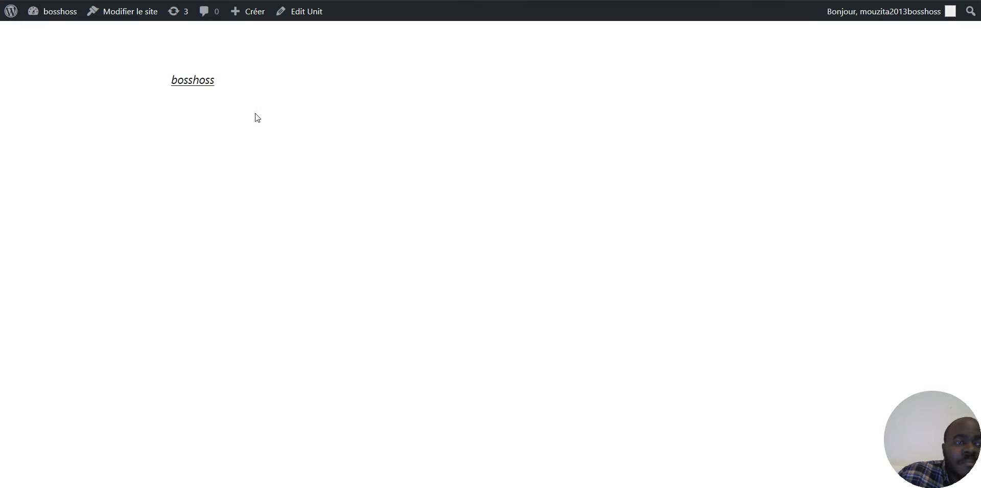
scroll(225, 127, down, 3)
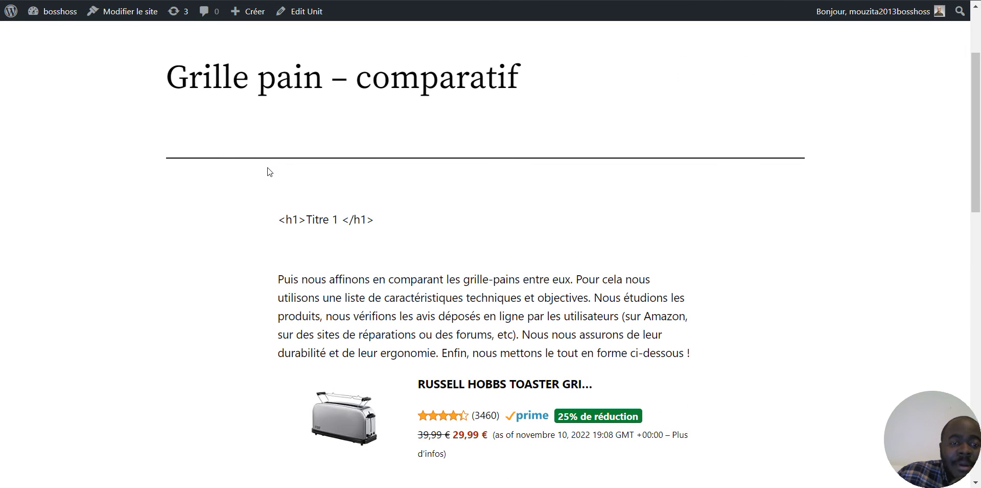
scroll(271, 165, down, 2)
scroll(281, 165, up, 3)
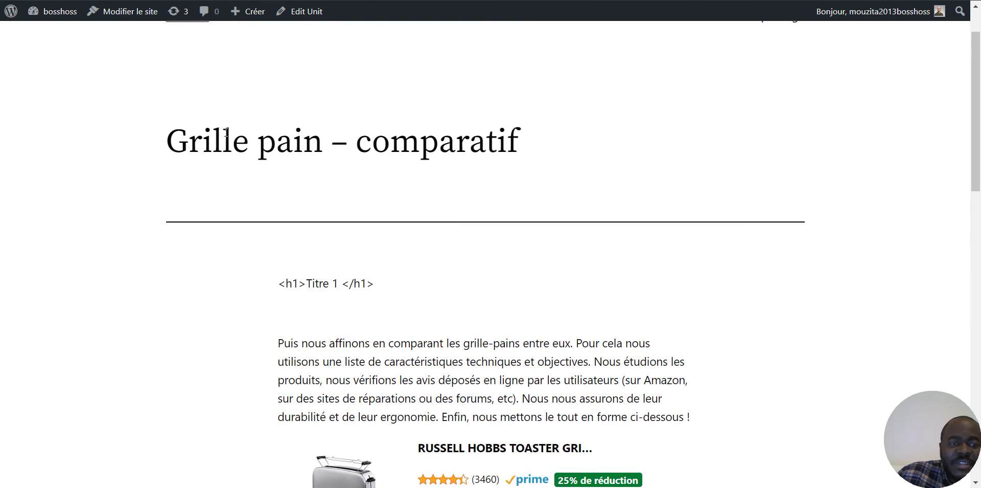
scroll(555, 206, down, 3)
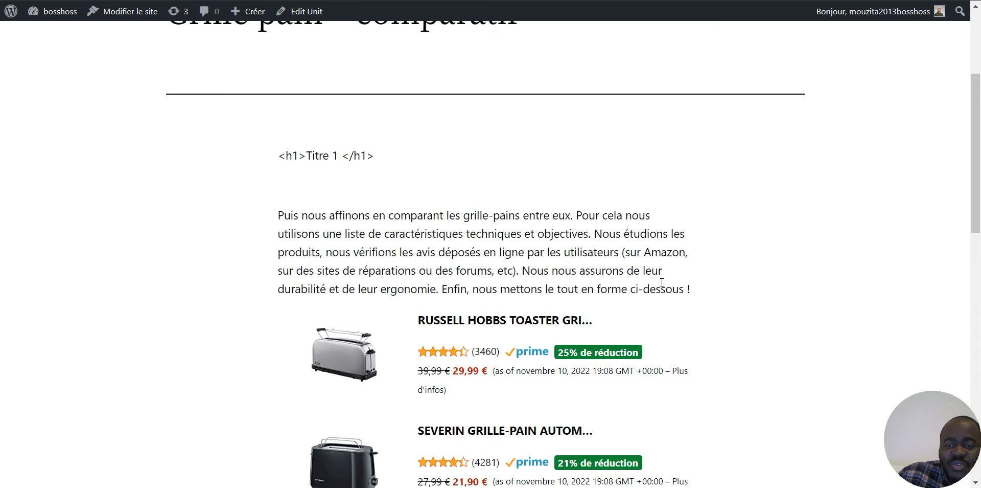
drag(696, 289, 280, 215)
Return to editing the unit and delete the "<h1>Titre 1 </h1>" line and the empty line from the custom text.
click(291, 1)
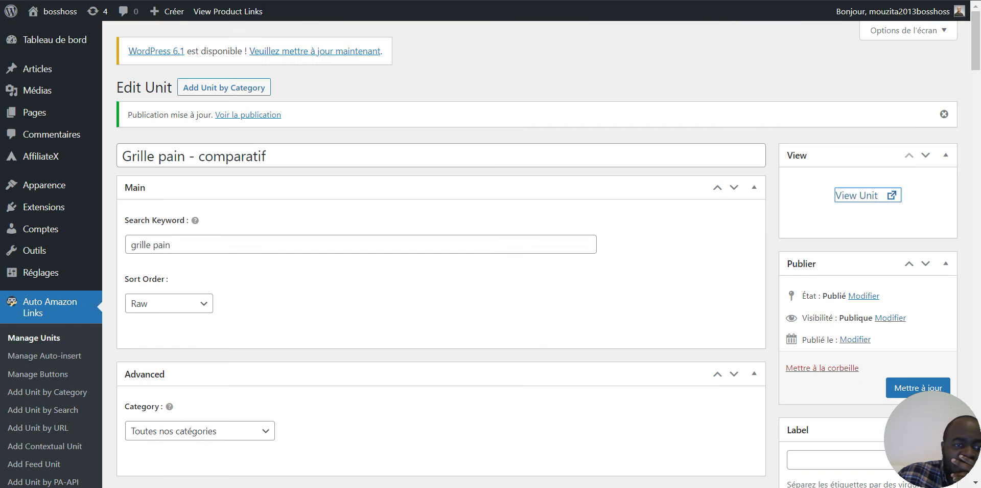
scroll(280, 175, down, 5)
scroll(280, 175, down, 15)
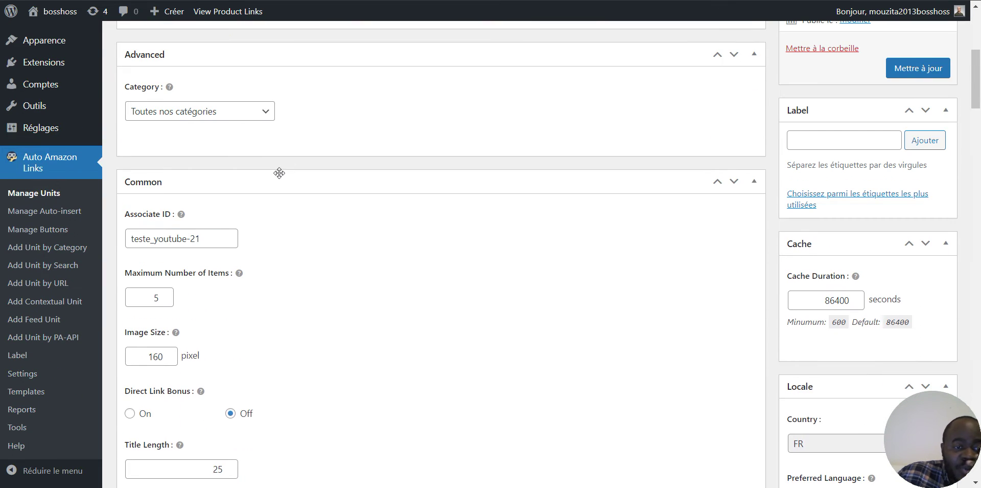
scroll(281, 171, down, 2)
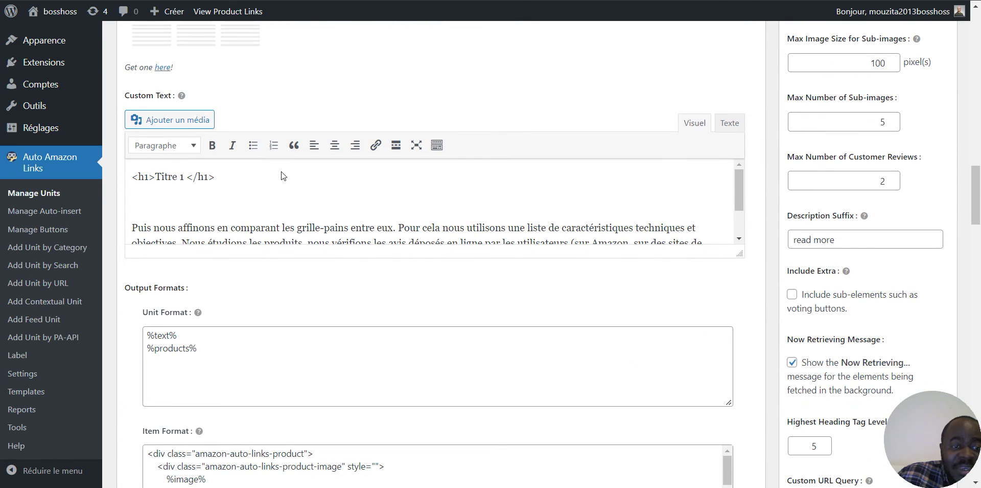
drag(235, 182, 117, 183)
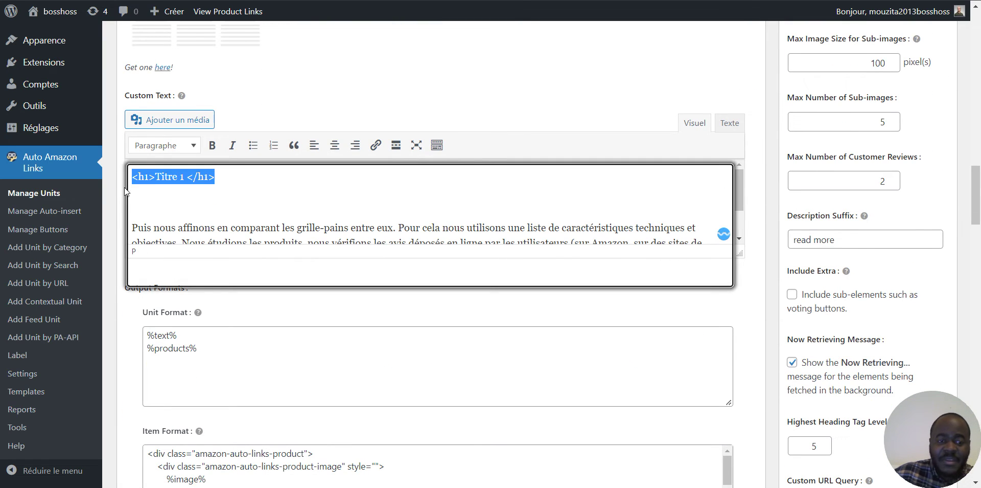
key(BackSpace)
key(BackSpace)
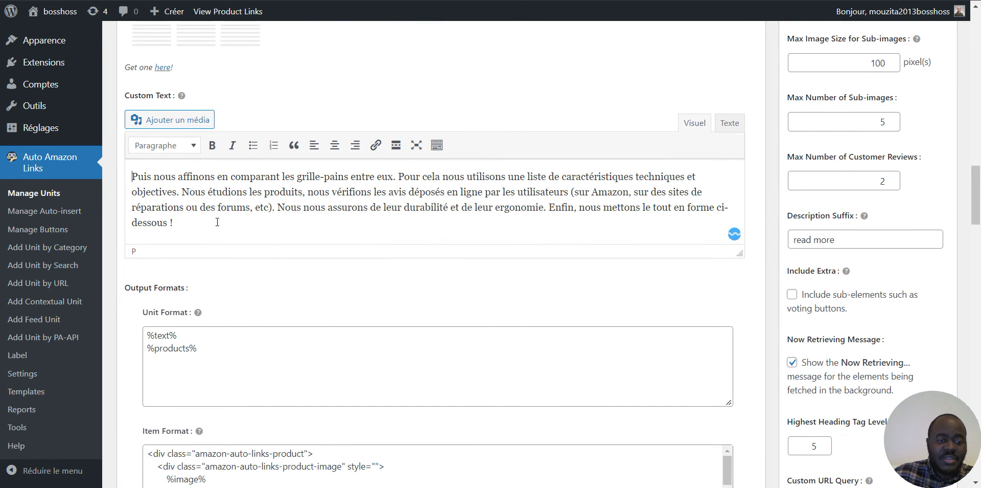
Enlarge the unit's Item Format field to show its whole code and compare it with the public page.
scroll(308, 229, down, 3)
scroll(308, 229, down, 2)
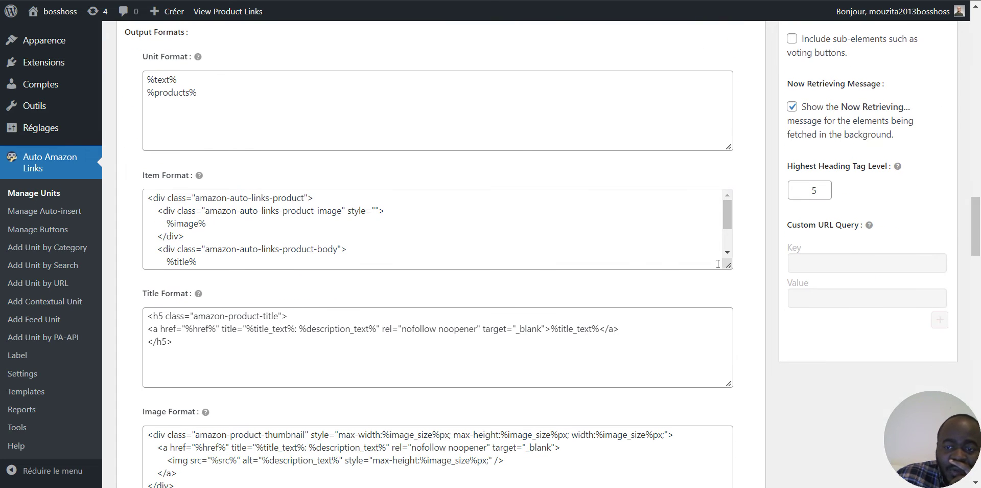
drag(729, 261, 730, 305)
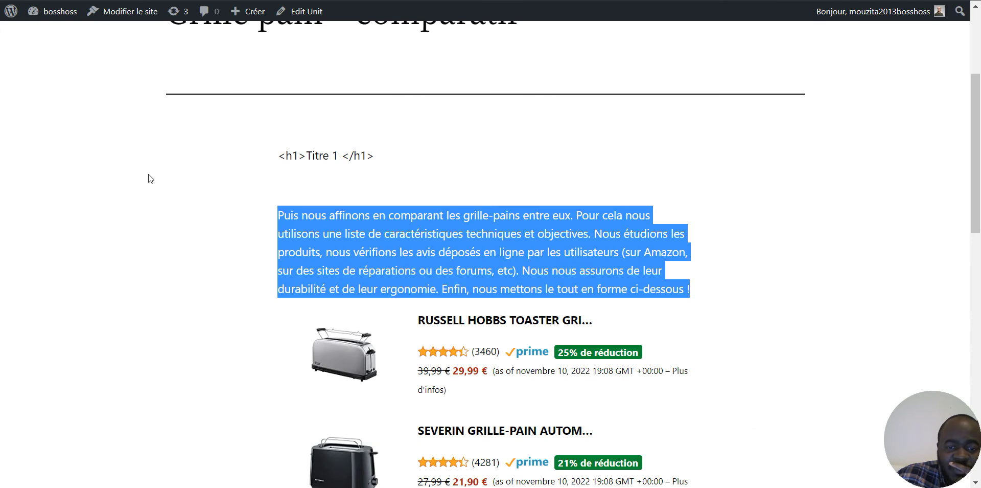
click(151, 178)
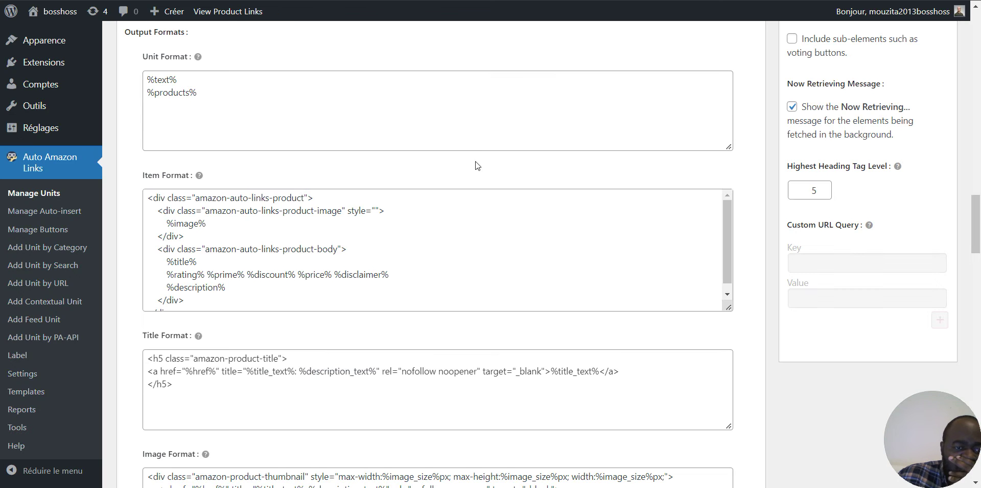
drag(731, 313, 732, 350)
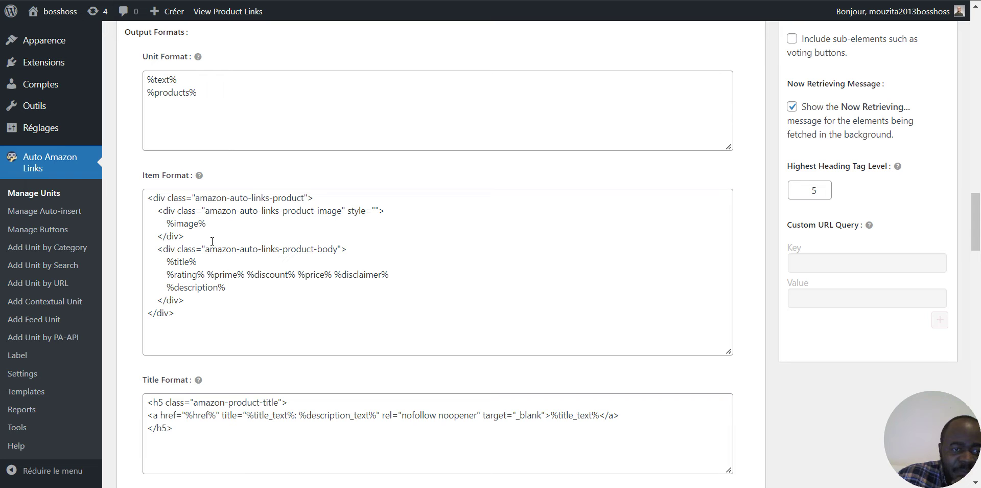
Examine the image, title, rating, prime, discount, price and disclaimer placeholders in the unit's Item Format code.
drag(214, 226, 166, 225)
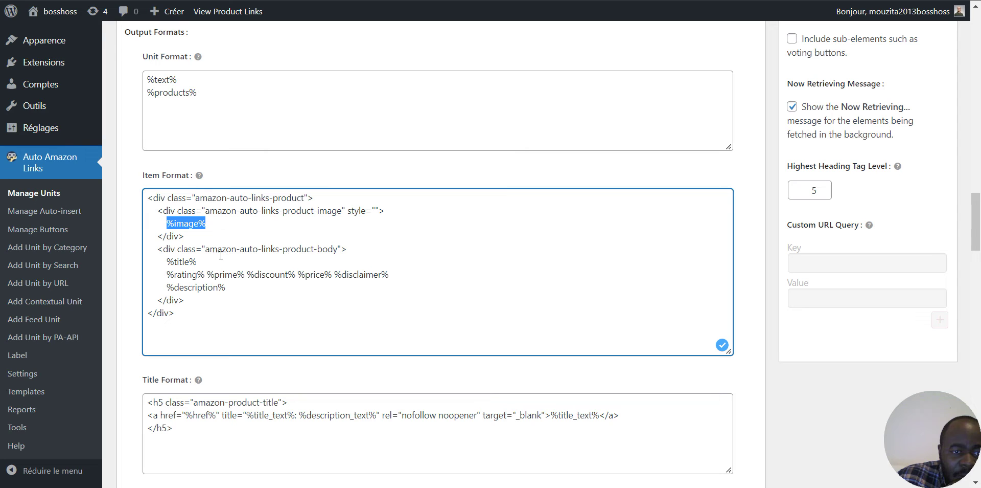
drag(198, 262, 154, 262)
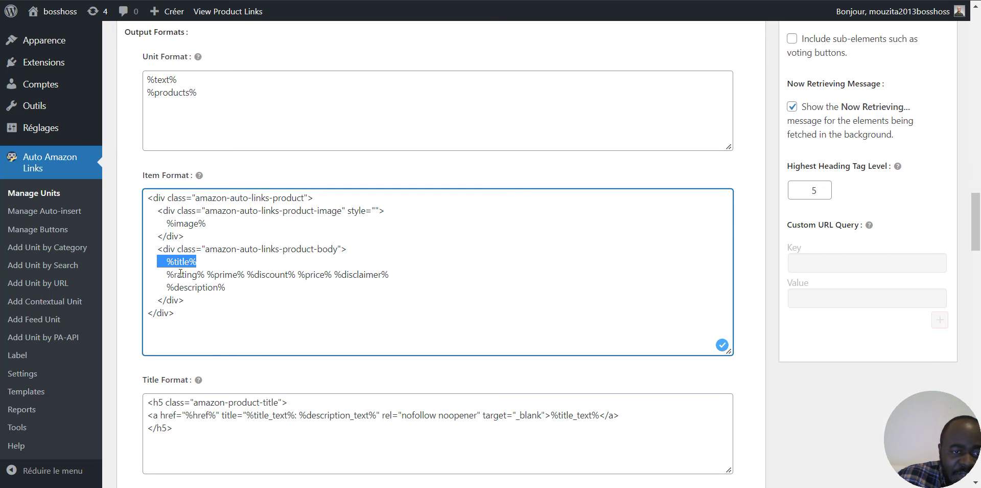
click(180, 274)
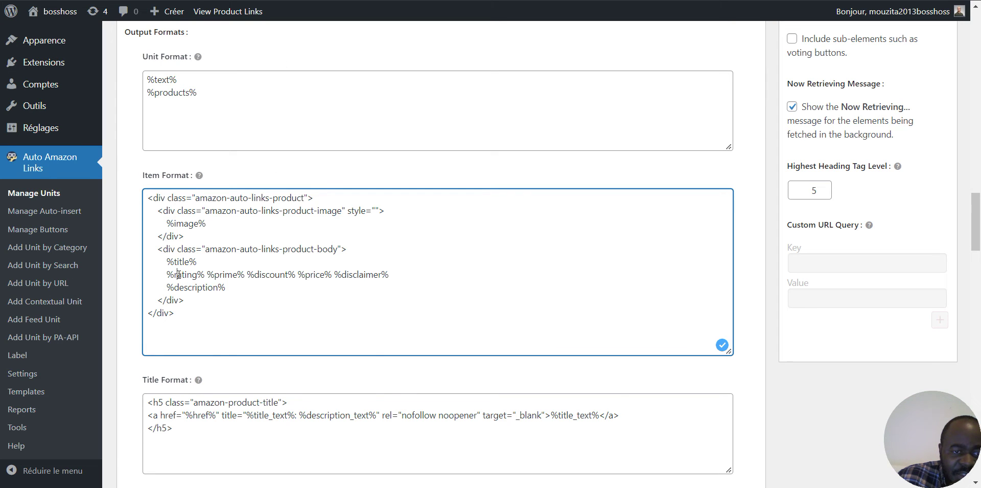
click(220, 275)
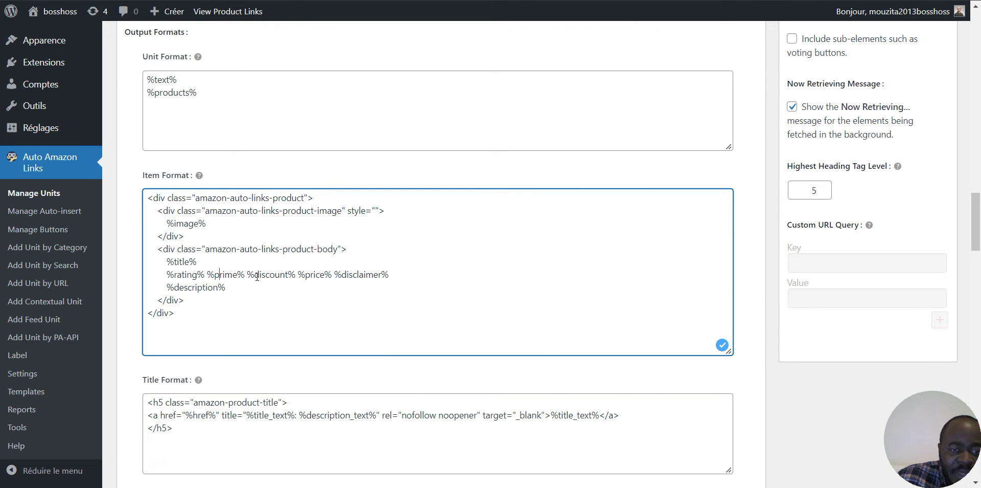
drag(248, 274, 293, 268)
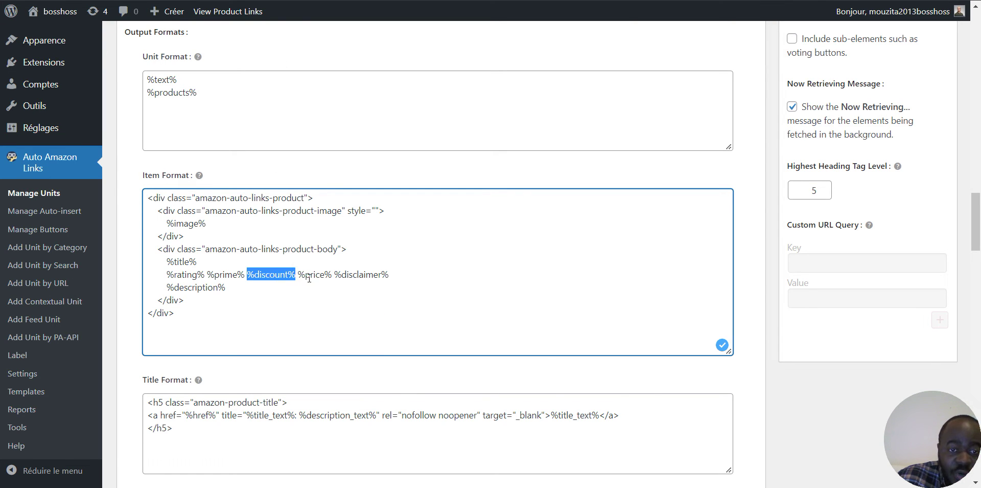
click(346, 275)
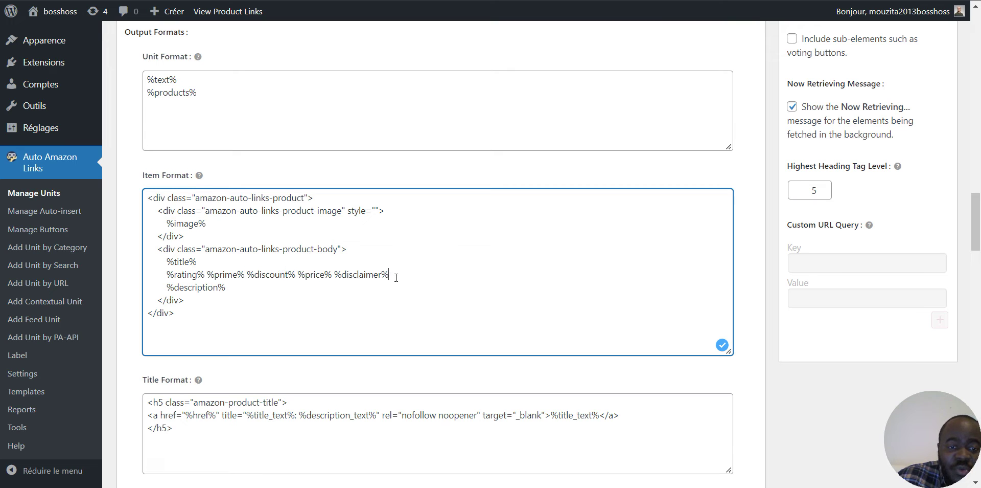
drag(396, 278, 335, 275)
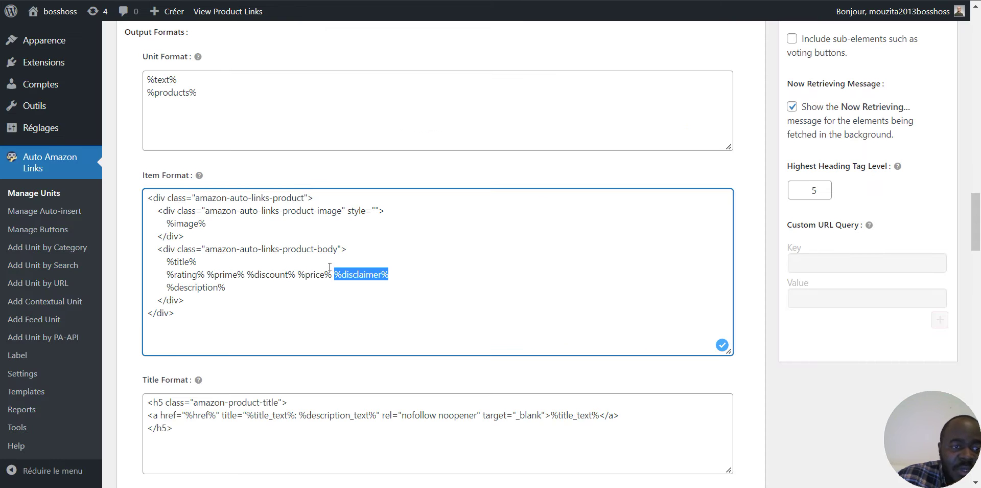
click(254, 275)
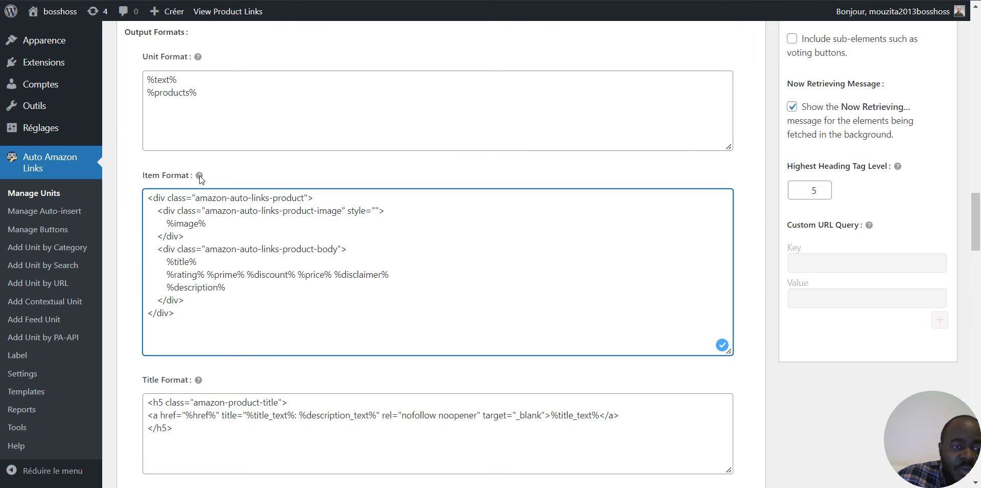
Copy the %button% placeholder from the Item Format help and add it on a new line below %description%.
mouse_move(199, 176)
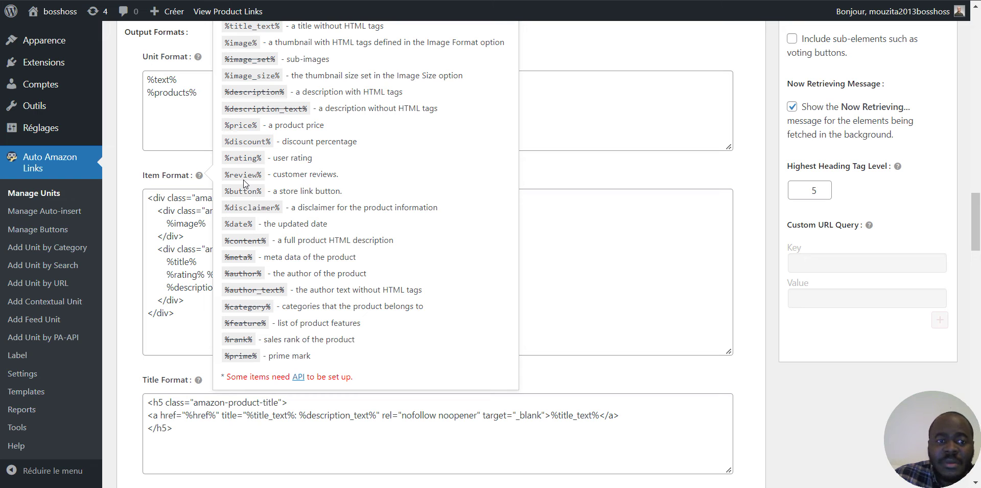
drag(262, 192, 227, 188)
key(ctrl+c)
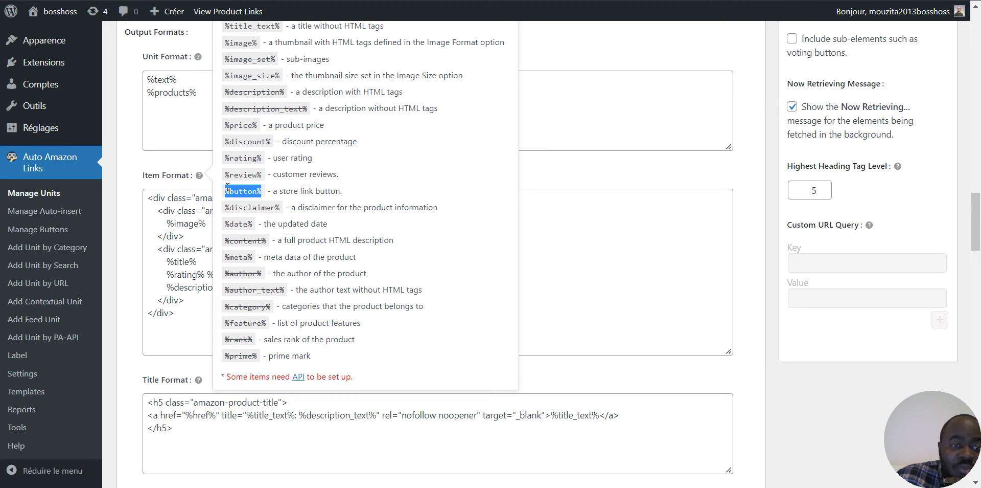
right_click(227, 190)
click(239, 200)
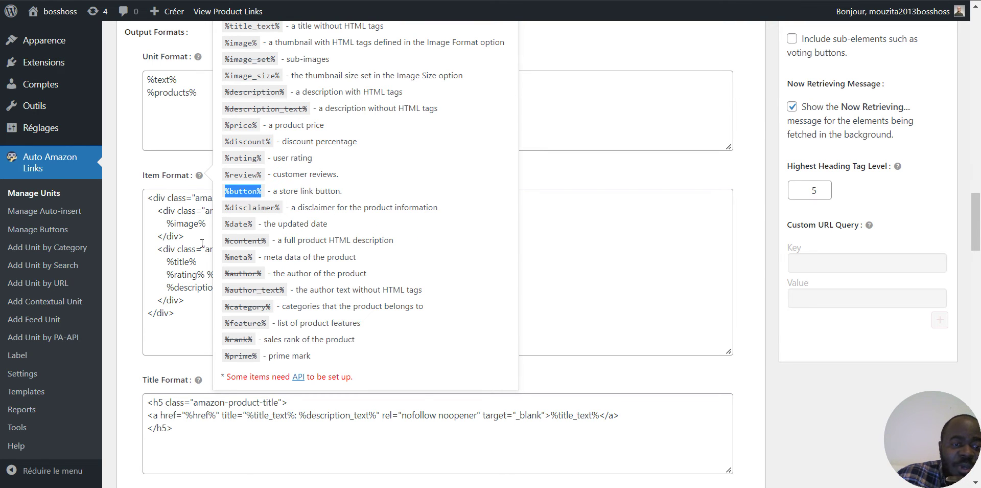
click(202, 249)
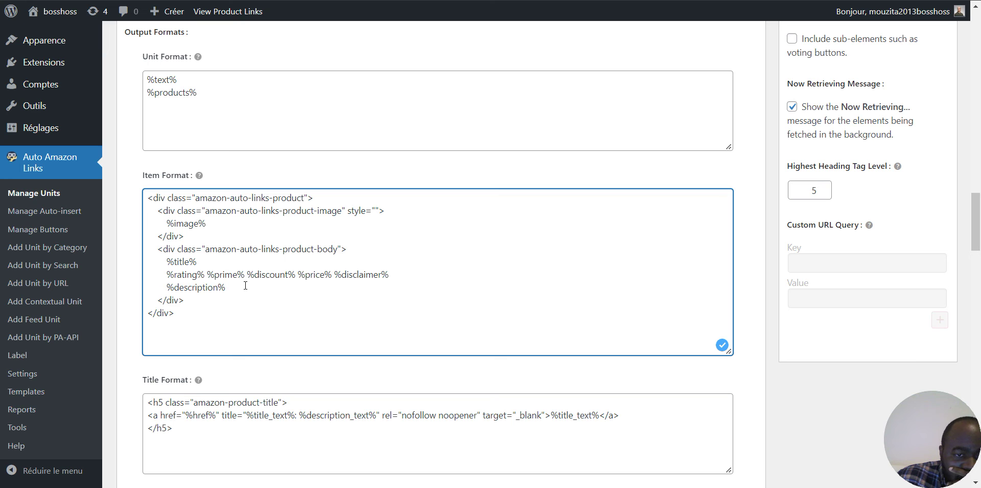
key(Return)
key(ctrl+v)
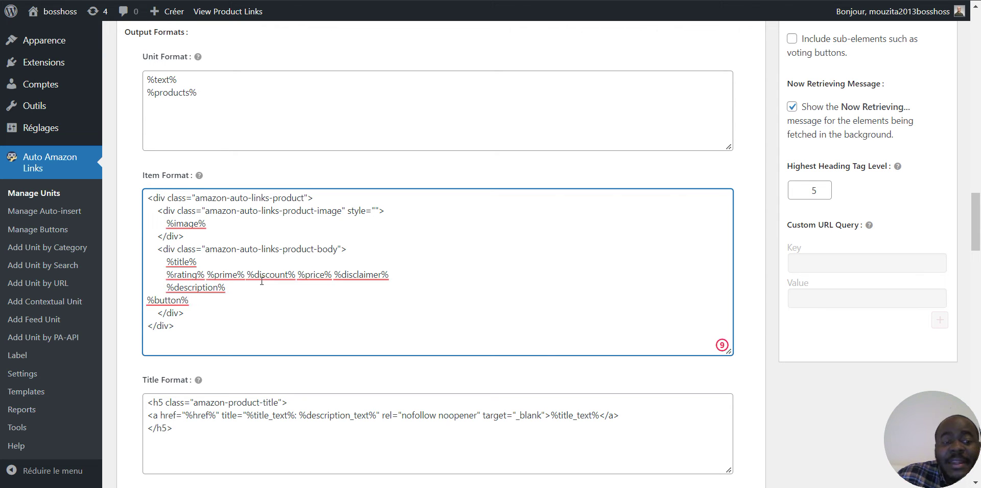
Update the unit and check the store link buttons under the products on its public page.
scroll(746, 153, up, 20)
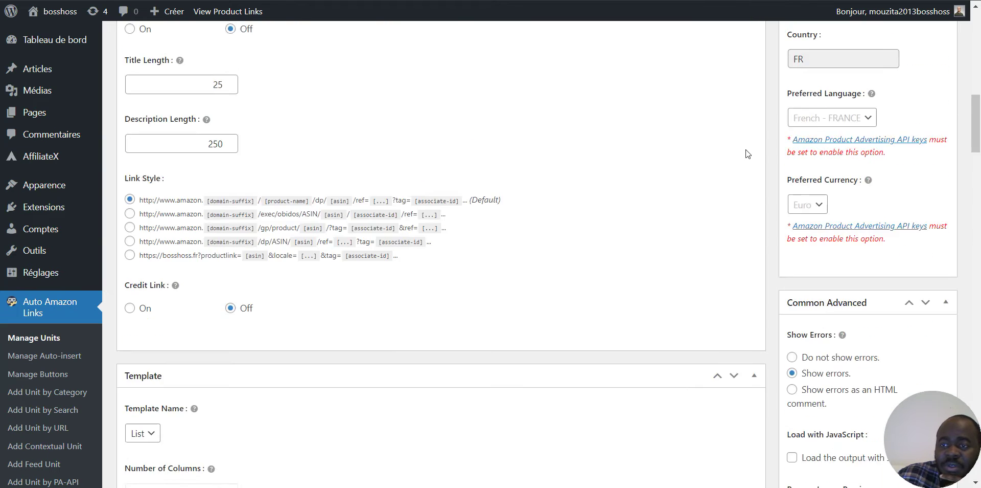
scroll(746, 149, up, 10)
click(919, 260)
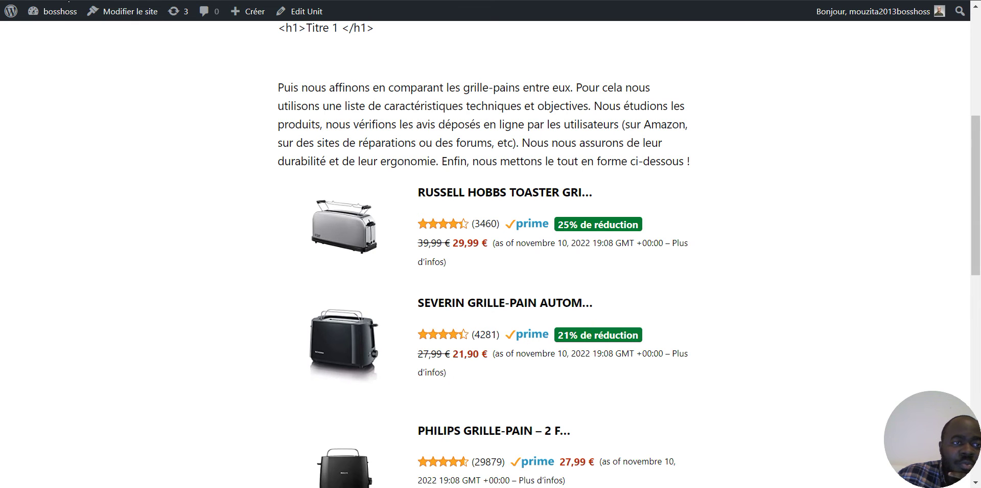
scroll(394, 160, down, 1)
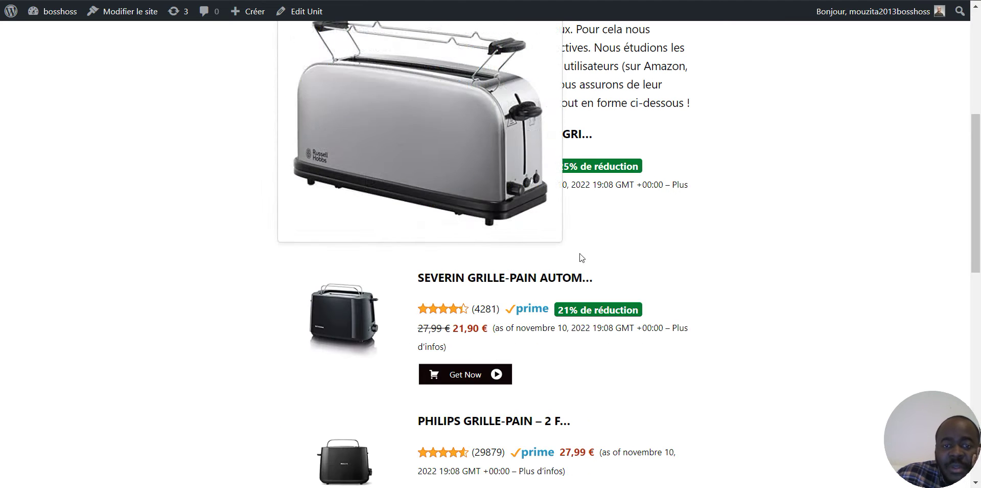
scroll(480, 176, down, 4)
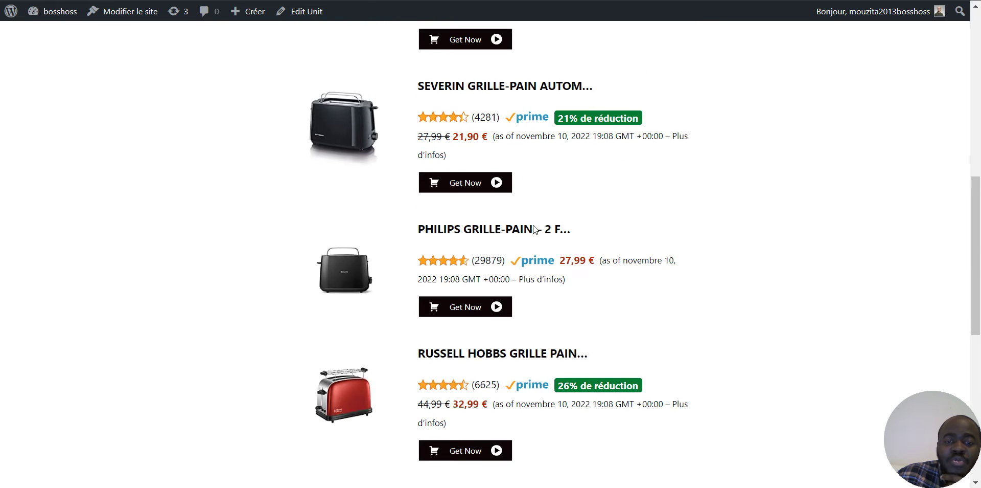
scroll(584, 213, up, 5)
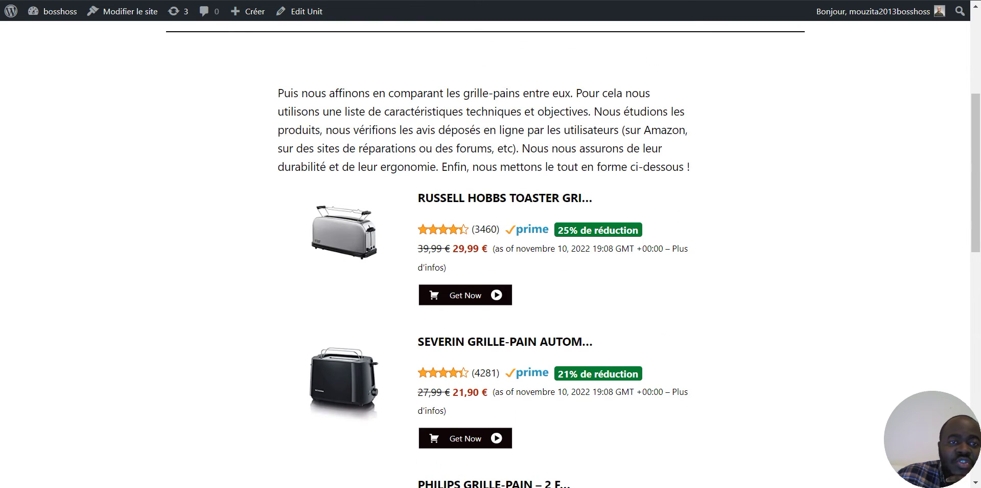
Return to the admin, review the plugin's list of buttons and open the "Flat – Two Icons" button for editing.
click(285, 1)
scroll(244, 213, down, 2)
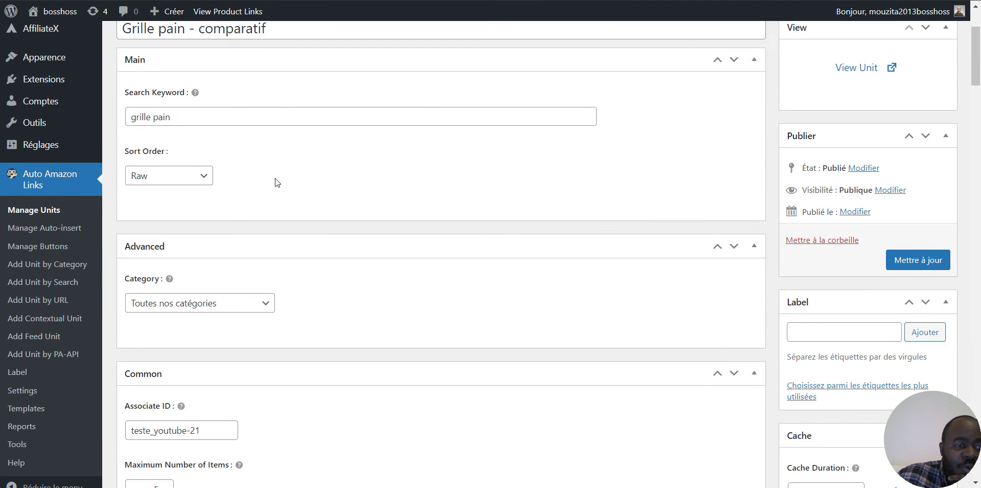
click(25, 250)
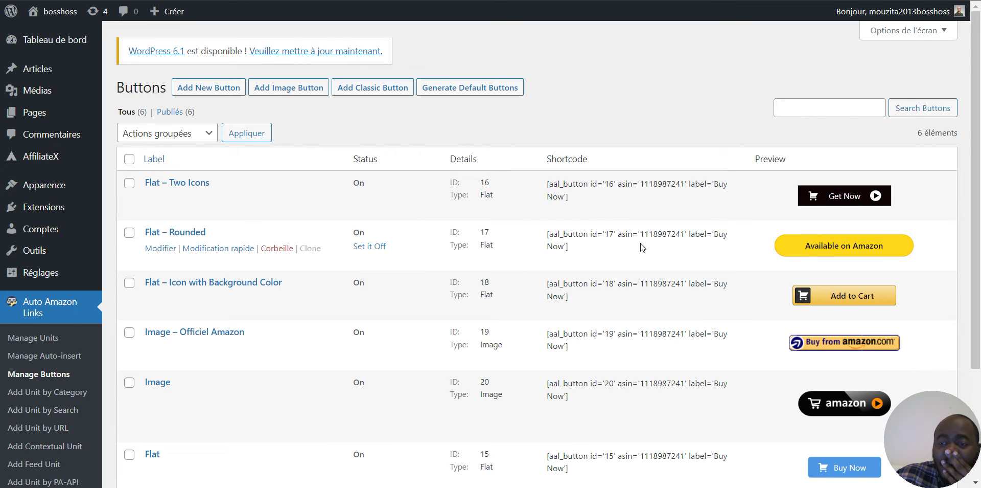
scroll(583, 212, down, 1)
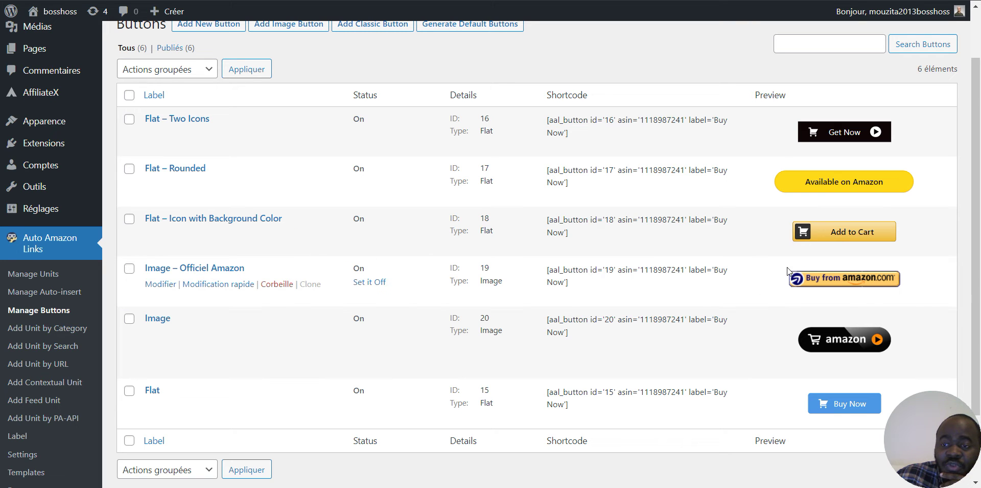
click(161, 138)
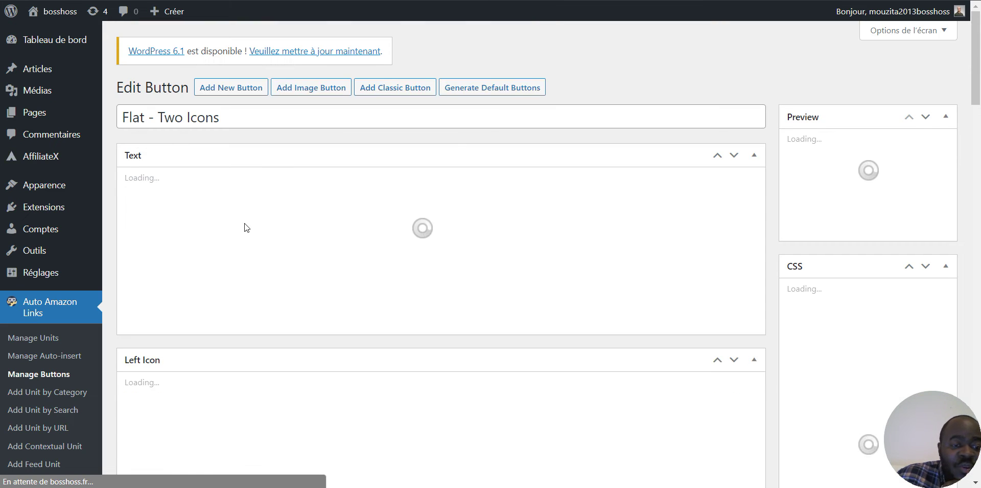
Set the button's label to "Voir l'offre sur amazon.fr".
scroll(244, 230, down, 2)
scroll(255, 230, up, 1)
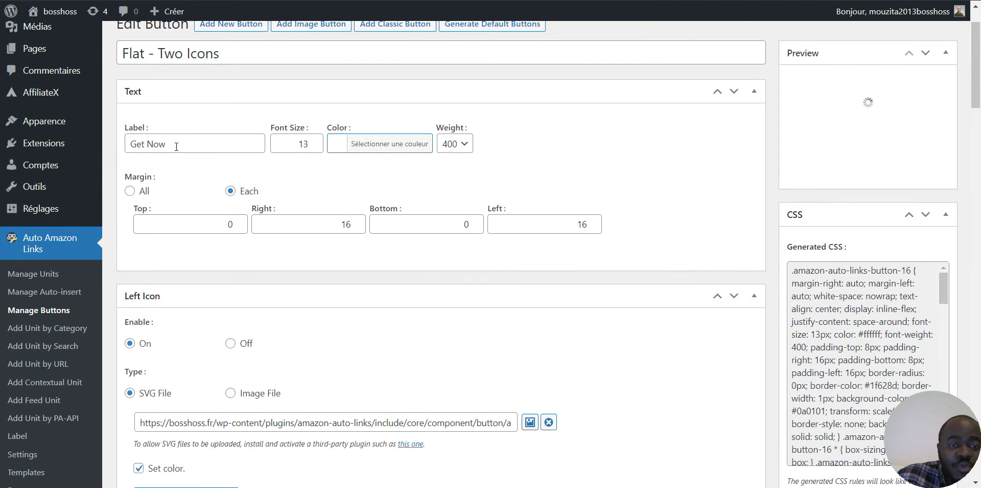
drag(176, 146, 111, 136)
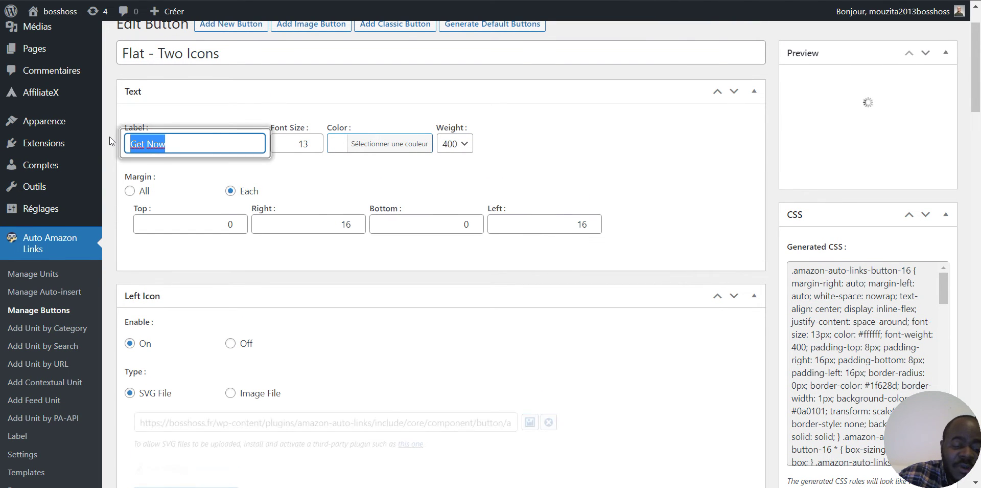
text(Voir l'offre sur amazon.fr)
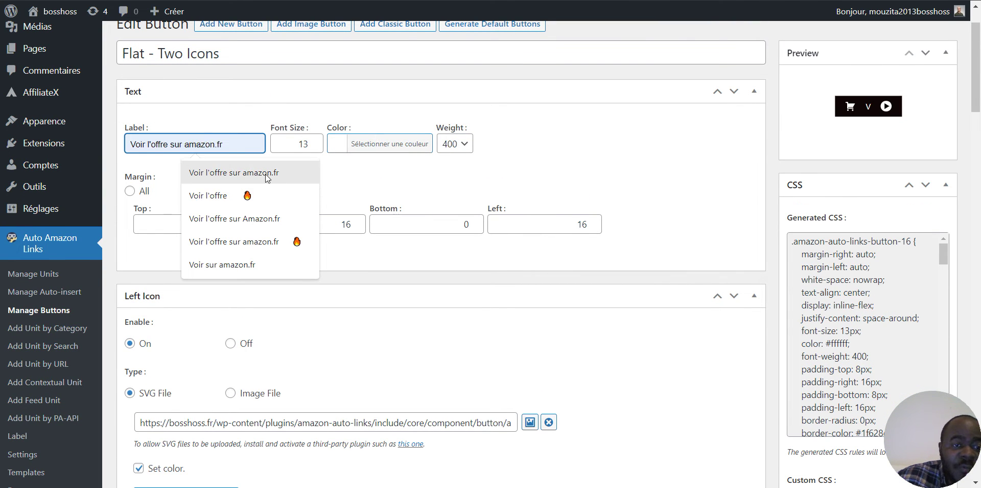
click(266, 175)
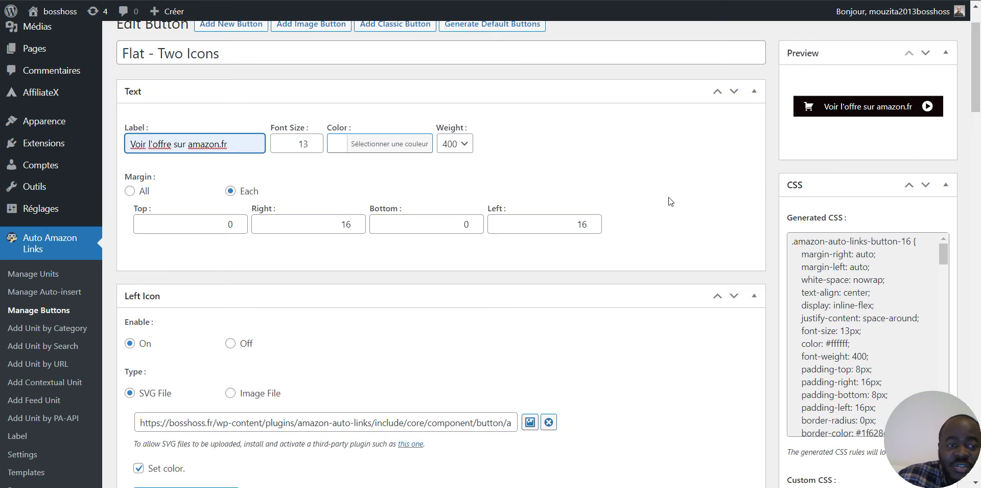
Look over the button's left icon settings and update the button to save its new label.
scroll(615, 289, down, 1)
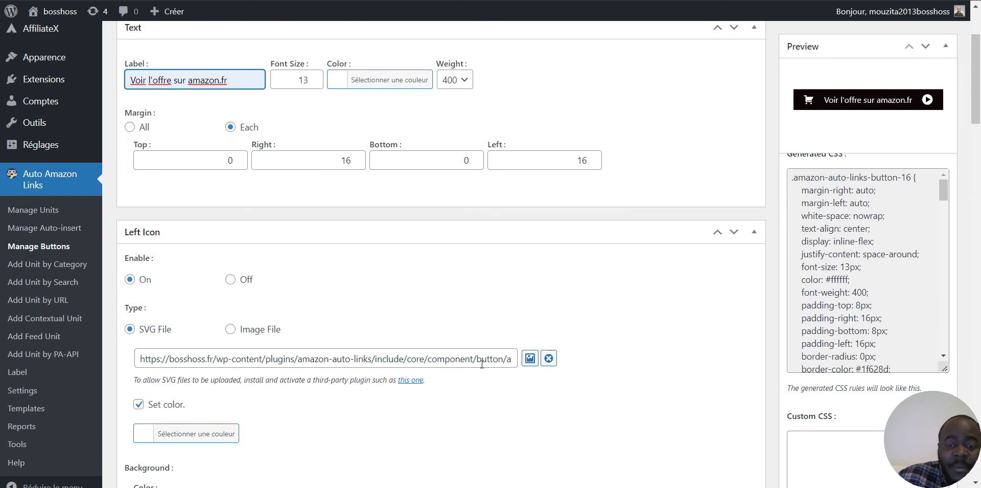
click(467, 363)
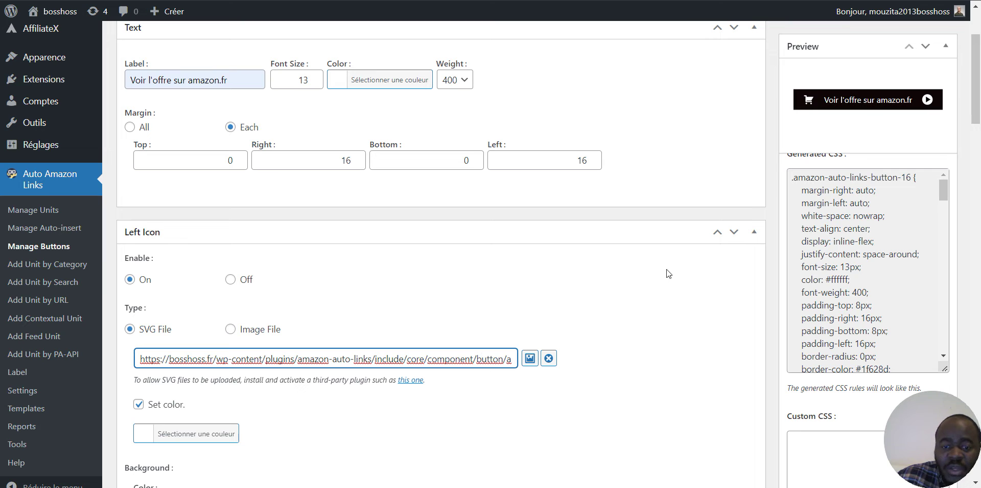
scroll(674, 270, down, 12)
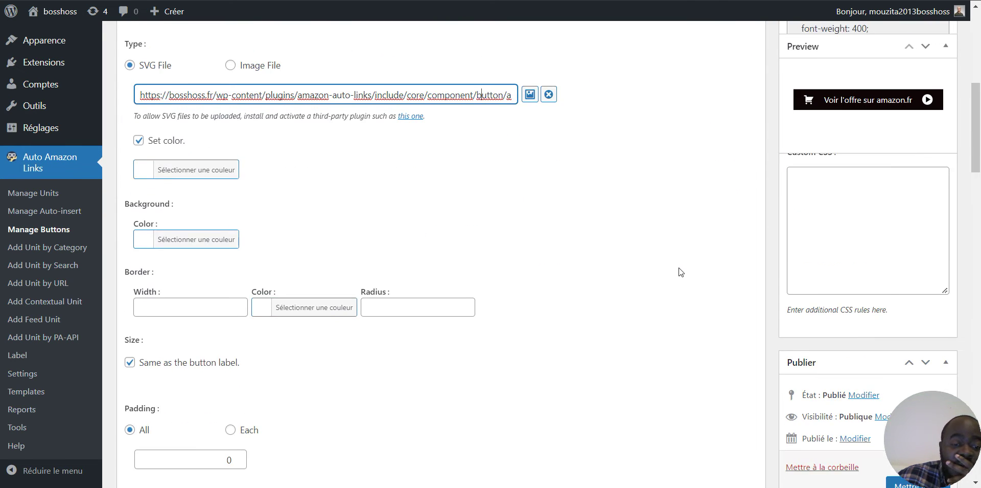
scroll(672, 272, up, 8)
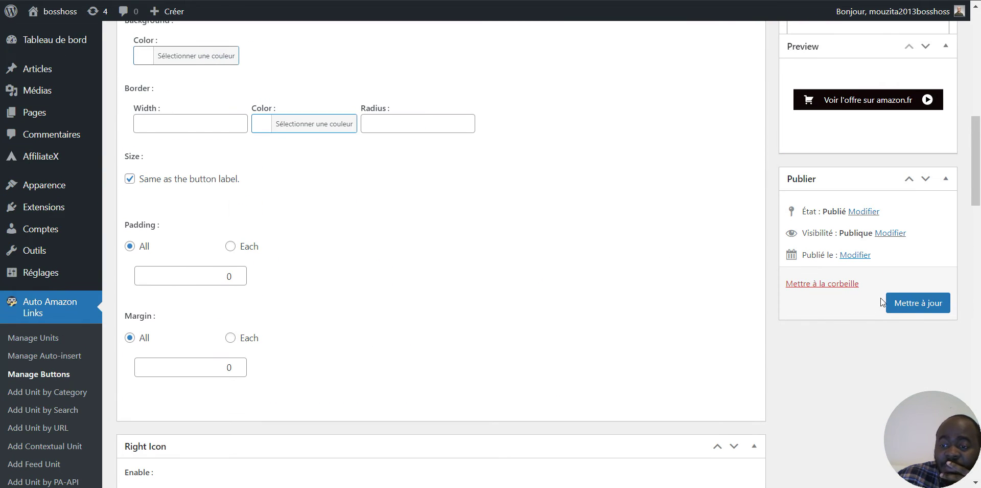
click(901, 302)
Reload the unit's public page and check the button label under each toaster.
key(ctrl+Tab)
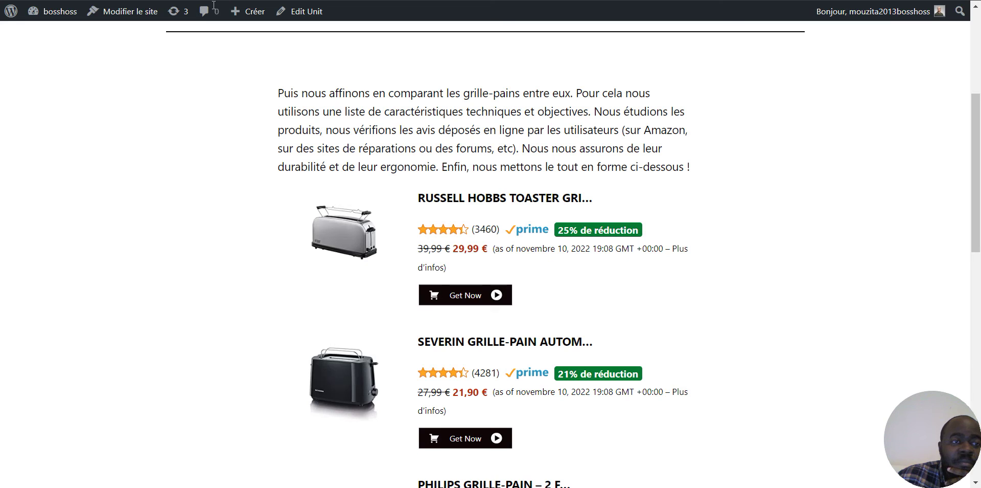
click(53, 4)
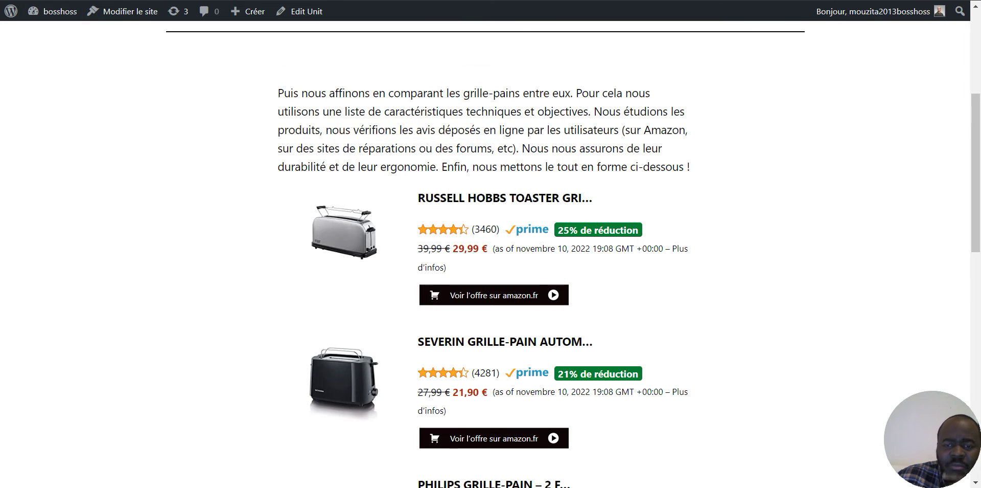
scroll(782, 305, down, 10)
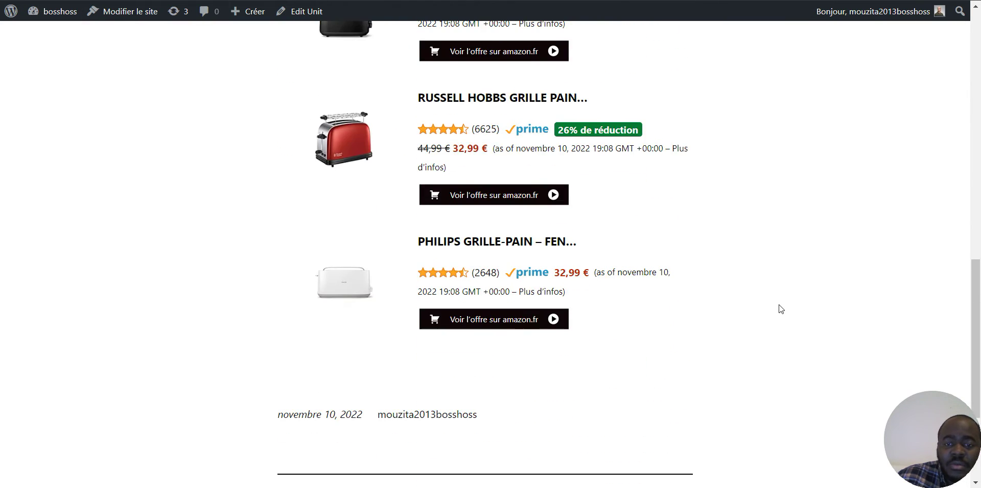
scroll(780, 306, up, 7)
scroll(778, 304, up, 5)
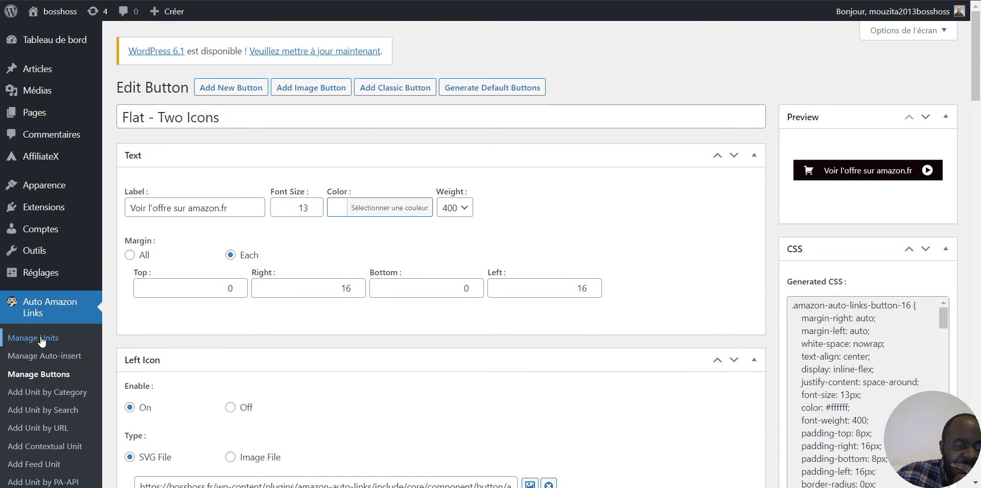
scroll(76, 332, down, 3)
scroll(84, 234, down, 3)
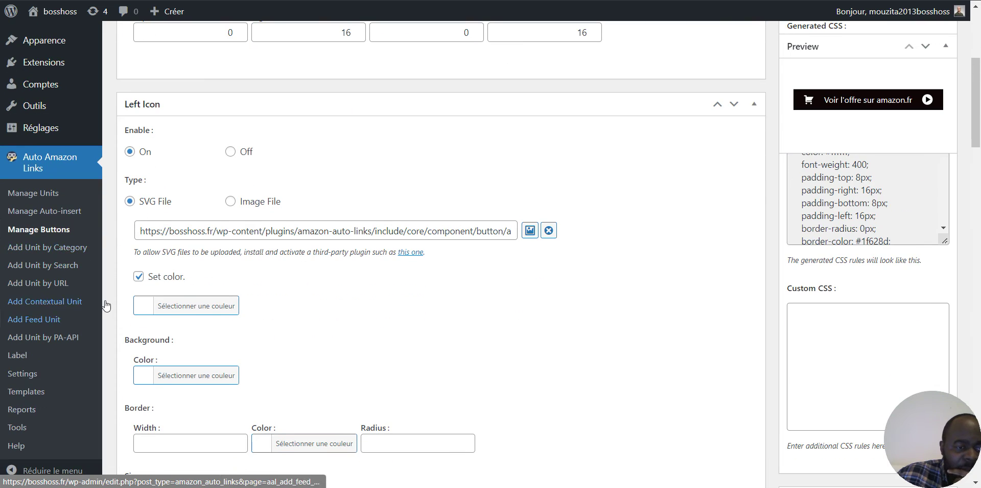
Open the default unit options in the Auto Amazon Links settings and go to the output formats.
click(21, 375)
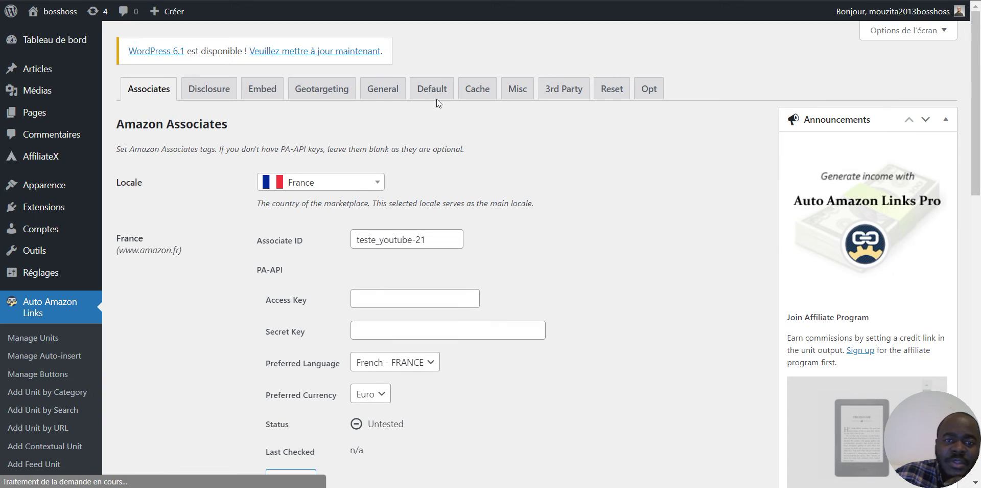
click(419, 102)
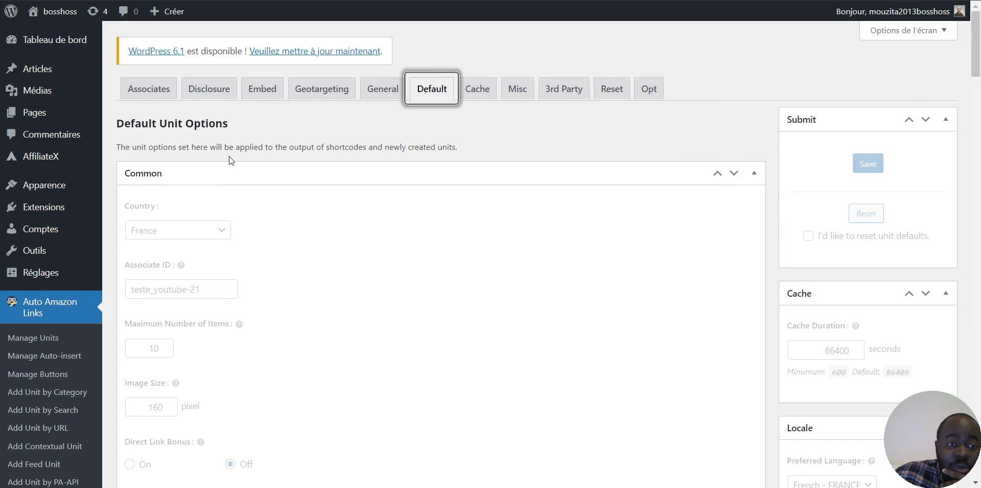
scroll(284, 266, down, 3)
scroll(284, 266, down, 10)
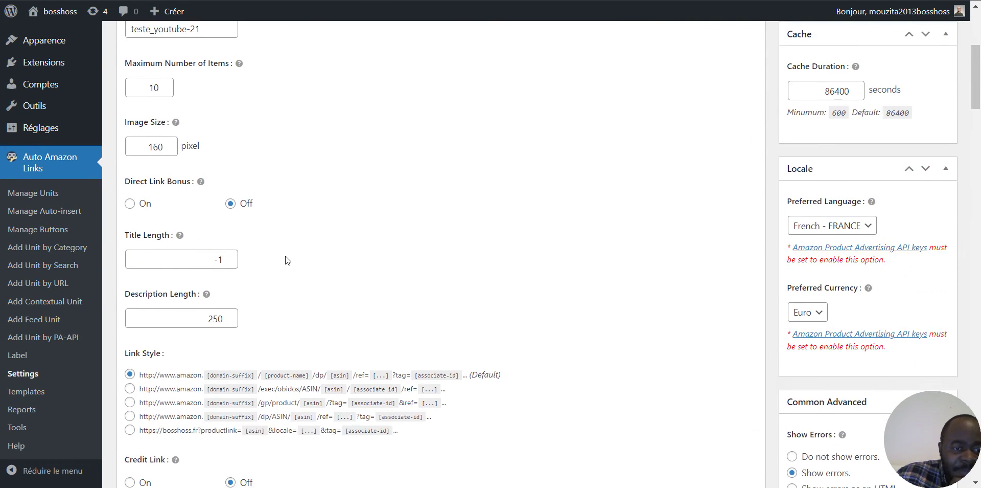
scroll(284, 260, down, 13)
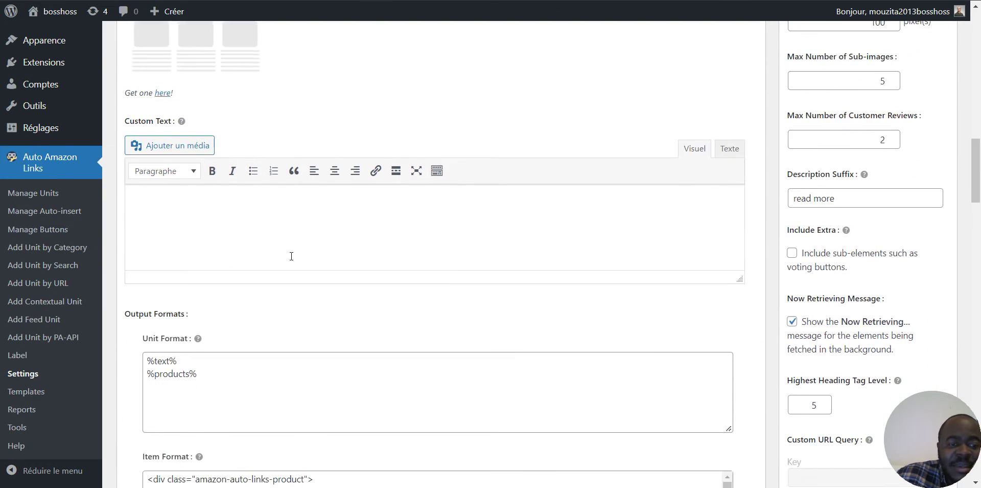
drag(728, 306, 722, 352)
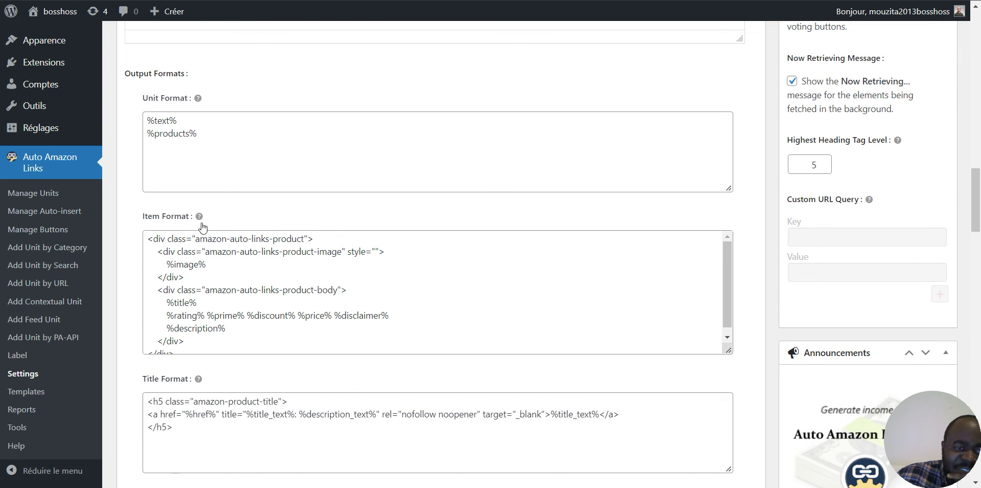
Add the %button% variable on its own line below %description% in the default Item Format.
mouse_move(200, 219)
drag(262, 234, 226, 236)
key(ctrl+c)
click(184, 341)
click(232, 330)
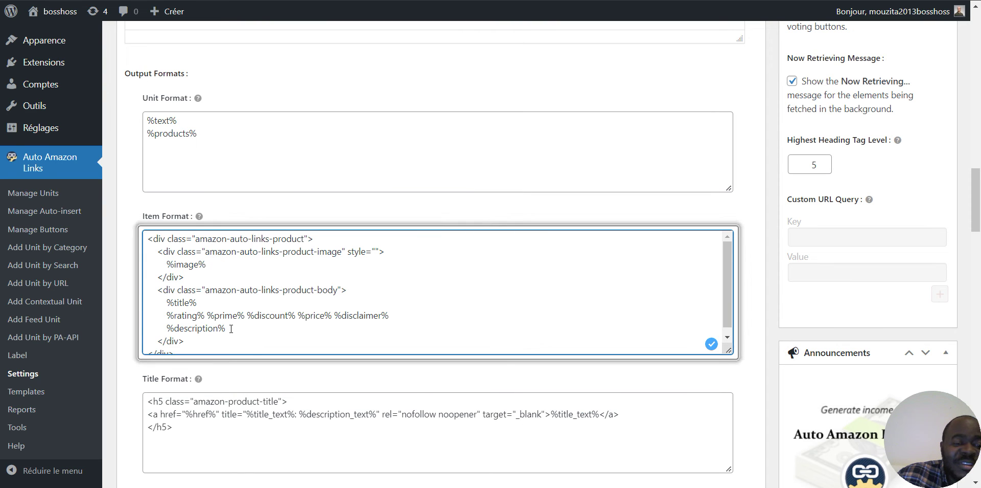
key(Return)
key(ctrl+v)
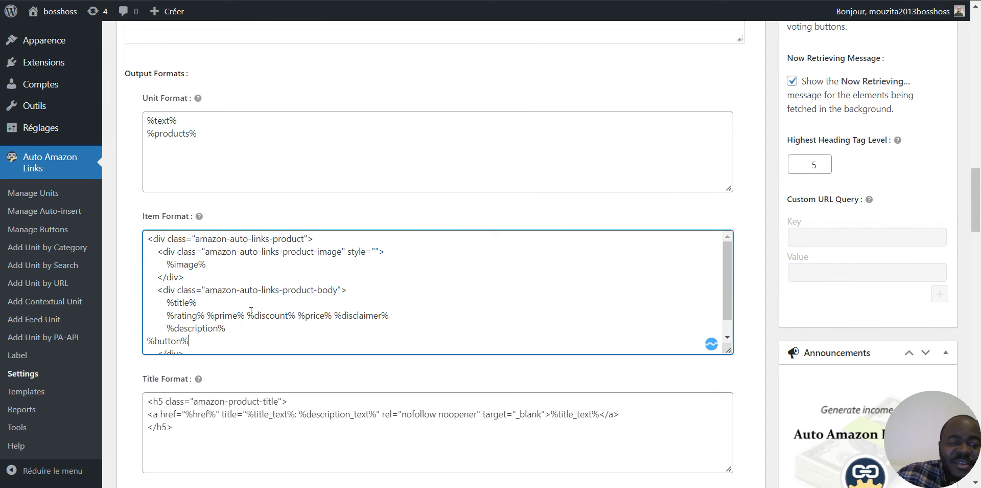
scroll(241, 329, down, 1)
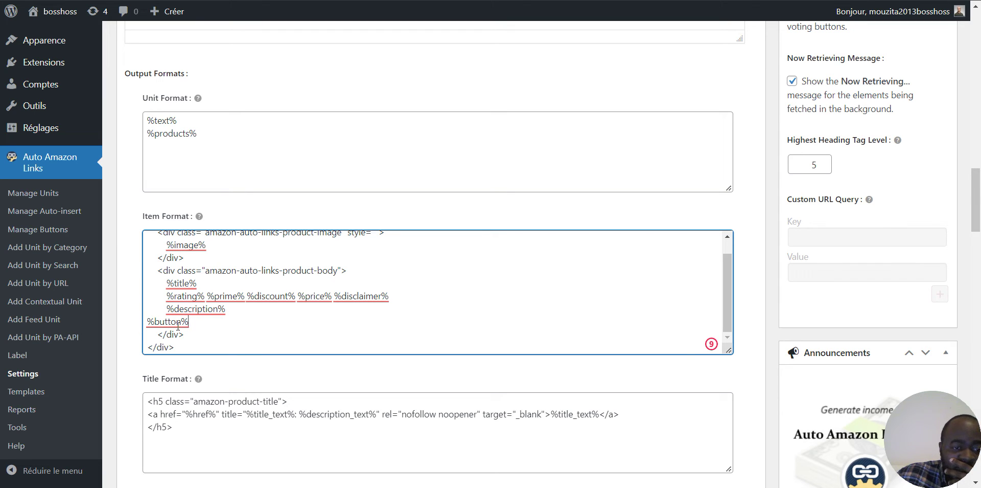
Choose "Flat – Rounded" as the default button for new units.
scroll(237, 315, down, 7)
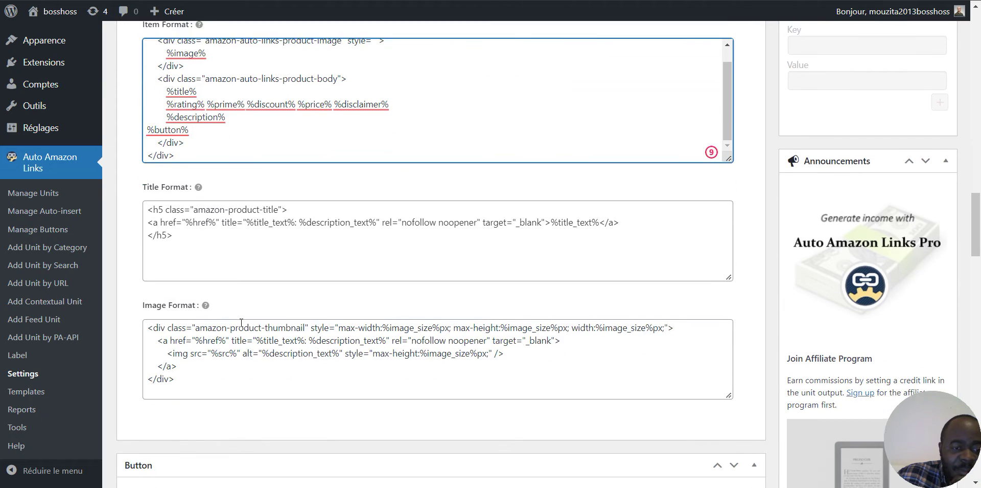
scroll(241, 327, down, 3)
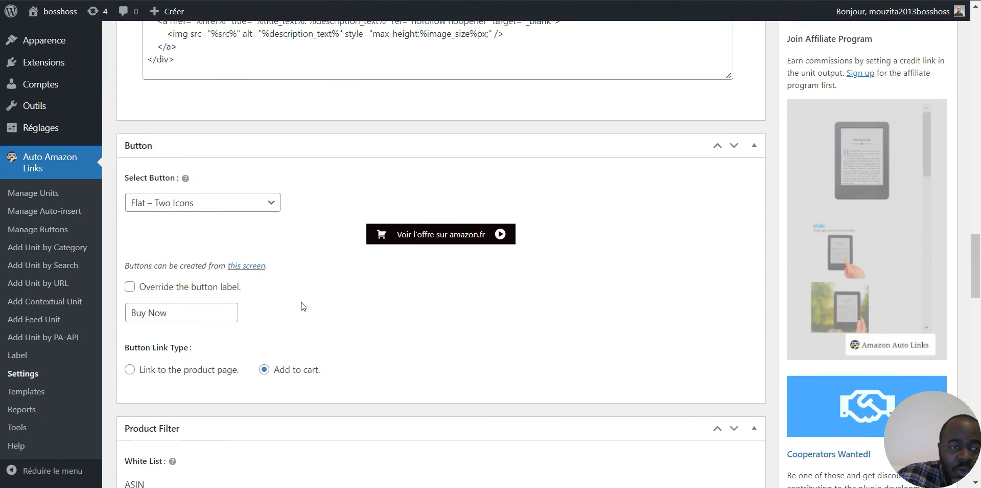
click(217, 205)
click(210, 232)
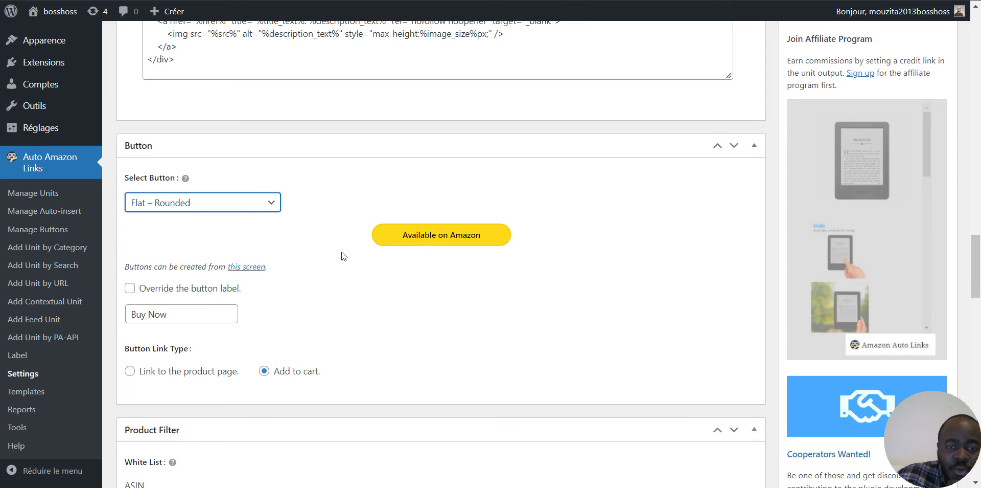
Override the default button label with "Voir sur amazon.fr" and set the button link type to the product page.
triple_click(178, 315)
text(fffff)
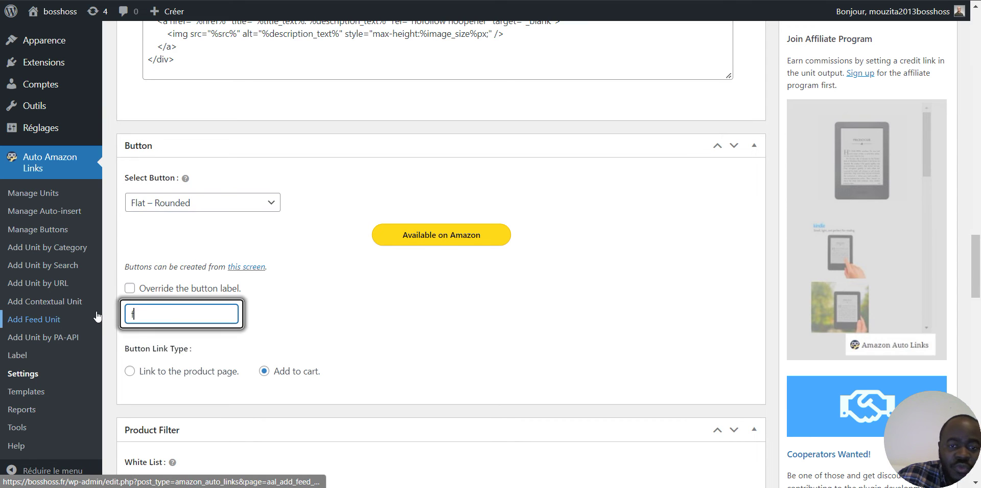
click(131, 291)
double_click(162, 316)
key(BackSpace)
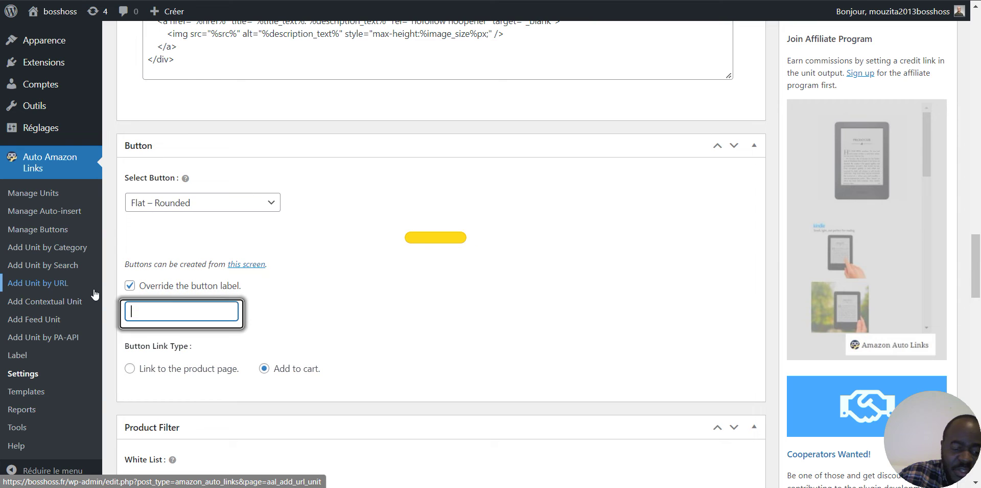
text(Voir )
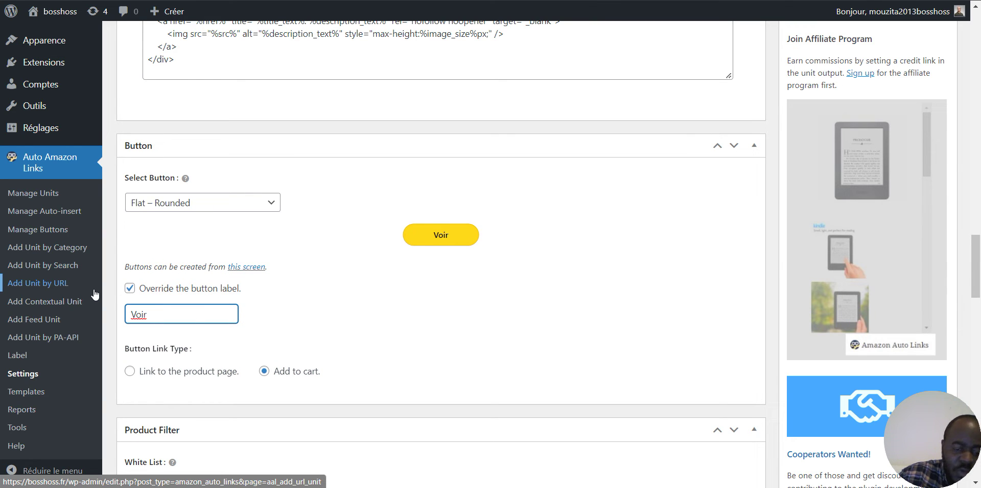
text(sur ama)
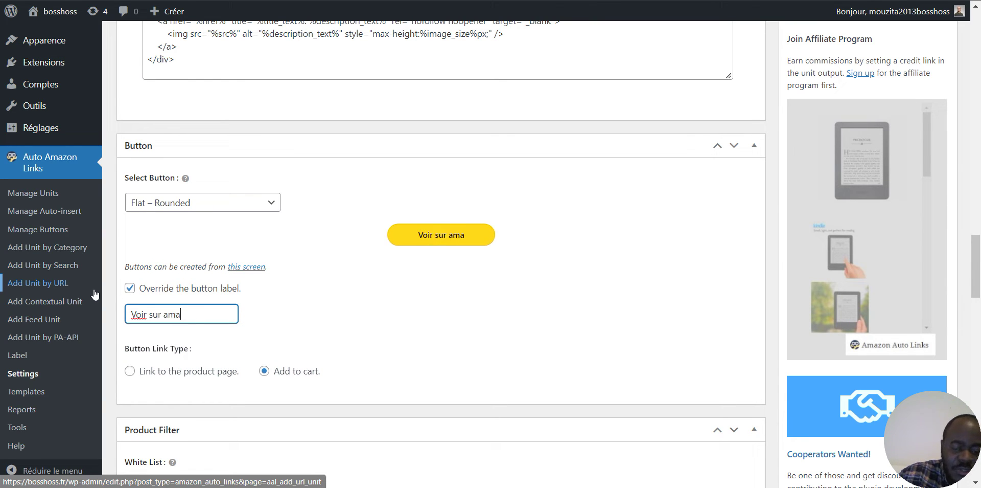
text(zon.fr)
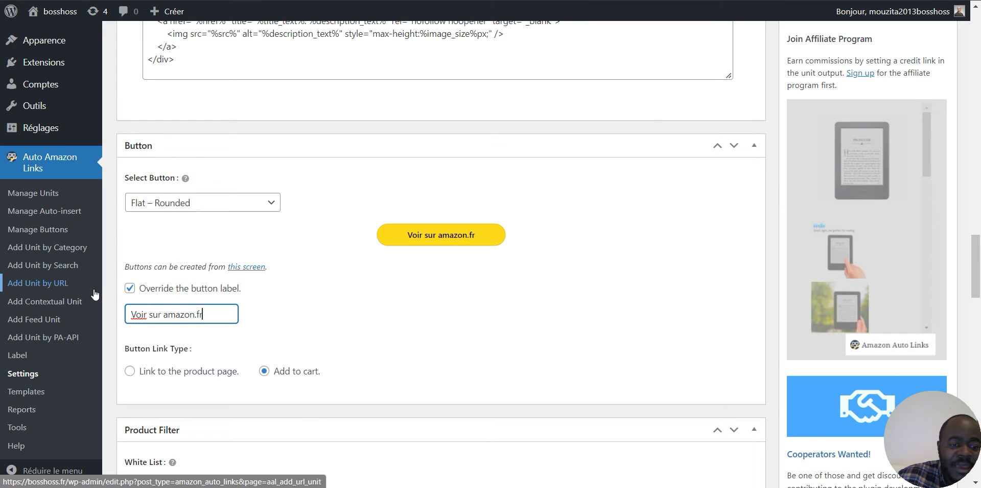
click(346, 312)
scroll(326, 312, down, 1)
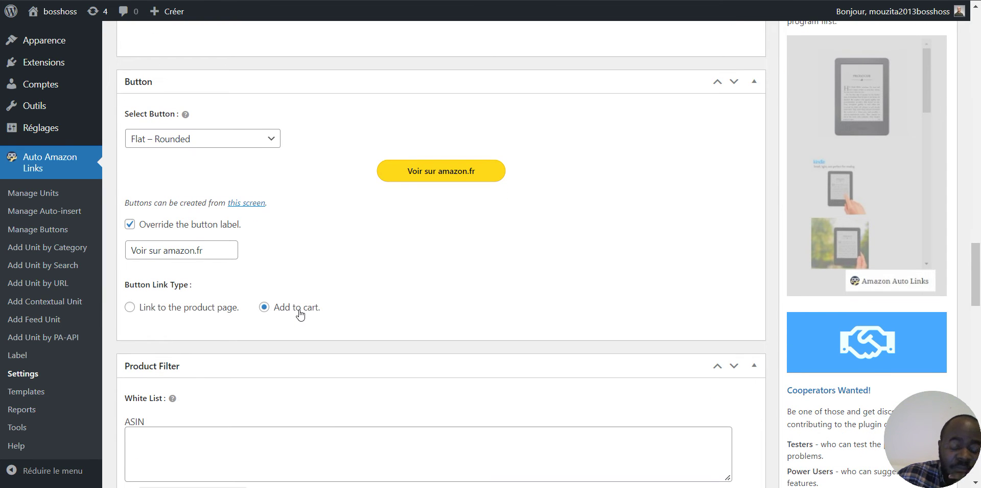
click(130, 308)
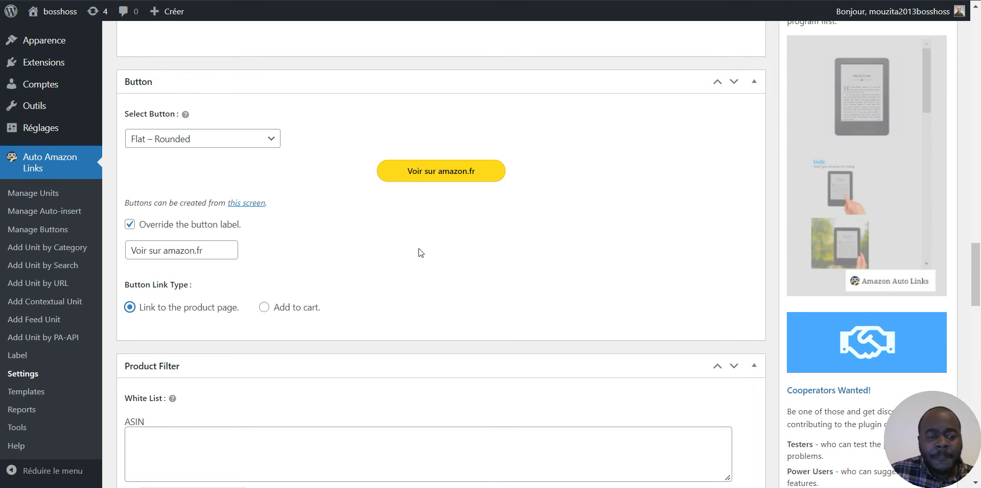
Look over the product filter settings, output formats and template choices among the default unit options.
scroll(418, 248, up, 10)
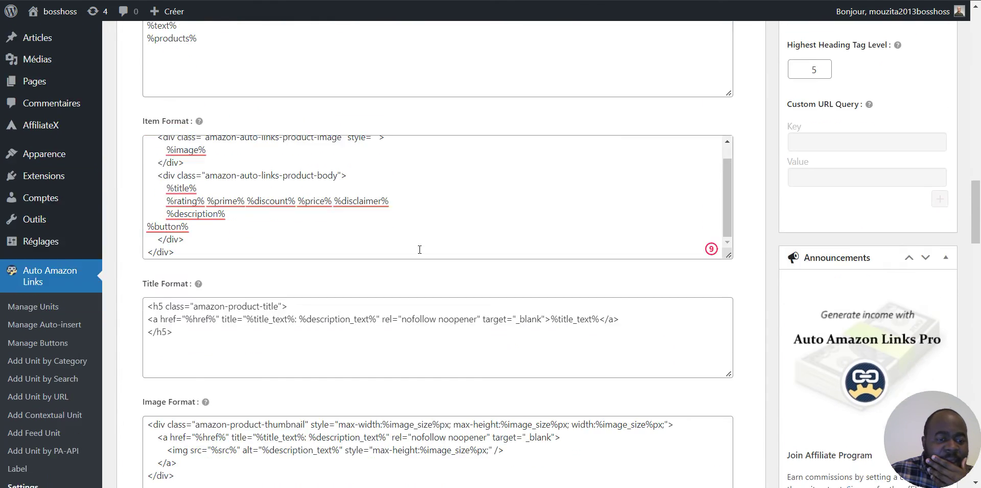
scroll(420, 249, down, 12)
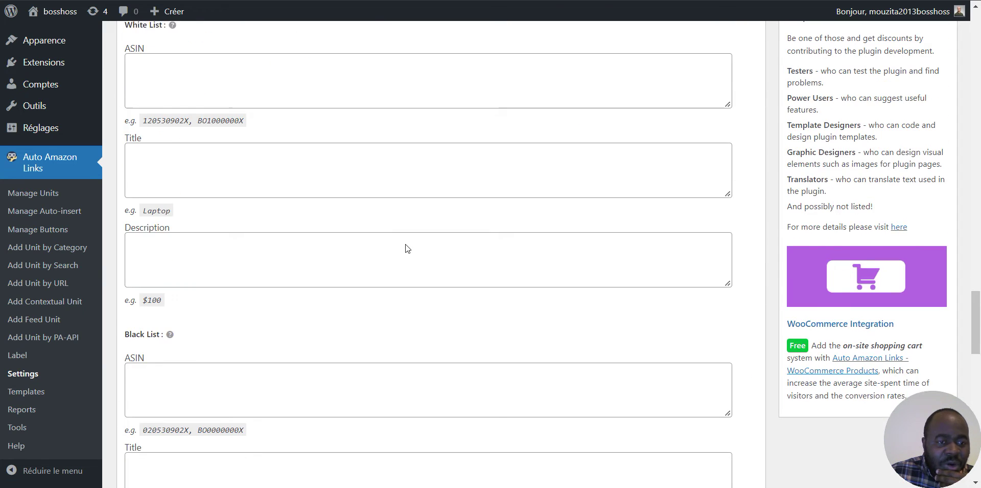
scroll(405, 244, down, 5)
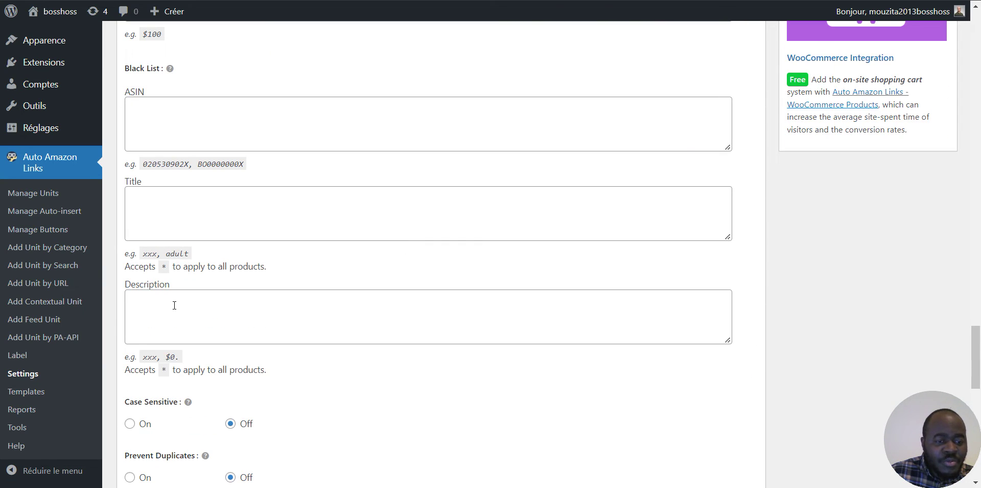
scroll(289, 274, down, 10)
scroll(329, 254, down, 3)
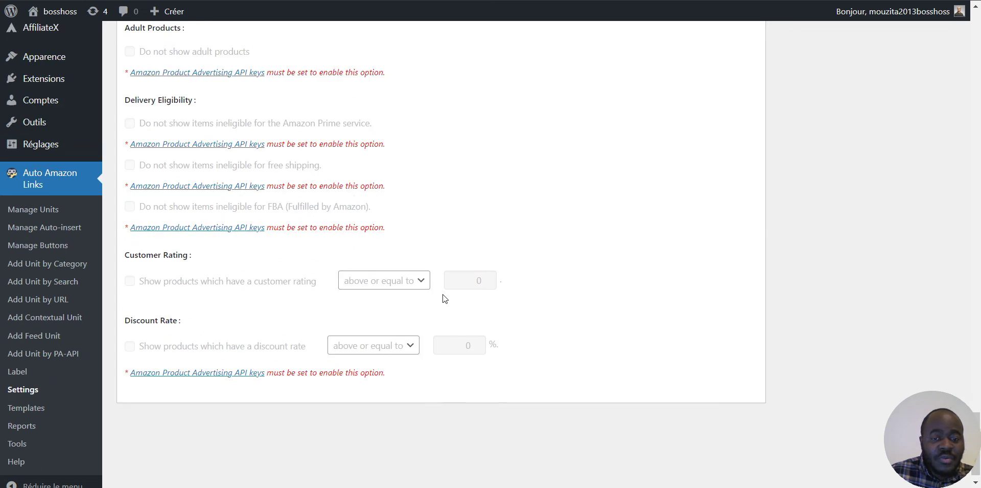
scroll(440, 299, up, 18)
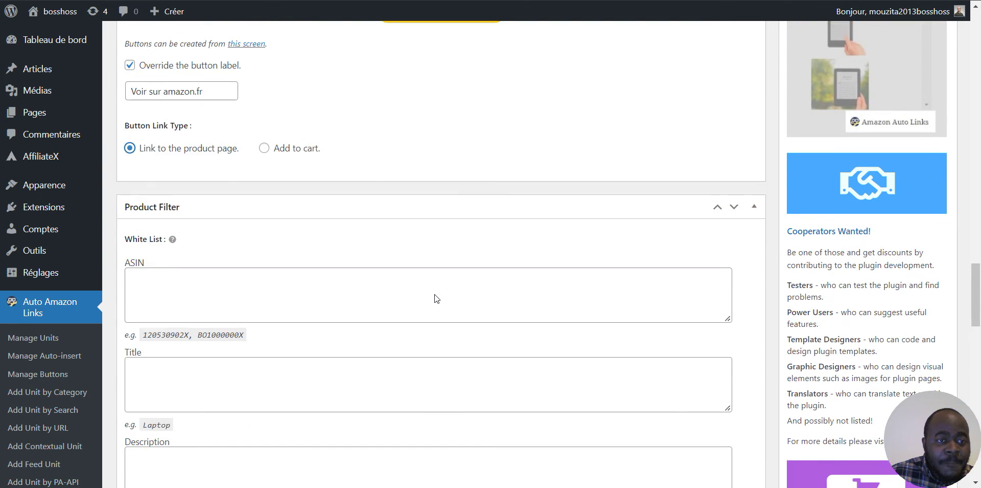
scroll(436, 298, up, 3)
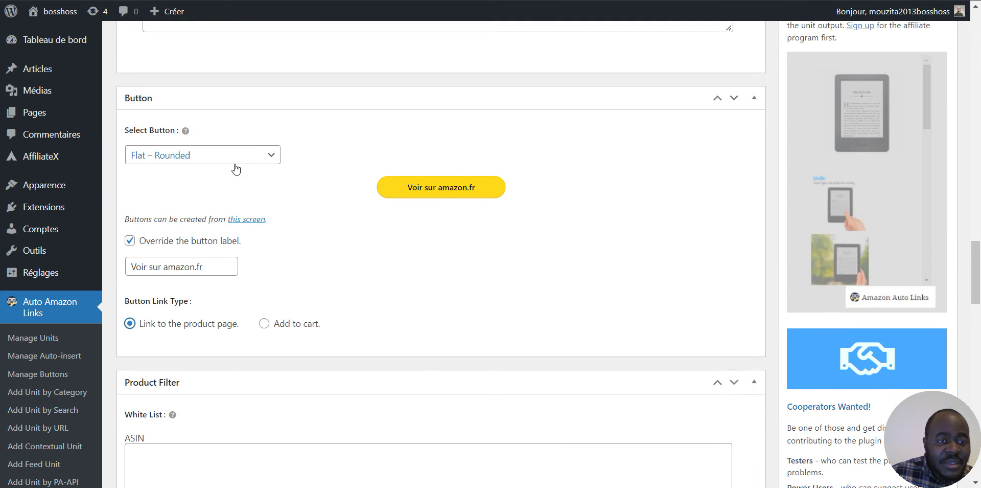
scroll(276, 200, up, 9)
scroll(276, 199, up, 10)
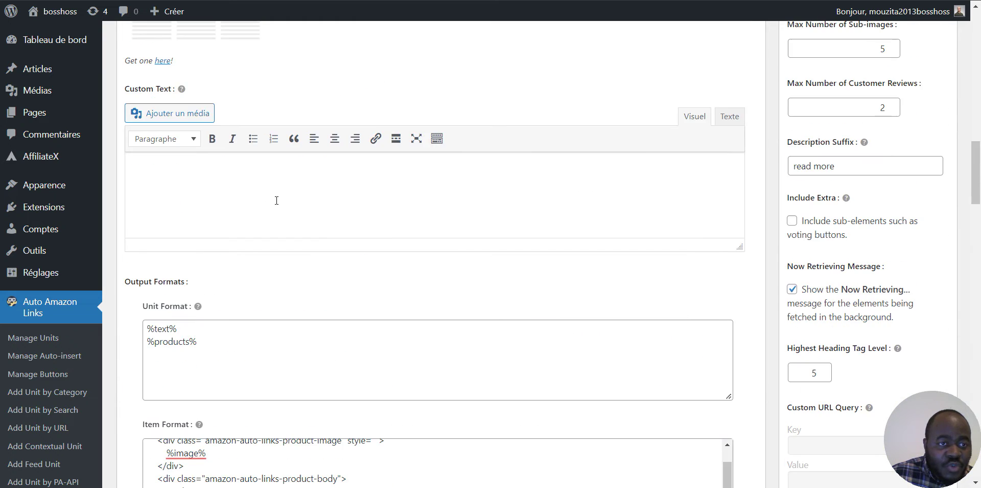
scroll(233, 219, down, 1)
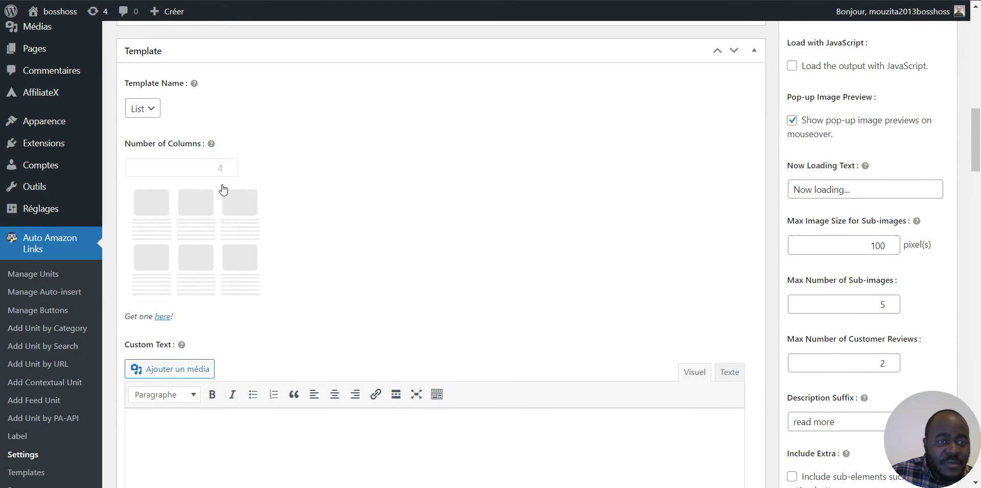
click(141, 110)
click(142, 114)
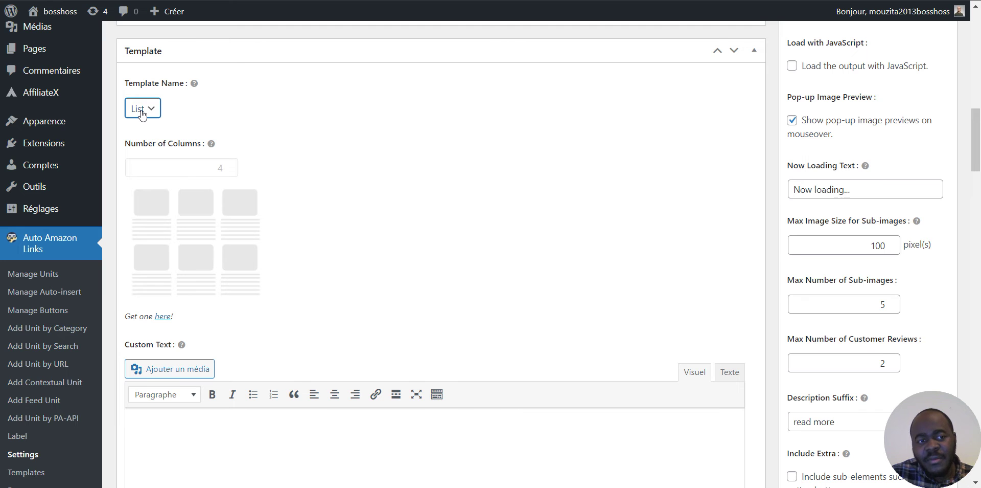
Save the changed default unit options.
scroll(302, 213, up, 5)
scroll(307, 217, up, 7)
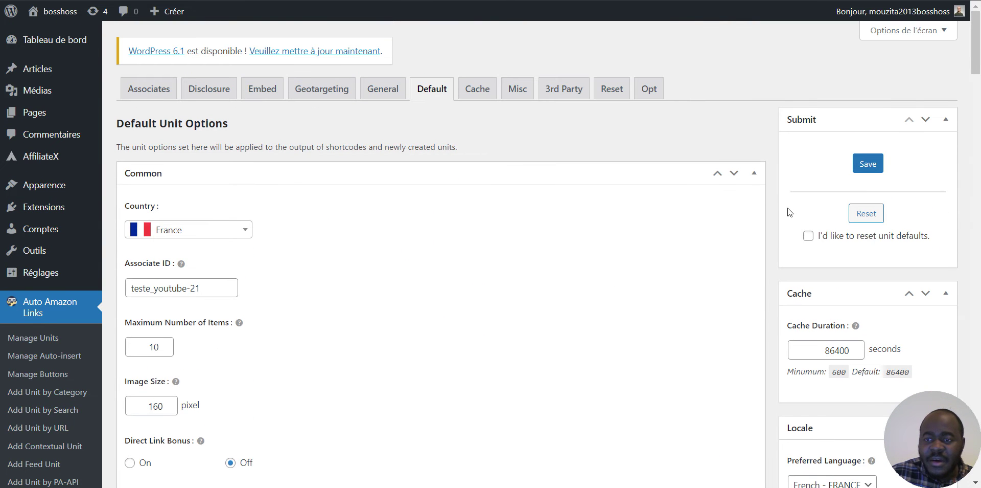
click(867, 163)
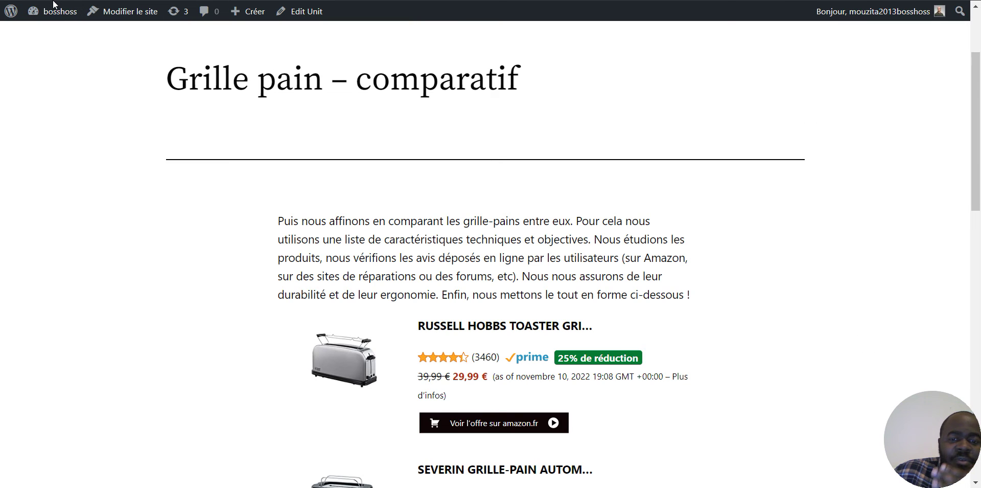
Review the public toaster comparison page with its intro text, product details and store buttons.
scroll(460, 340, down, 3)
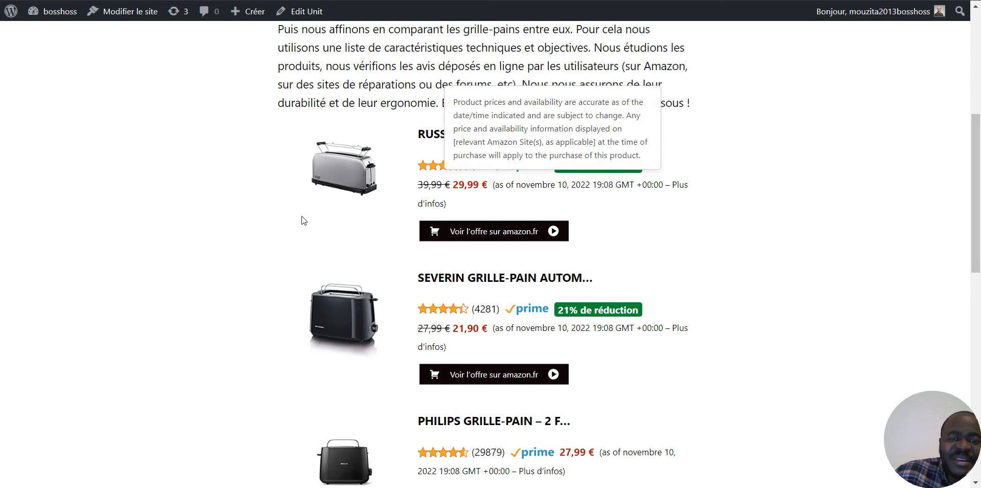
scroll(301, 216, down, 4)
scroll(256, 221, up, 5)
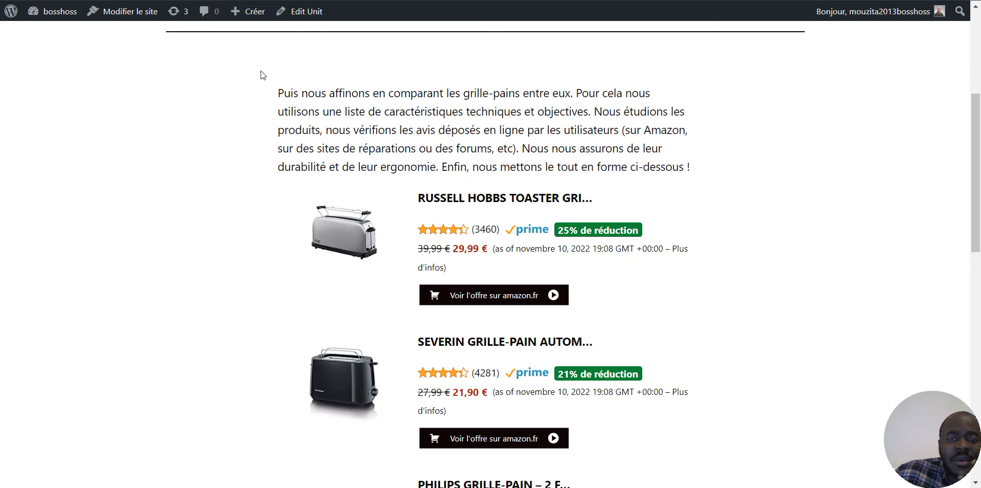
scroll(649, 335, down, 2)
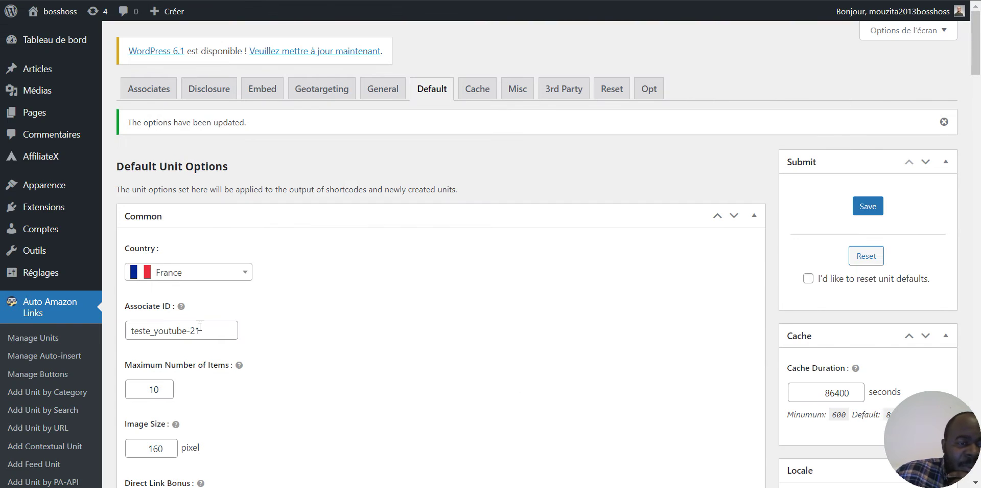
Open the plugin's list of units and select the "Grille pain – comparatif" shortcode [amazon_auto_links id="25"].
scroll(200, 327, down, 2)
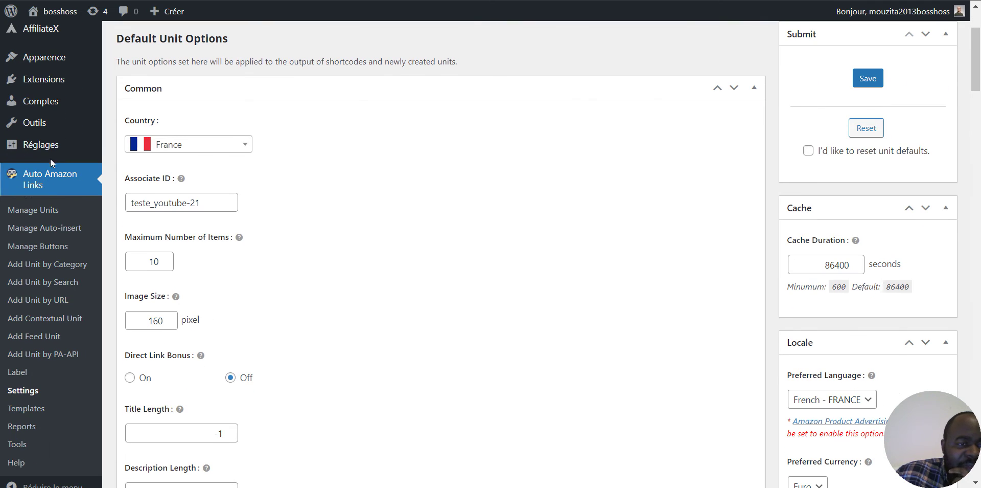
click(31, 183)
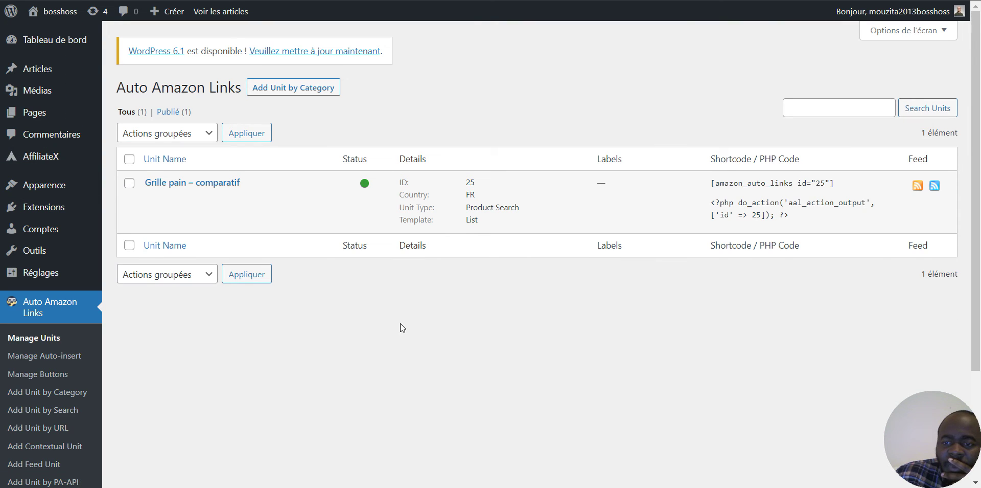
drag(713, 184, 839, 181)
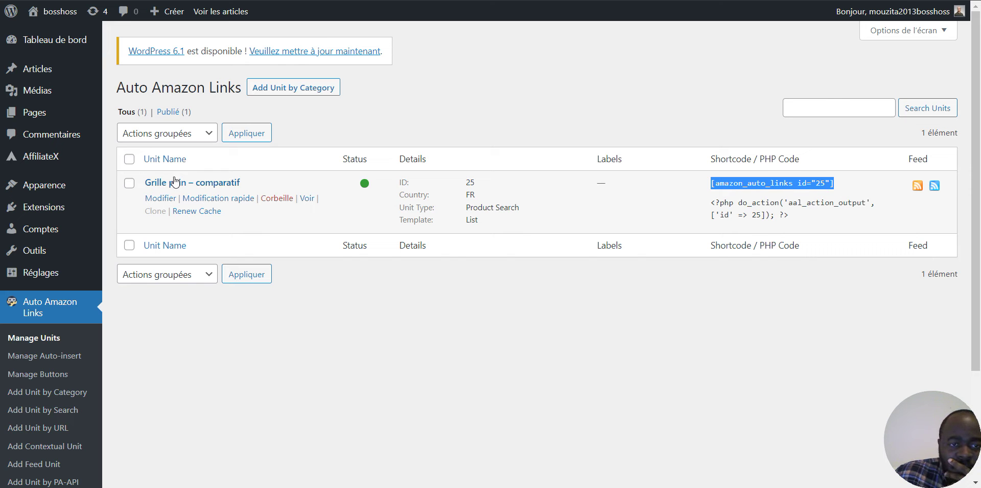
Copy the shortcode [amazon_auto_links id="25"] of the "Grille pain – comparatif" unit and glance at the unit's public page.
right_click(784, 188)
click(779, 197)
click(459, 1)
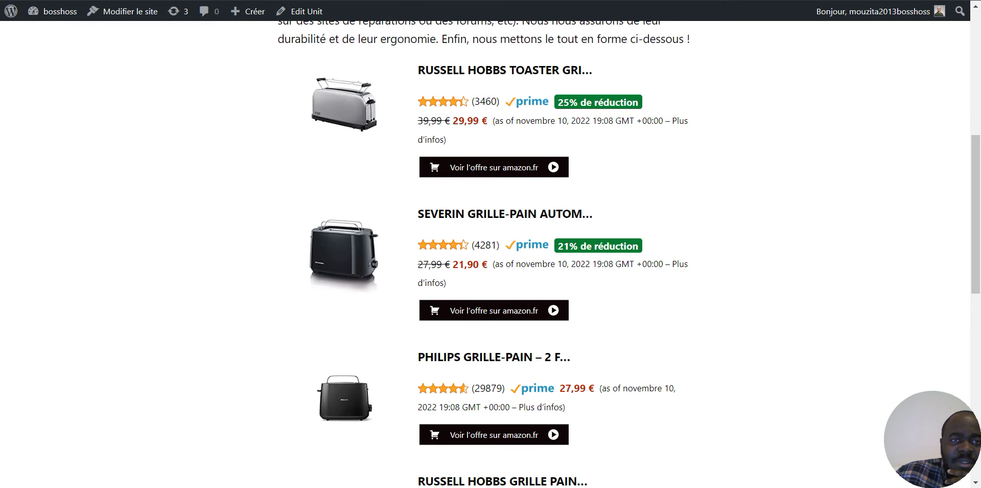
click(285, 0)
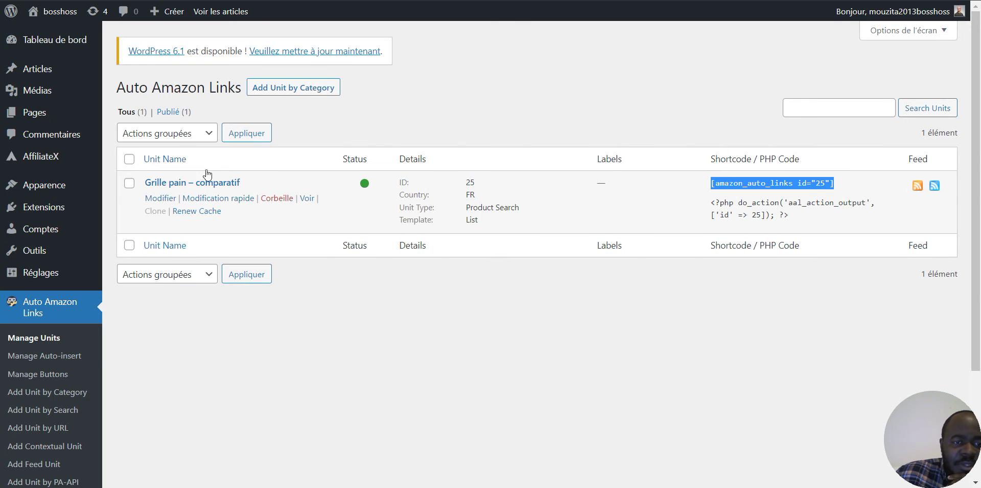
Delete all of the custom text from the "Grille pain – comparatif" unit's template settings and update the unit.
click(197, 183)
scroll(342, 217, down, 15)
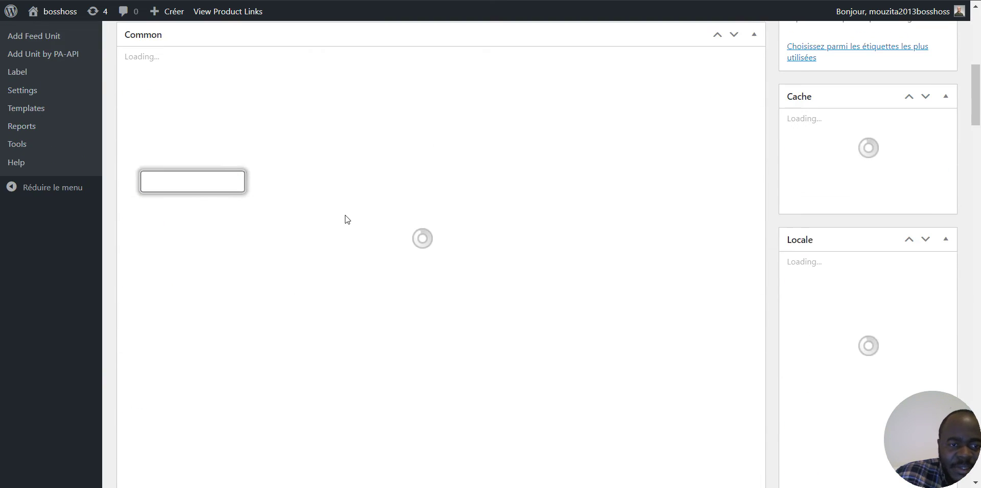
scroll(340, 221, down, 12)
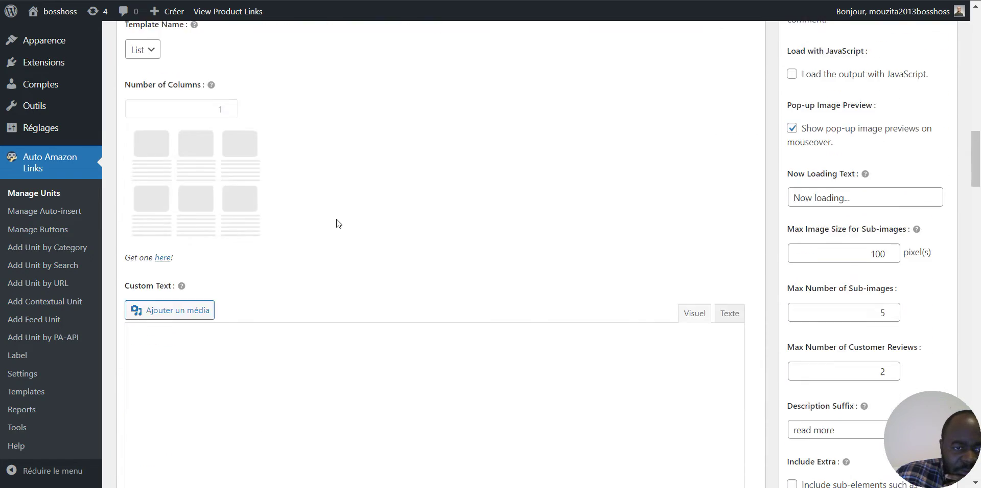
click(174, 248)
key(ctrl+a)
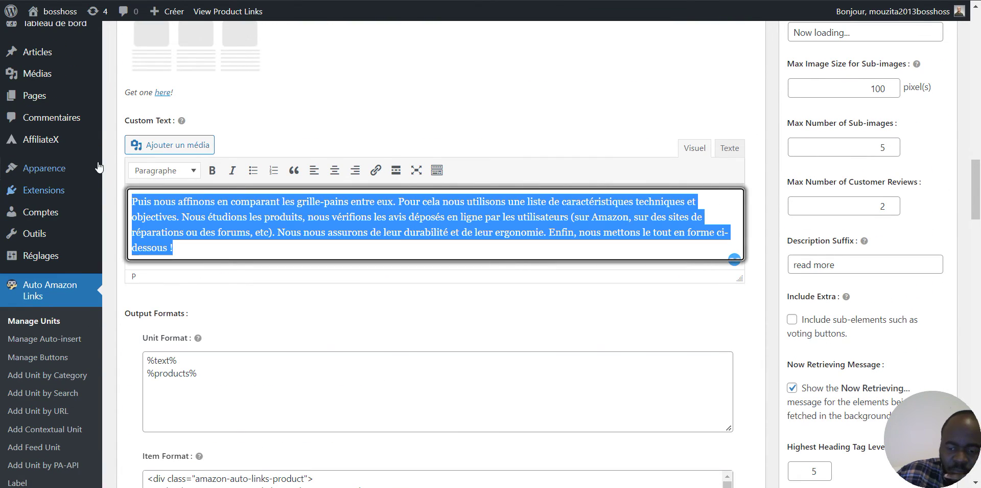
key(Delete)
scroll(836, 197, up, 13)
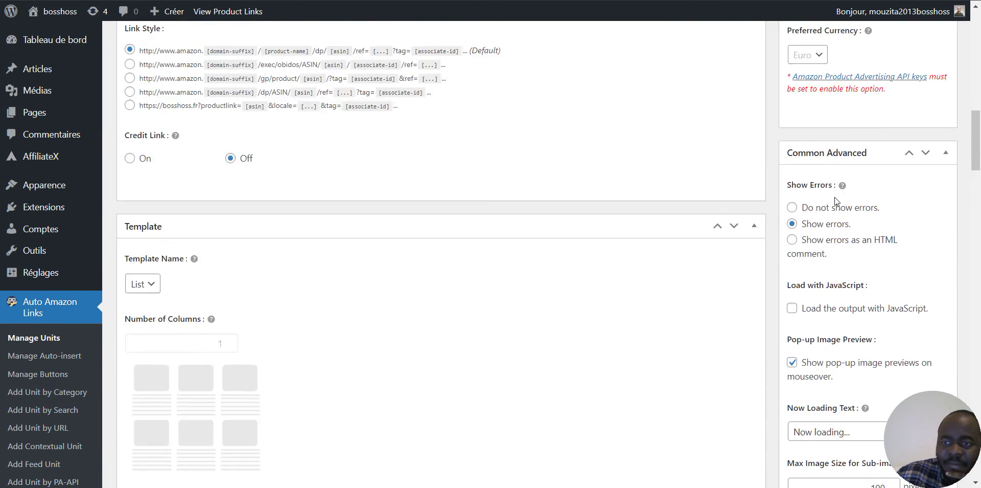
scroll(835, 197, up, 6)
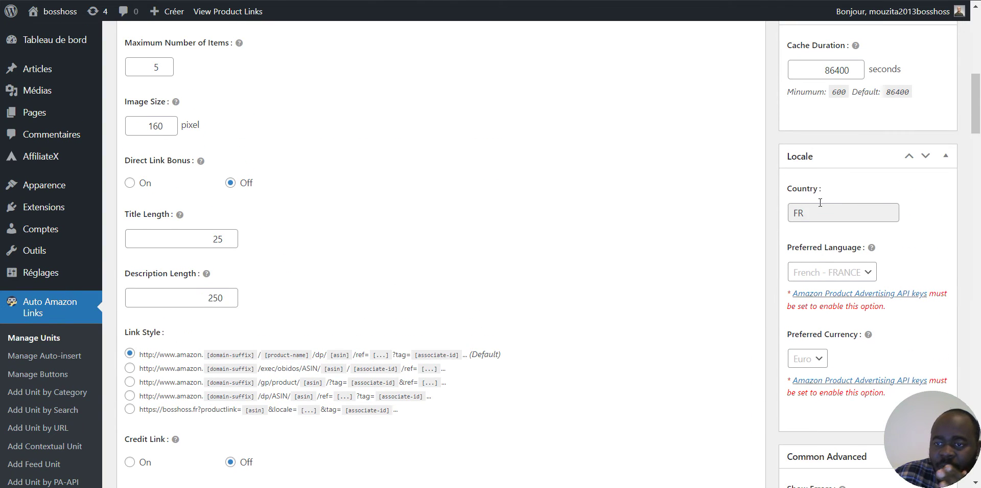
click(915, 93)
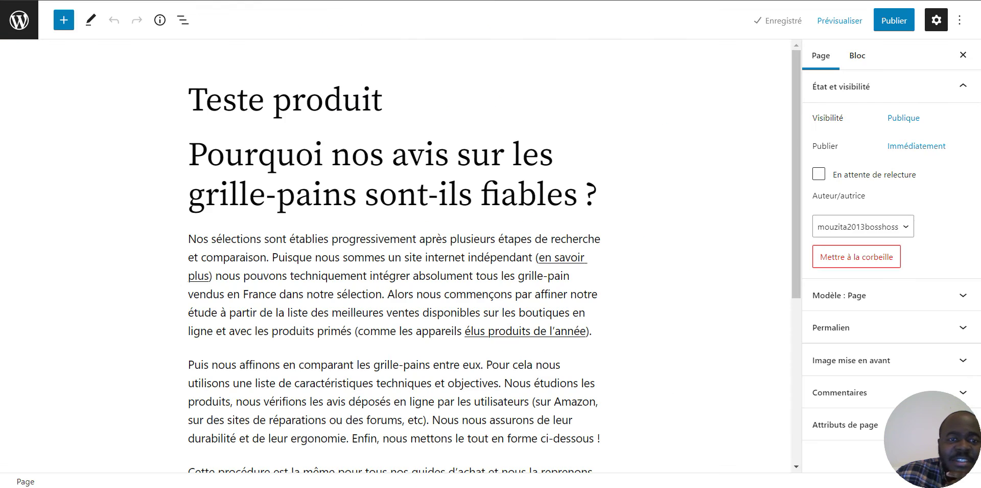
Insert the shortcode [amazon_auto_links id="25"] below the first body paragraph of the "Teste produit" page and save the draft.
scroll(471, 240, down, 3)
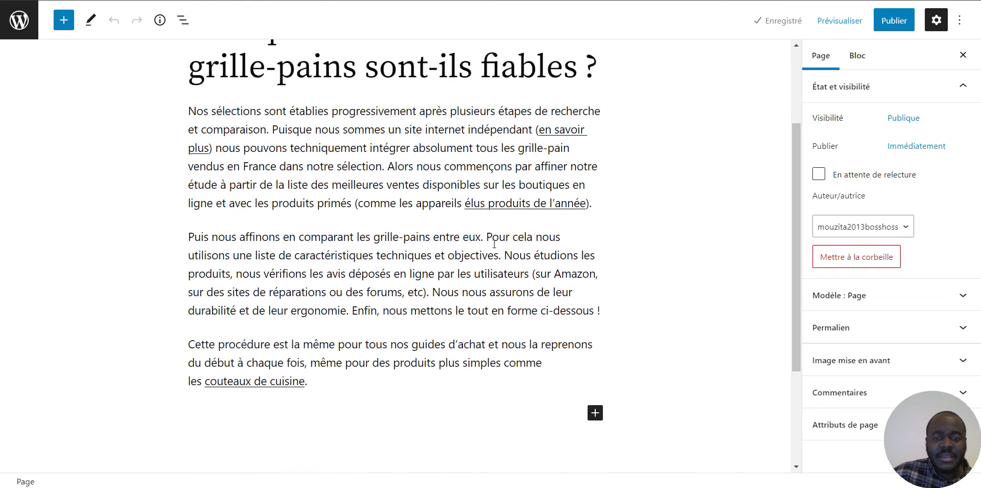
click(601, 207)
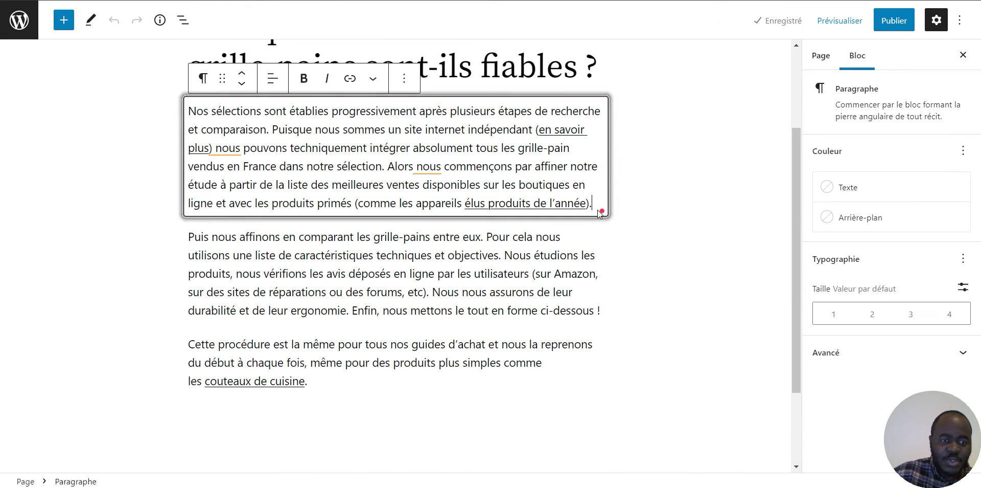
key(Return)
key(ctrl+v)
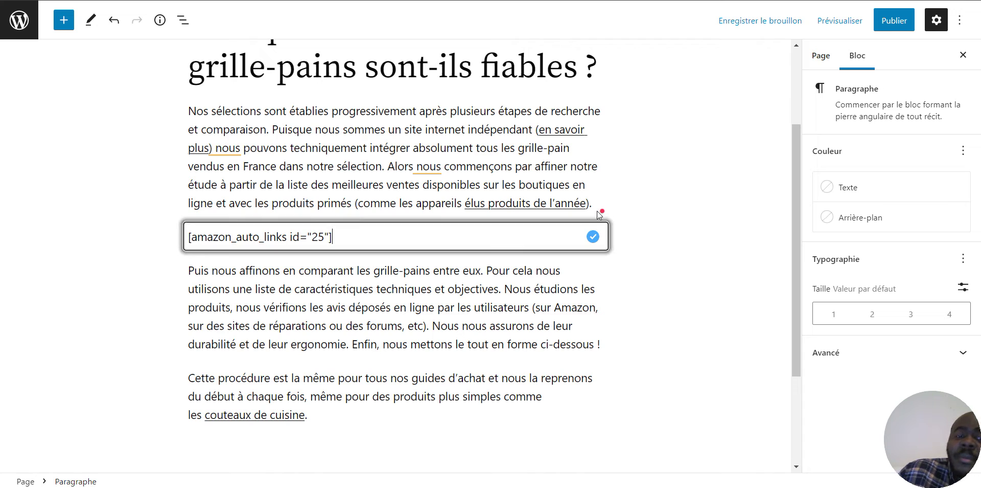
click(760, 20)
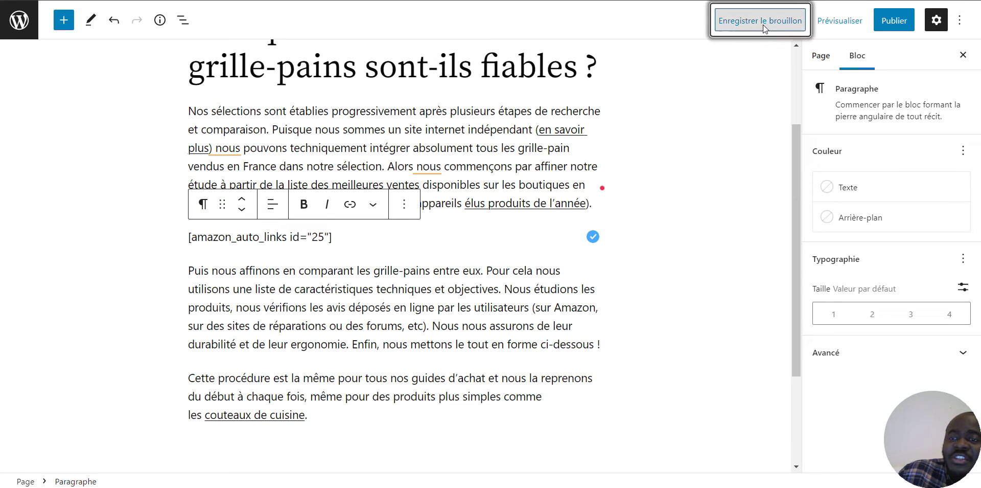
Preview the "Teste produit" page in a new tab and review the toaster list between its paragraphs.
click(839, 20)
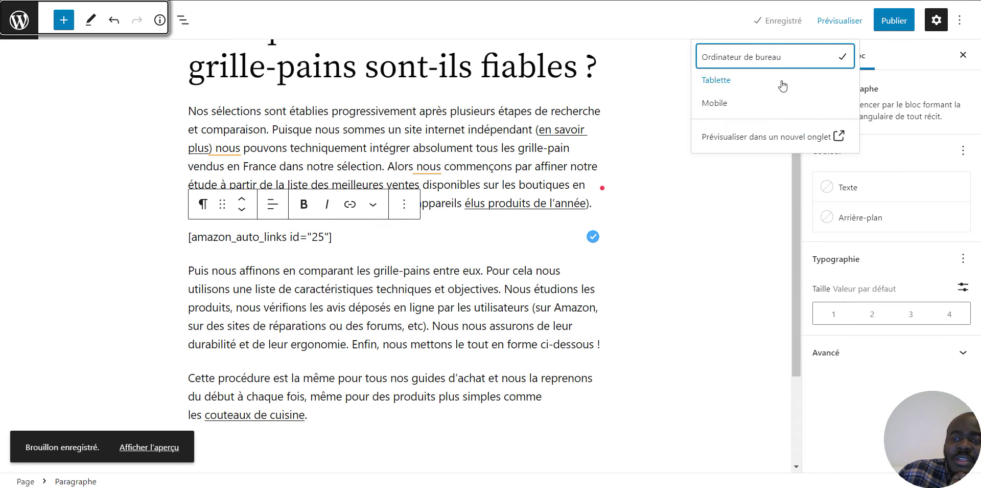
click(762, 141)
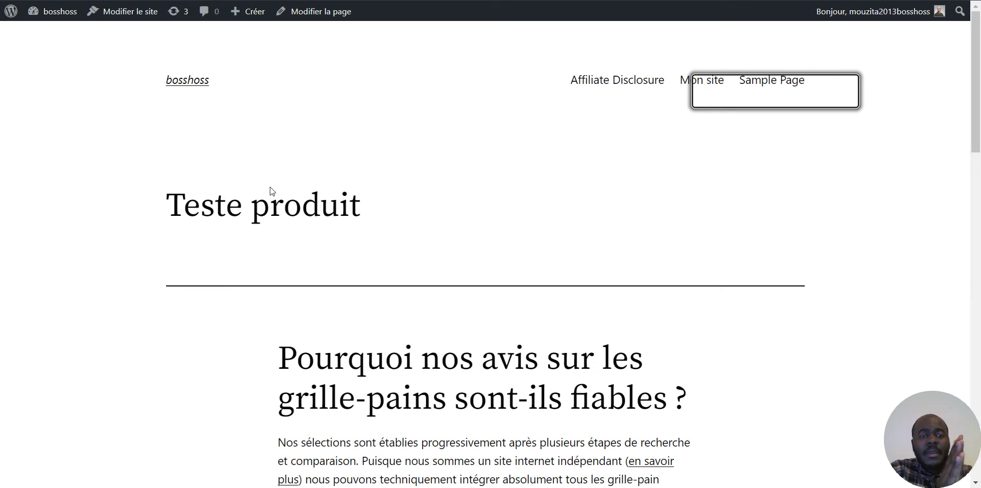
scroll(222, 250, down, 8)
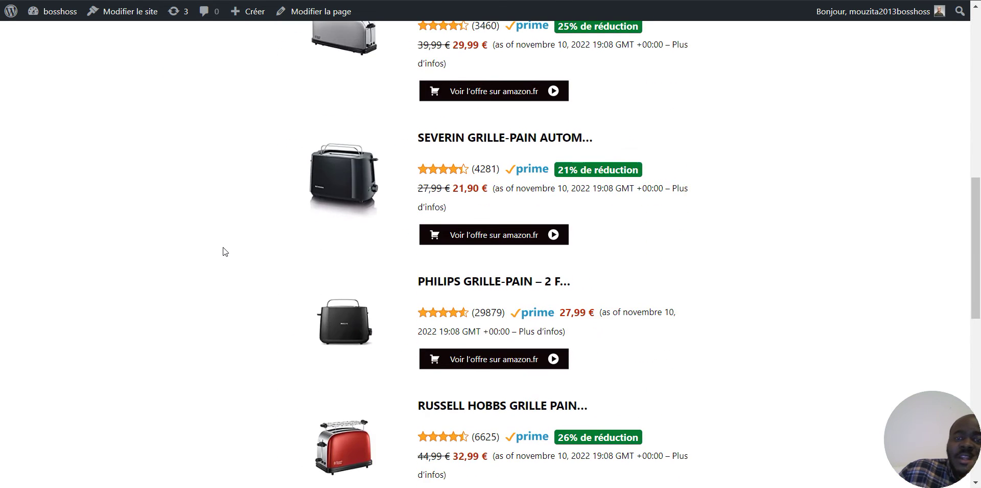
scroll(213, 259, up, 4)
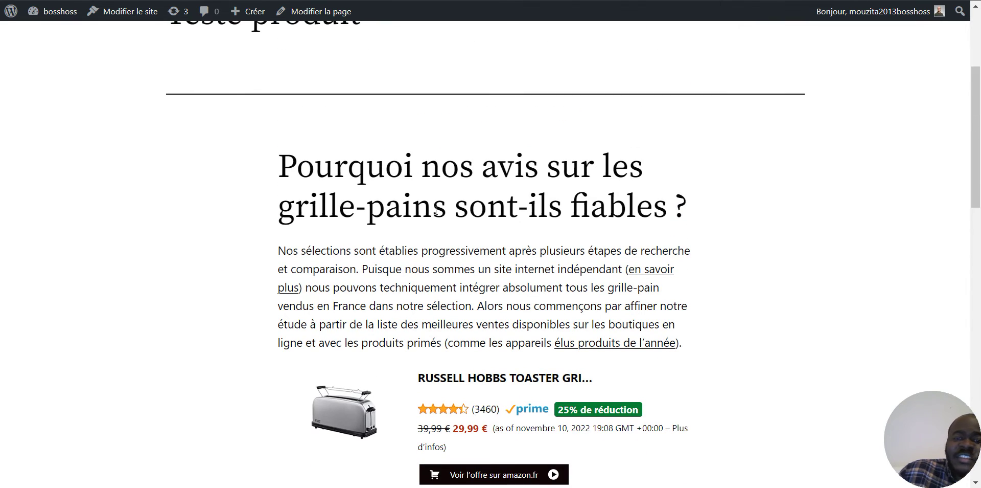
scroll(380, 250, down, 4)
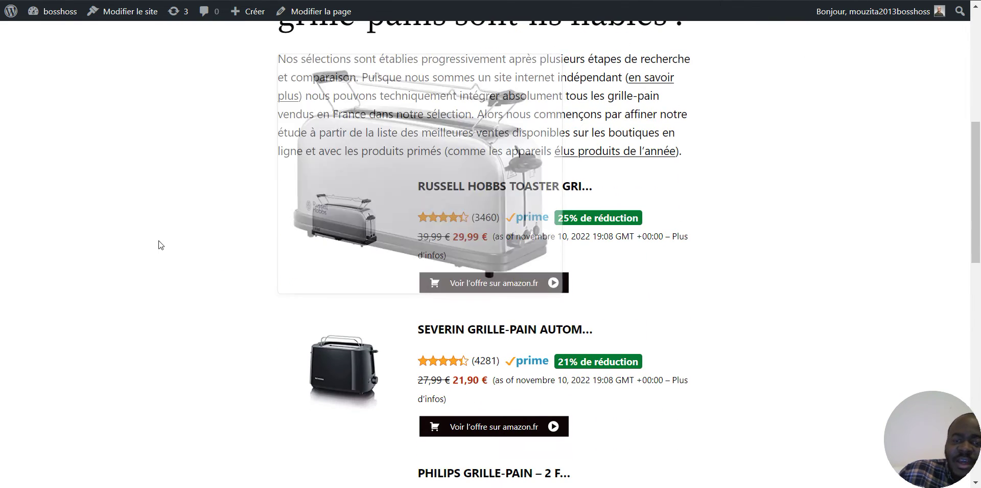
scroll(28, 282, down, 7)
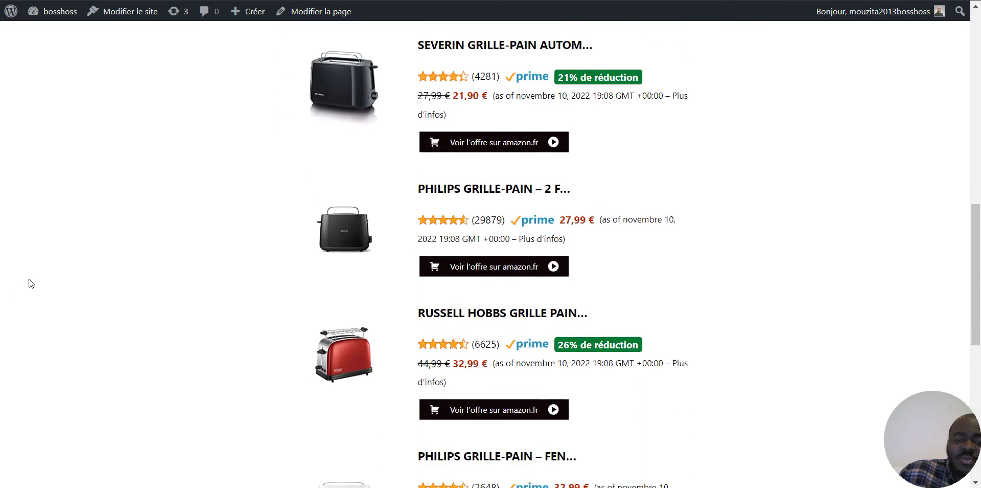
scroll(29, 281, down, 4)
scroll(55, 274, down, 4)
scroll(54, 274, up, 10)
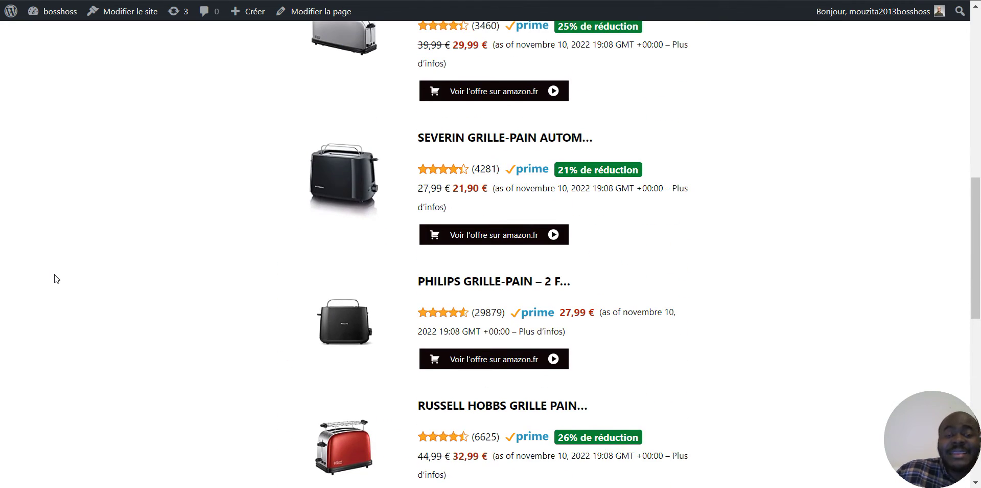
scroll(64, 266, up, 5)
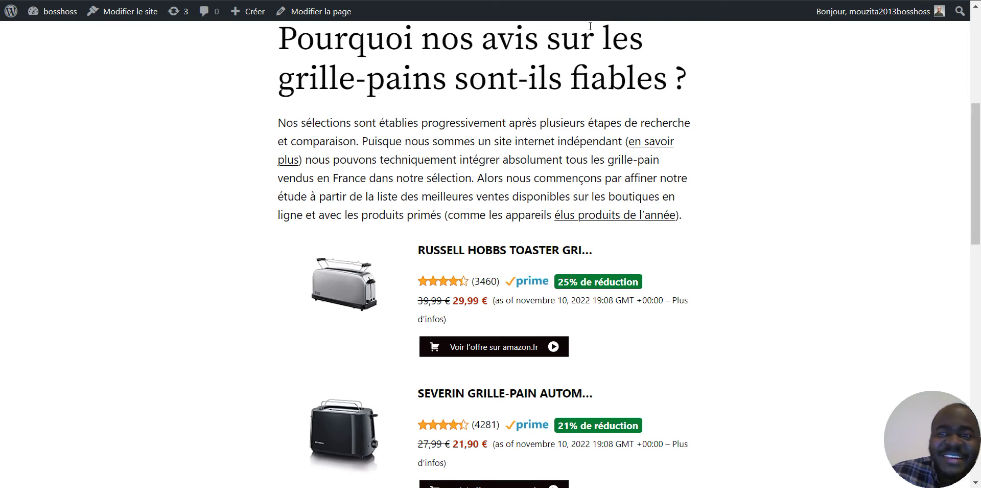
Switch to the Amazon.fr page of the Philips Grille-pain HD2581/90 and copy its web address.
key(ctrl+Tab)
scroll(360, 148, up, 5)
scroll(307, 154, up, 3)
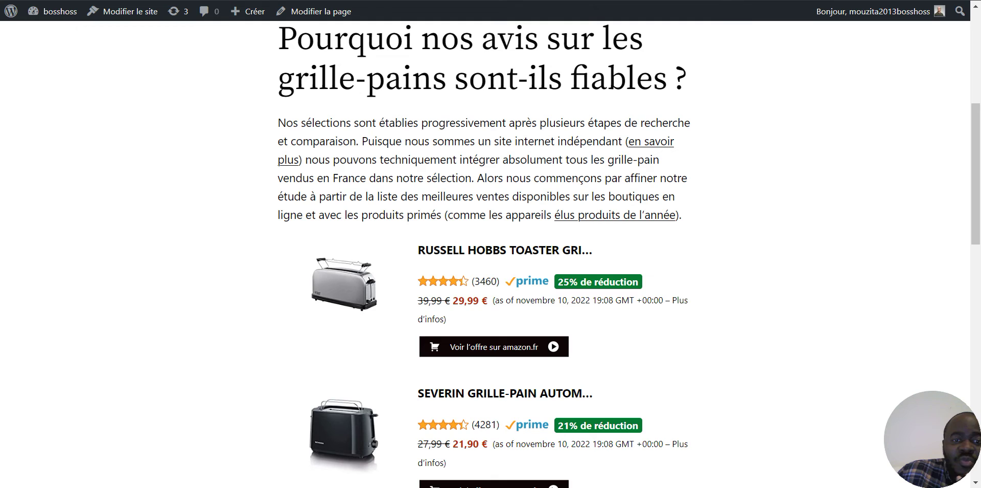
scroll(136, 225, down, 2)
scroll(136, 225, down, 1)
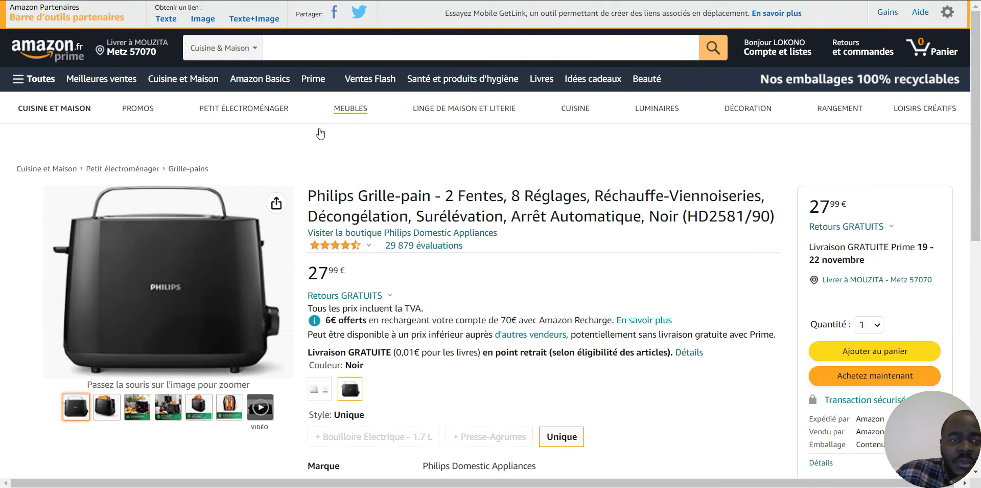
scroll(322, 160, down, 2)
scroll(322, 159, up, 2)
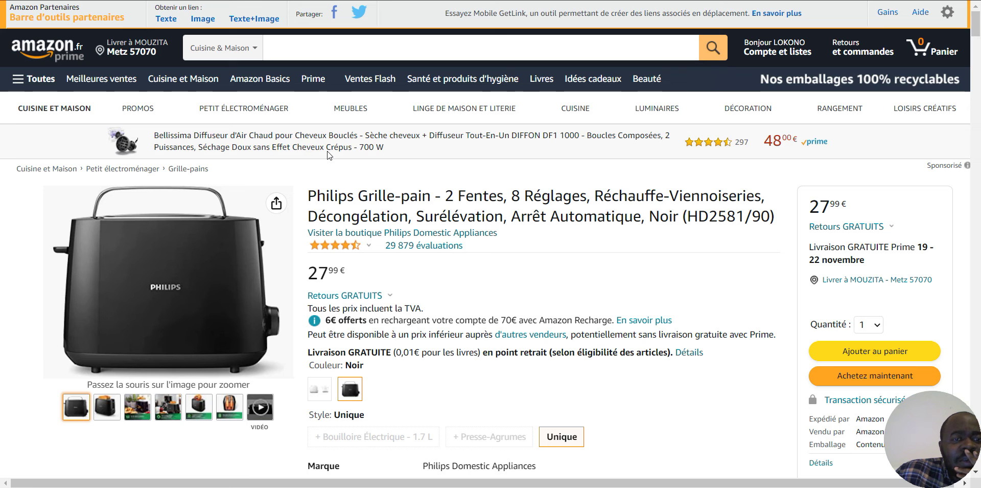
right_click(301, 0)
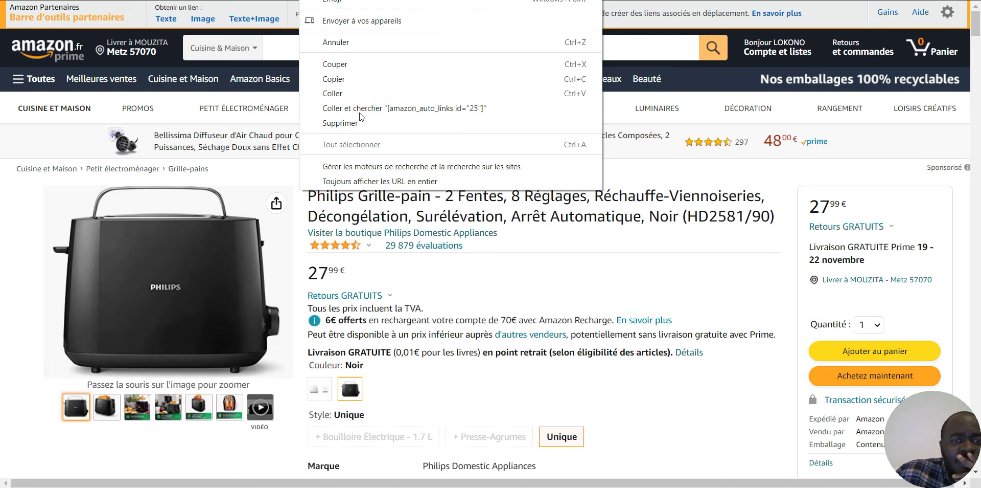
click(344, 81)
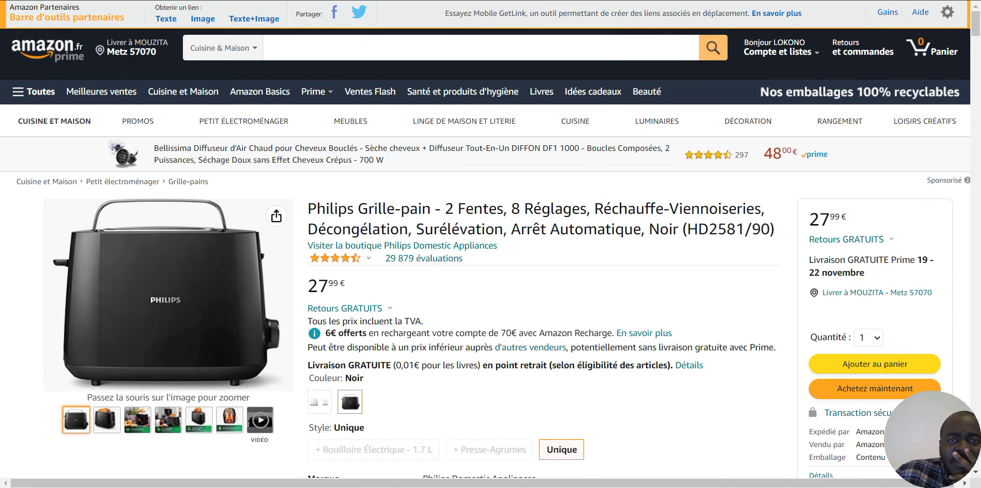
Remove the paragraph block holding the shortcode [amazon_auto_links id="25"] from the "Teste produit" page.
key(ctrl+shift+Tab)
key(ctrl+shift+Tab)
click(345, 242)
click(332, 242)
click(404, 204)
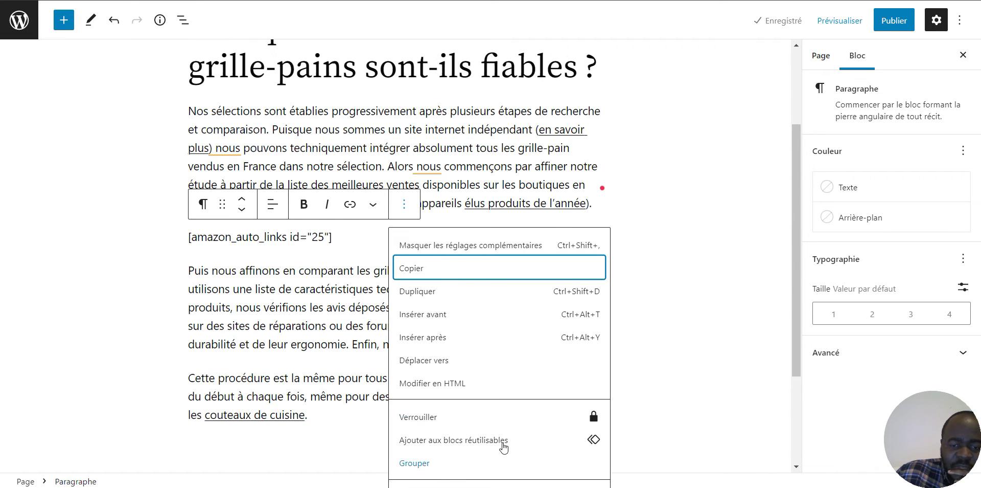
scroll(716, 417, down, 3)
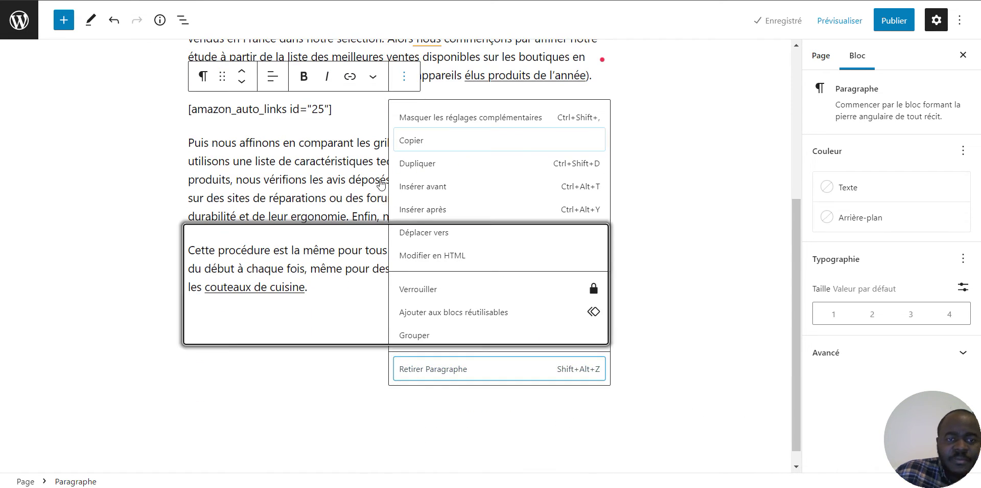
click(415, 369)
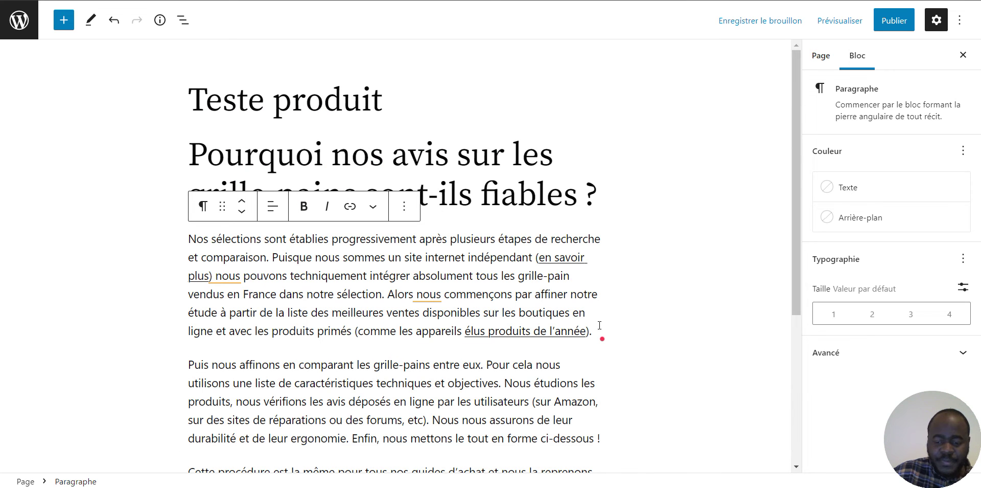
Embed the copied Philips toaster link below the first body paragraph and save the draft.
key(ctrl+v)
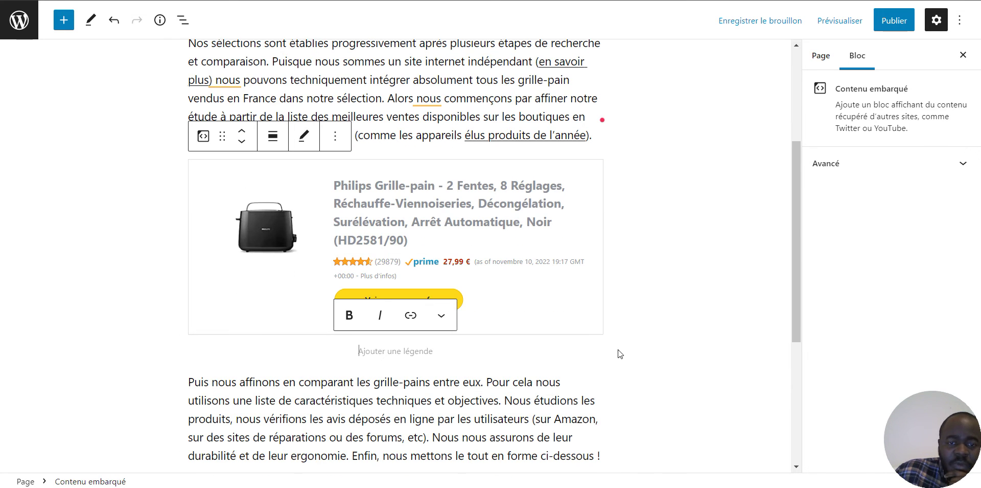
scroll(618, 349, down, 1)
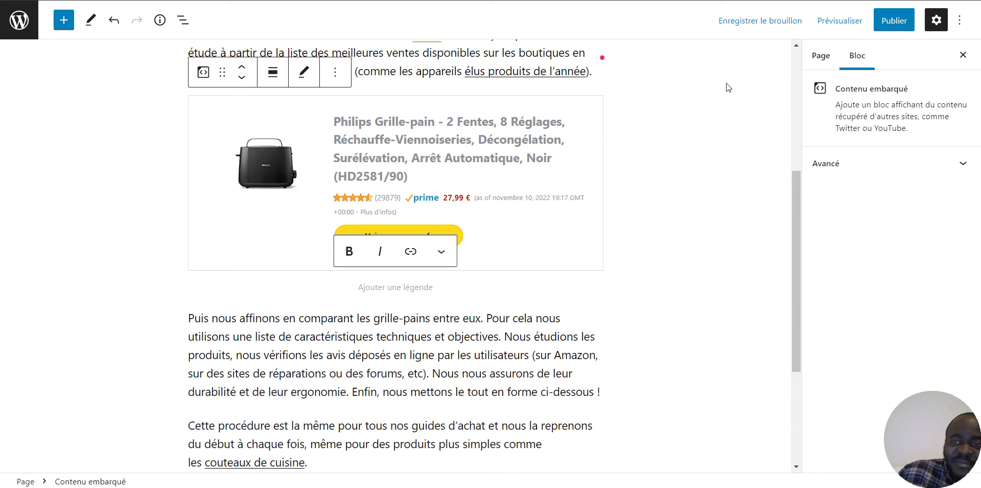
click(775, 29)
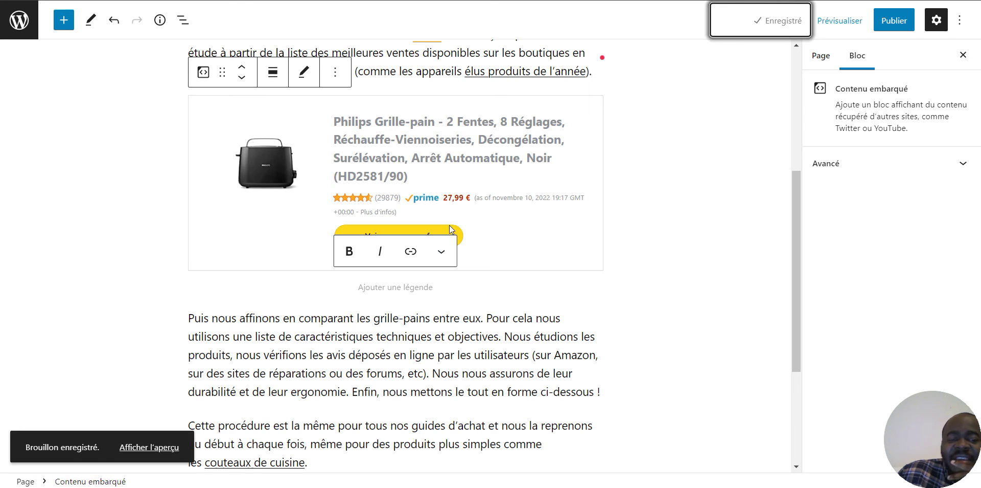
Open the saved draft's preview in a new tab, check the Philips product card and follow its link to Amazon.
right_click(150, 454)
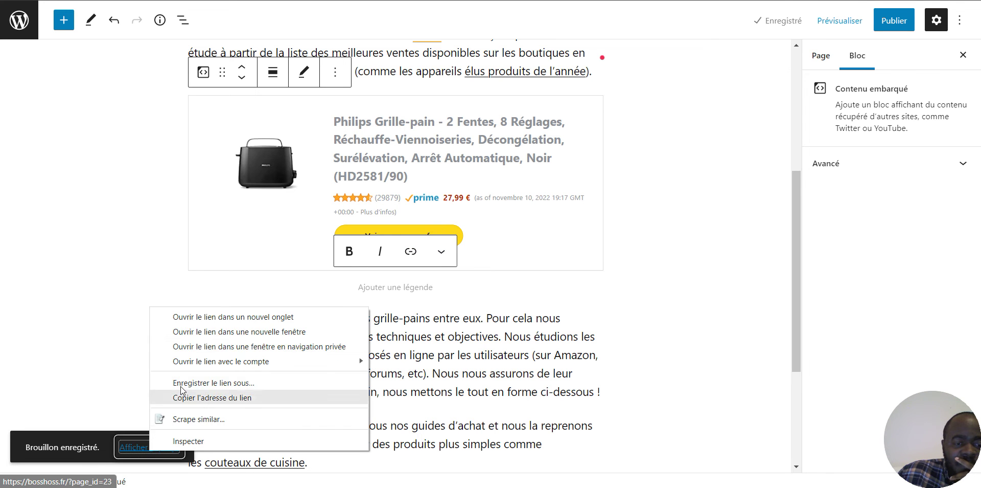
click(194, 313)
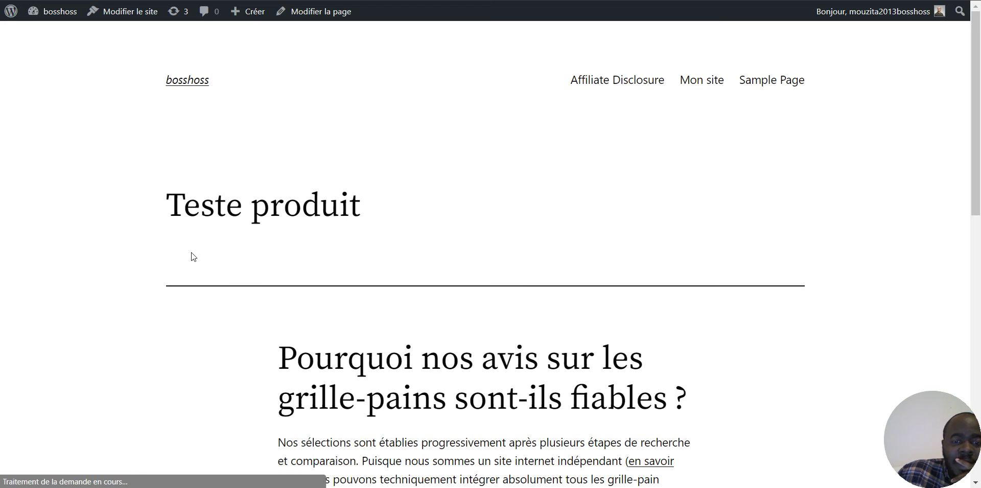
scroll(191, 256, down, 8)
scroll(184, 265, up, 1)
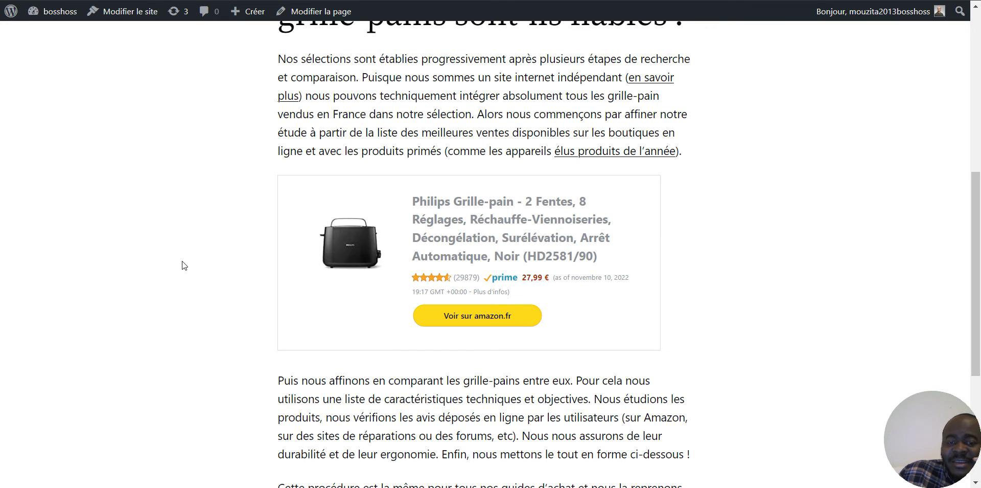
click(511, 259)
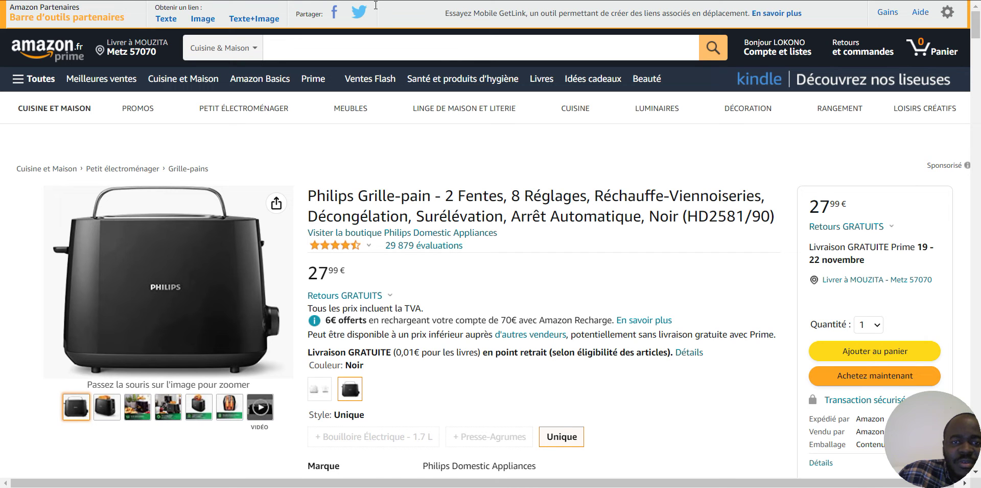
Return to the WordPress admin and open the default unit options in the Auto Amazon Links settings.
key(ctrl+shift+Tab)
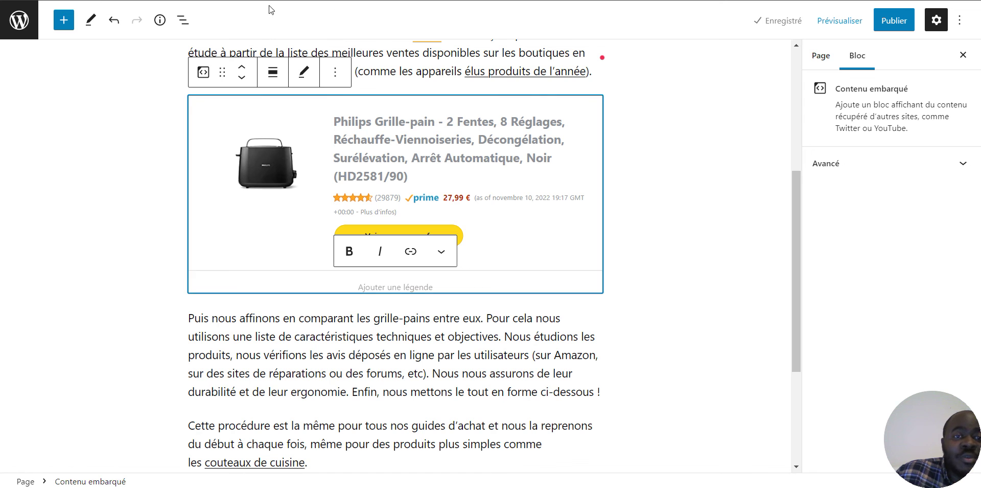
click(191, 0)
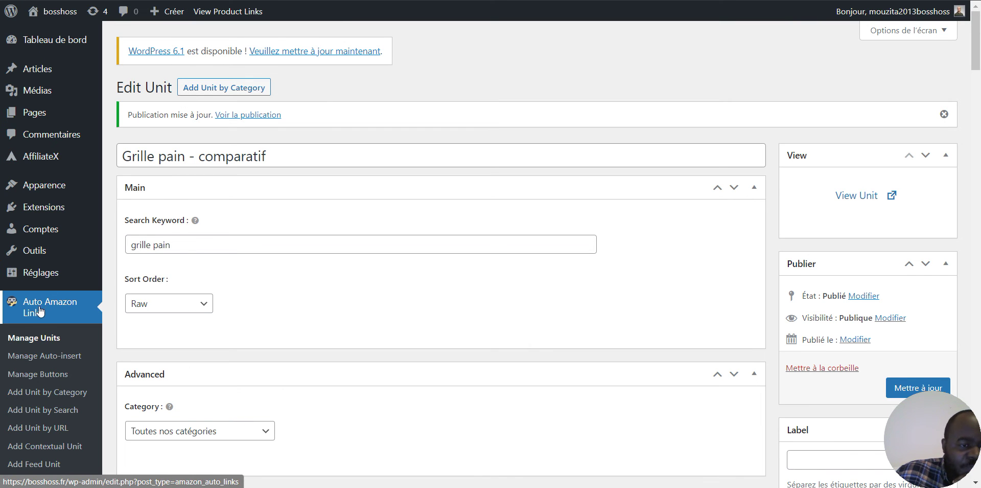
scroll(47, 310, down, 4)
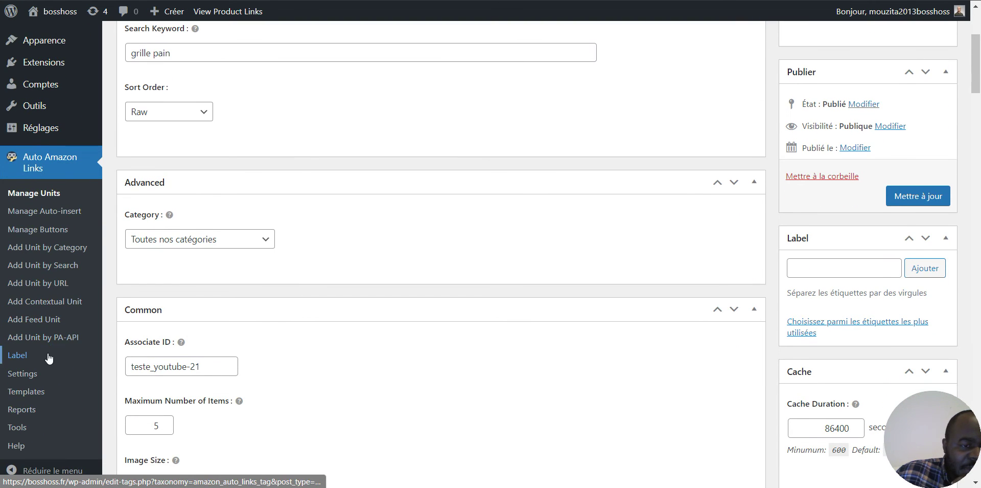
click(22, 374)
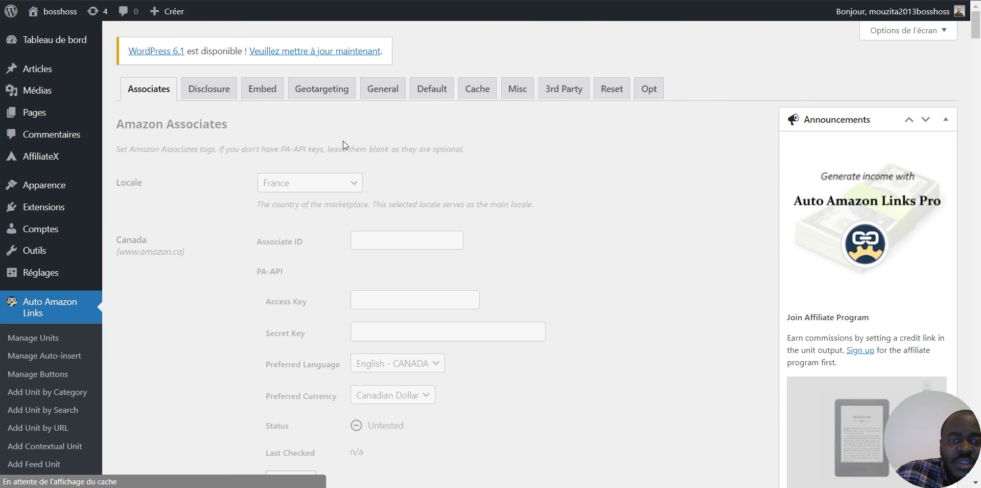
click(429, 96)
Set the default Title Length to 25, save the unit options and check the toaster card in the page preview.
scroll(209, 185, down, 3)
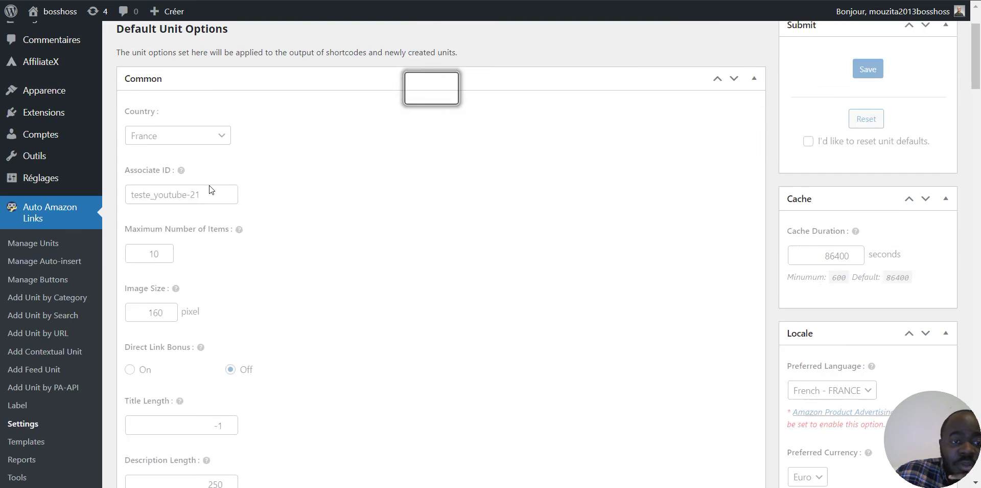
scroll(216, 212, down, 3)
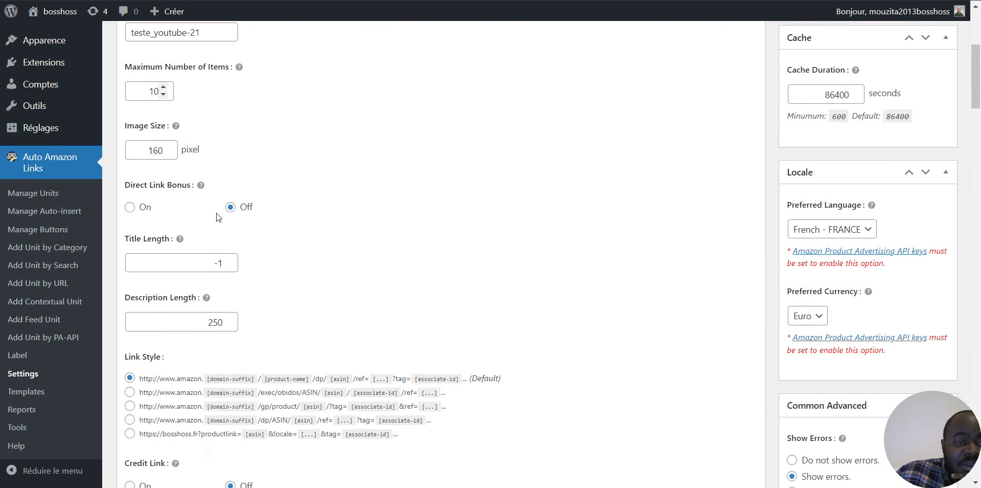
double_click(215, 262)
text(25)
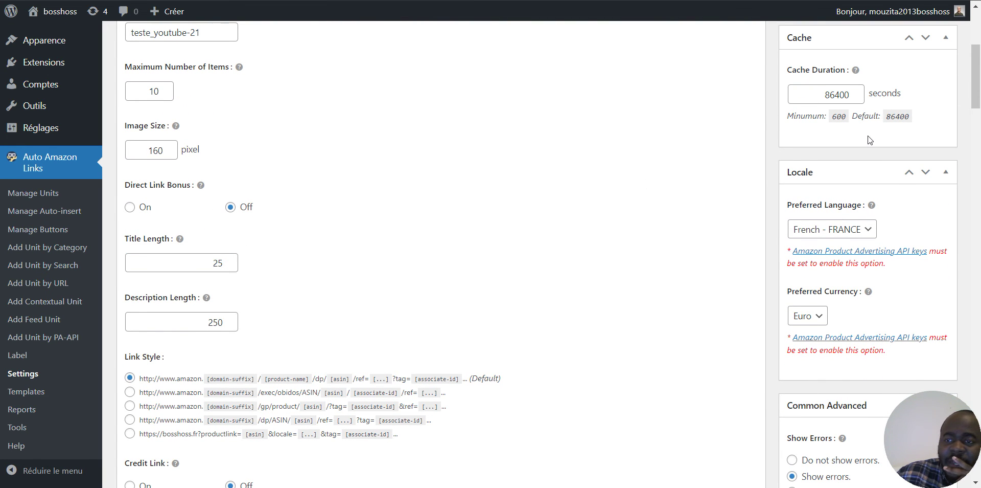
scroll(869, 138, up, 5)
click(864, 165)
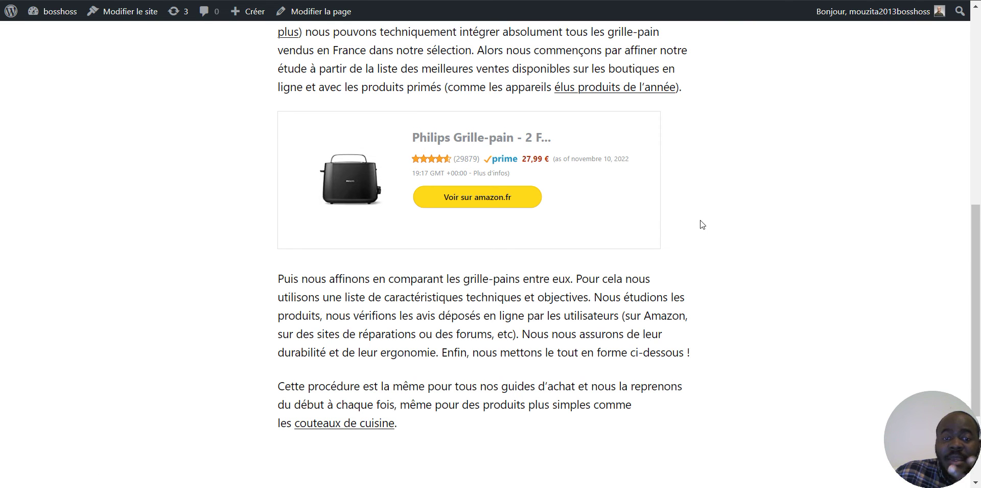
scroll(708, 189, up, 1)
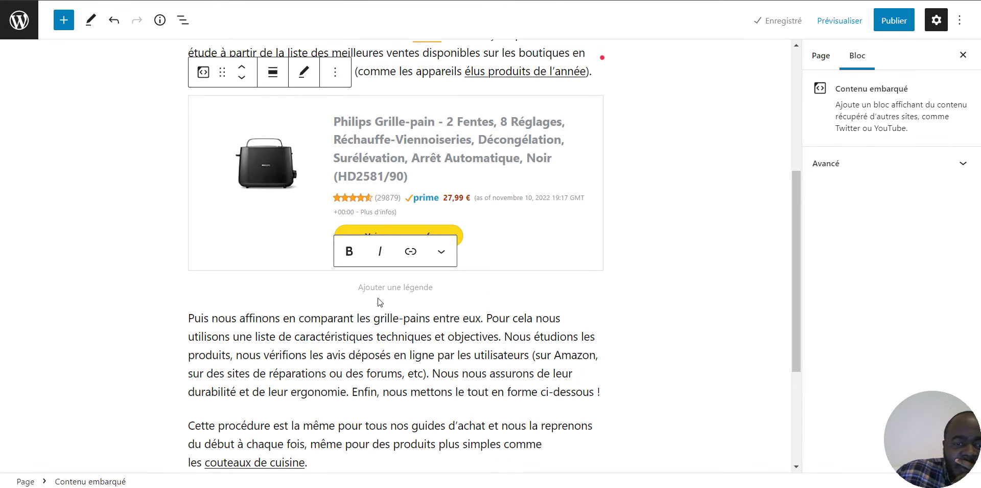
click(463, 286)
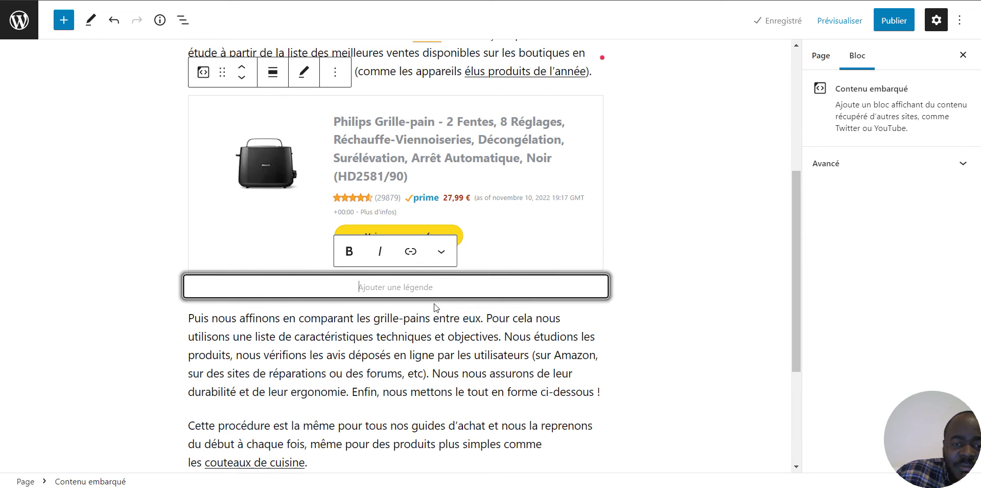
click(413, 311)
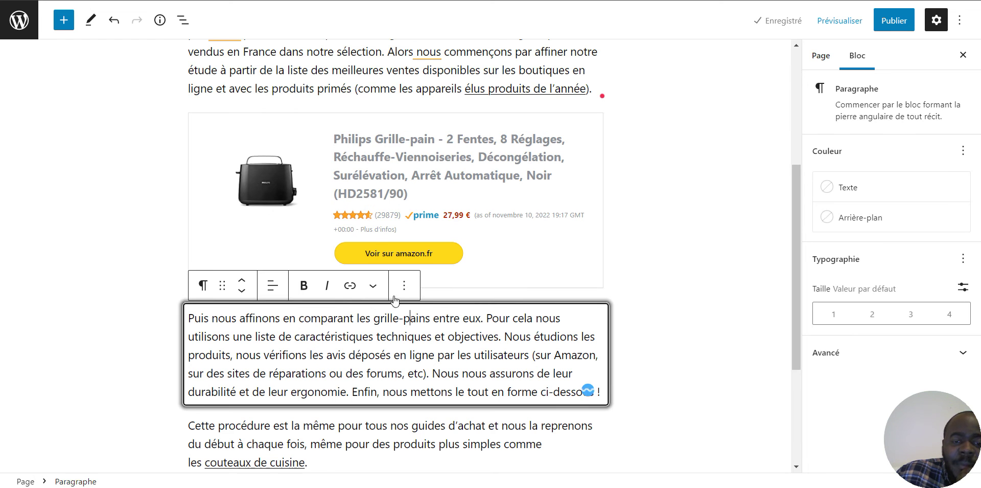
click(633, 278)
click(409, 308)
scroll(410, 306, down, 3)
scroll(382, 212, up, 3)
scroll(381, 214, up, 1)
click(442, 365)
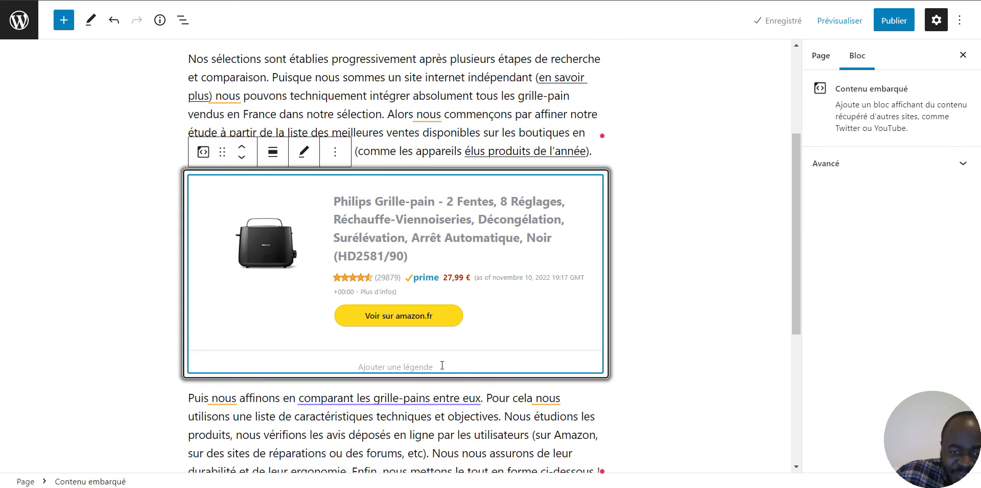
click(408, 388)
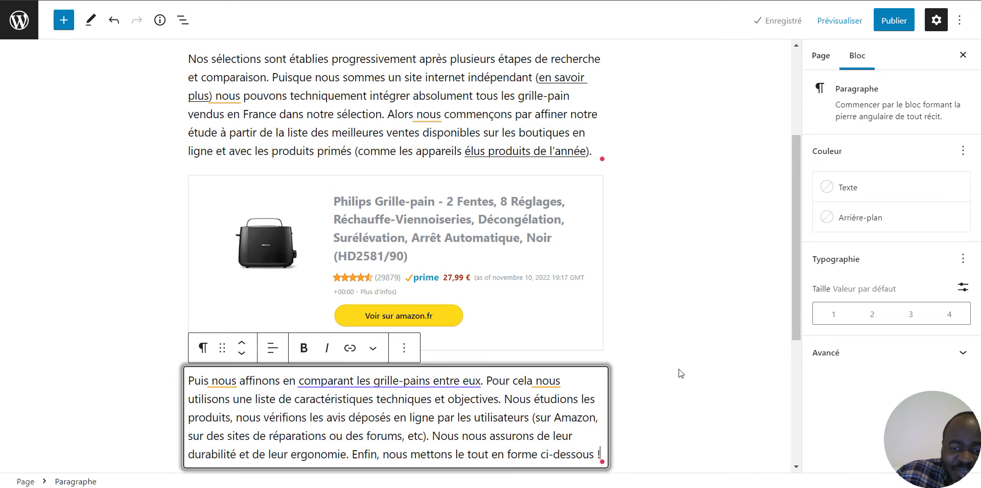
click(621, 359)
click(392, 367)
scroll(391, 361, down, 5)
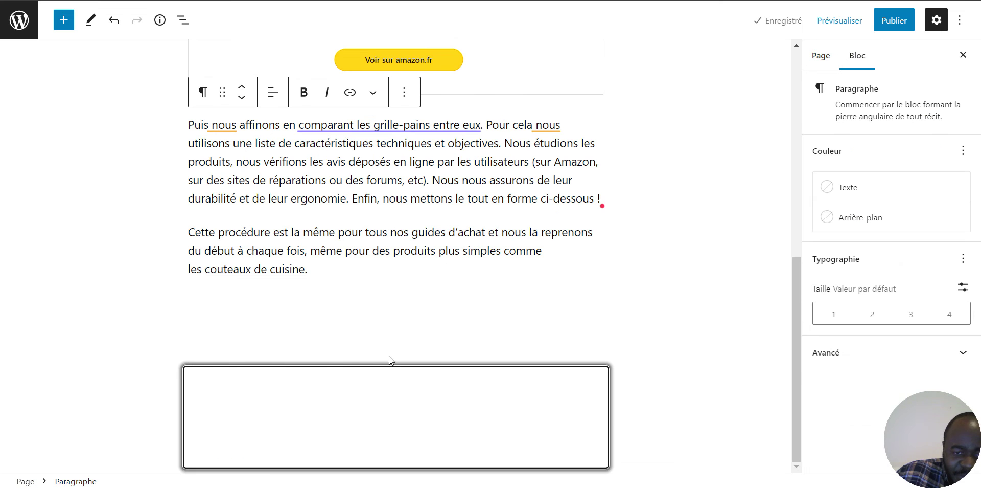
Insert an AffiliateX Pros and Cons block between the Philips product card and the paragraph starting "Puis nous affinons".
scroll(375, 229, up, 3)
click(456, 242)
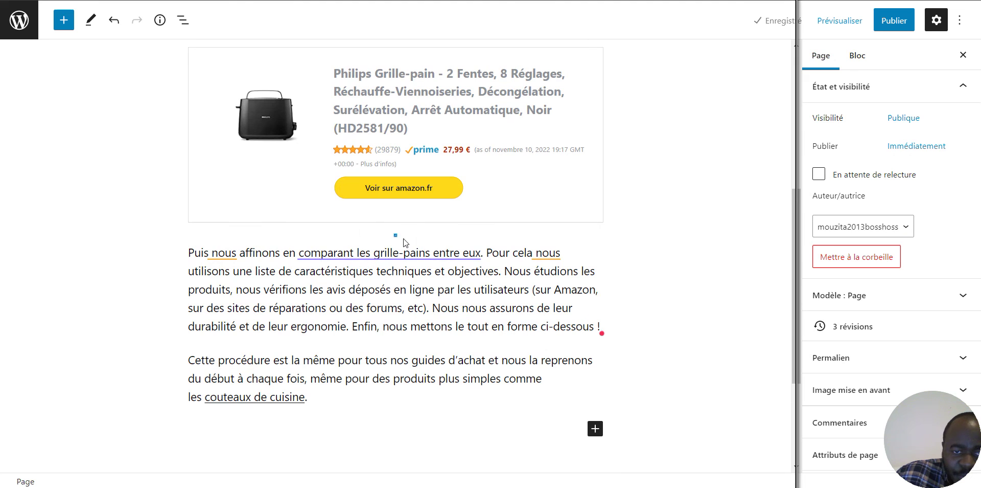
click(395, 236)
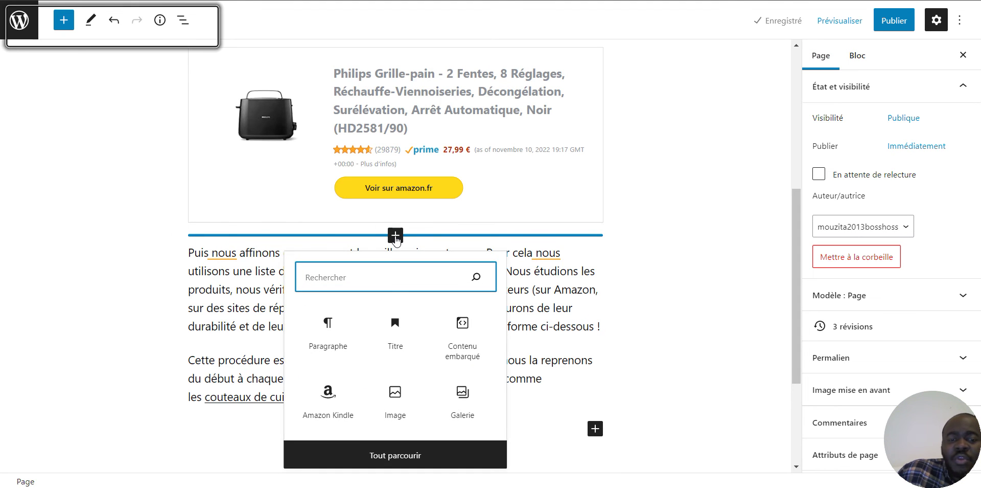
click(397, 459)
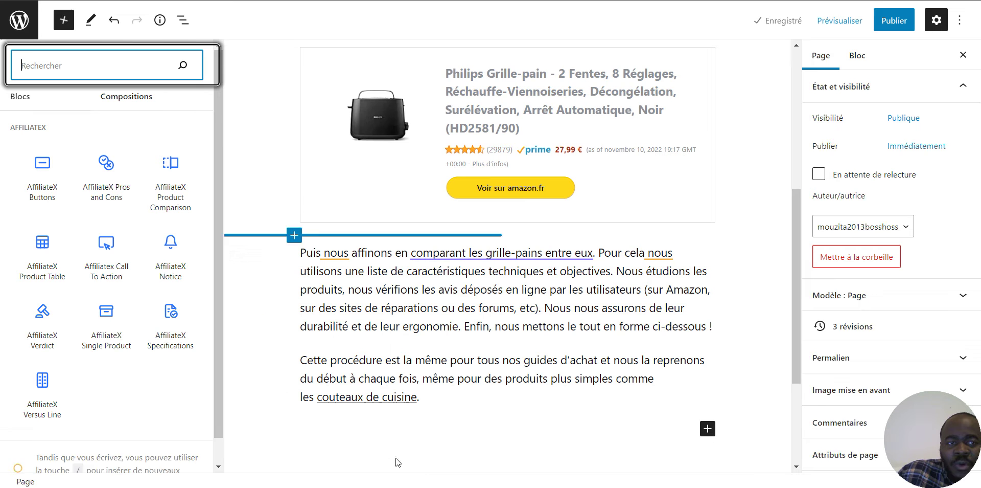
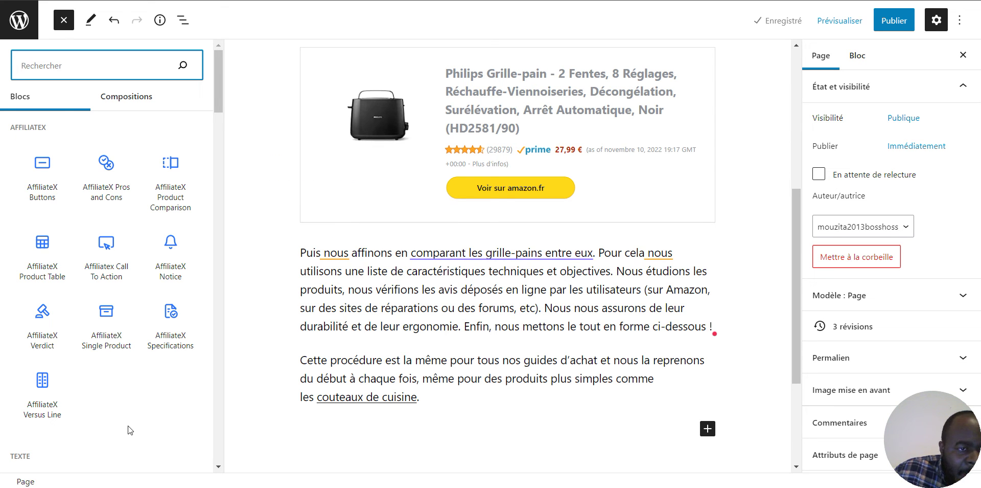
click(101, 173)
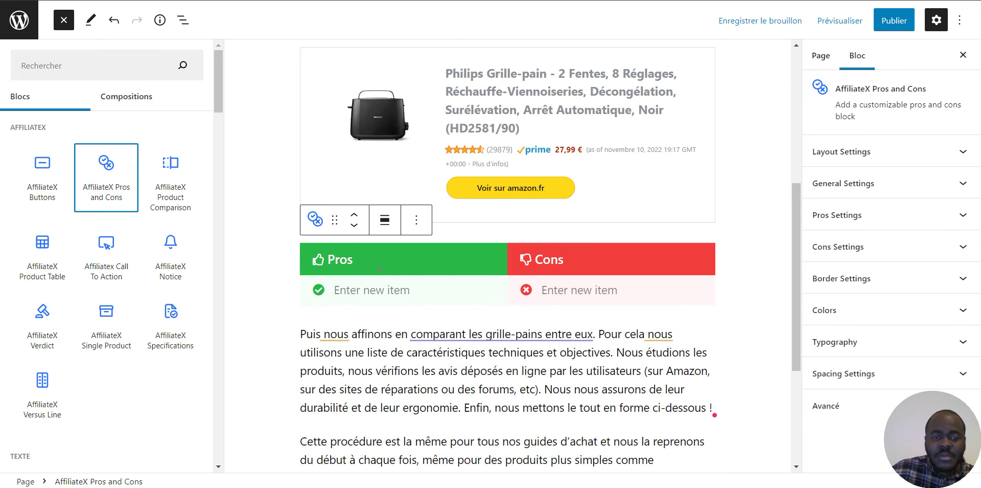
Change the pros heading title of the AffiliateX block to "Les avantages".
click(360, 262)
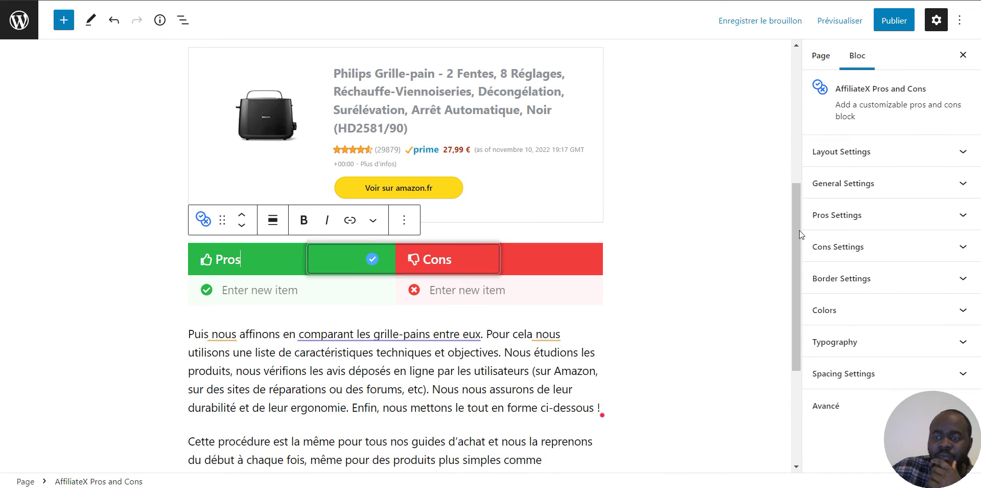
click(864, 220)
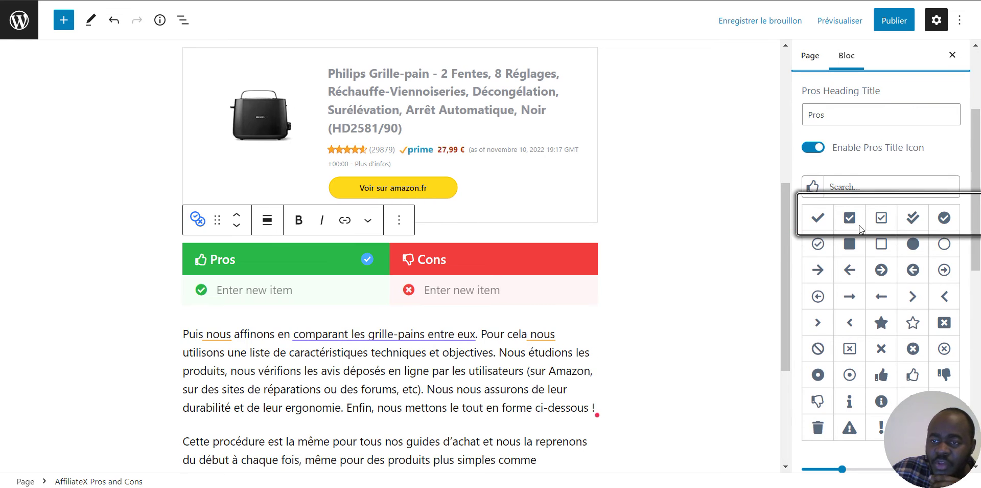
drag(834, 120, 796, 116)
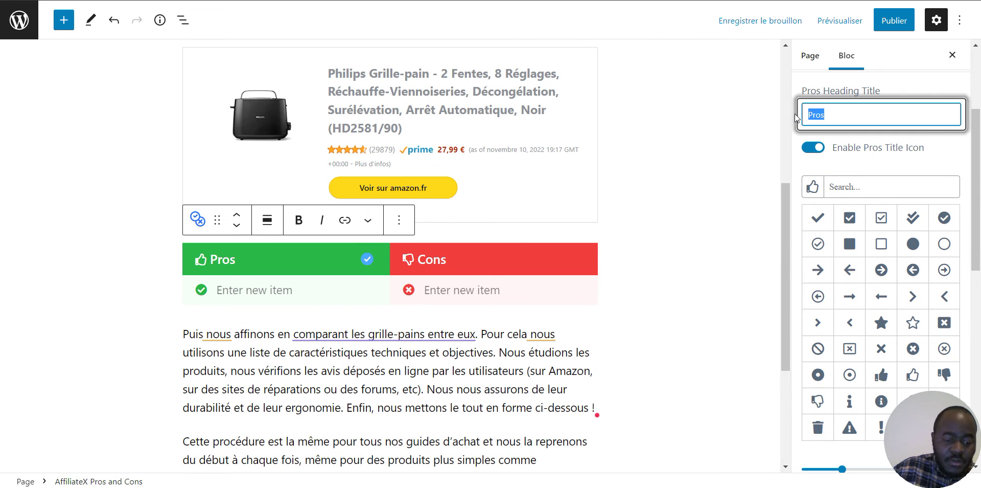
text(Les )
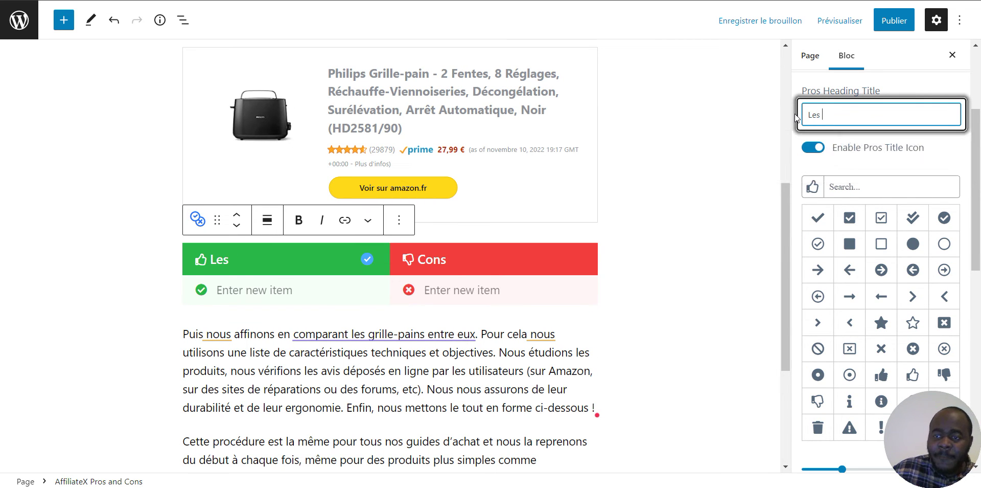
text(avan)
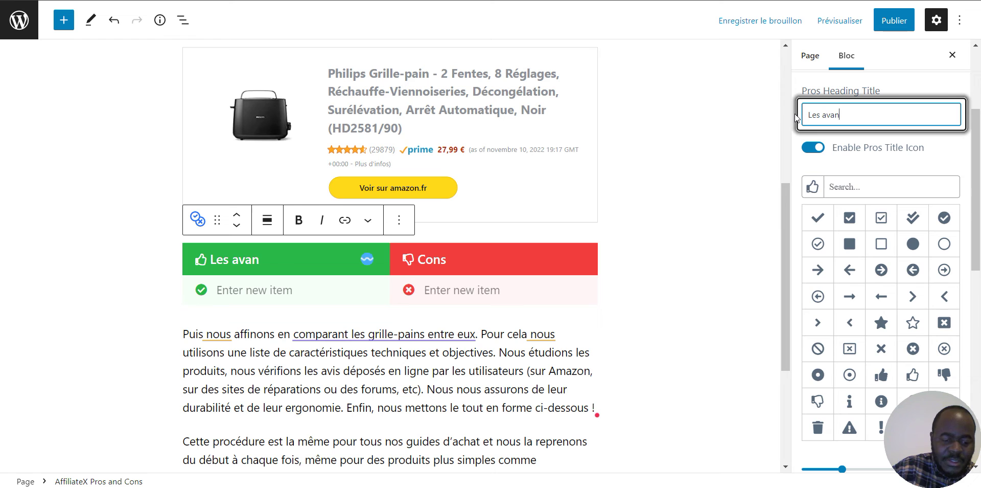
text(tages)
click(731, 171)
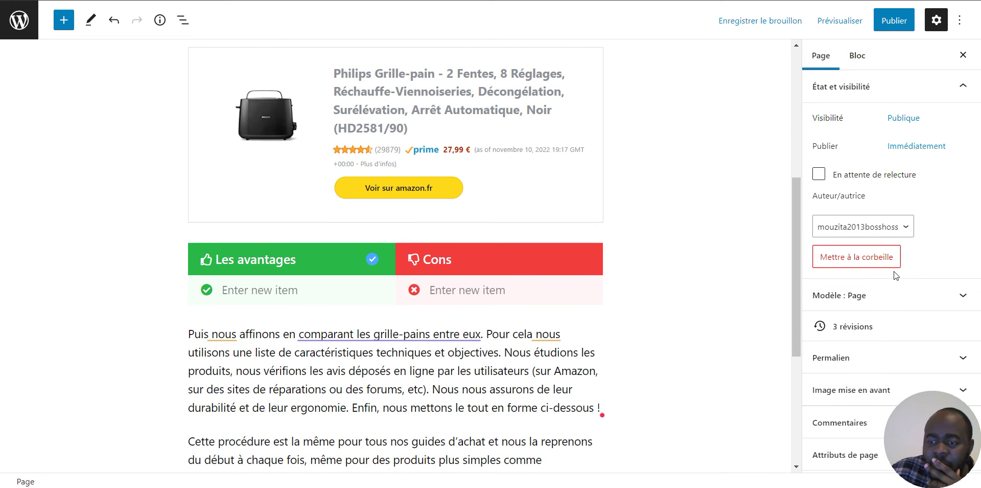
Change the cons heading title of the AffiliateX block to "Contres".
click(487, 260)
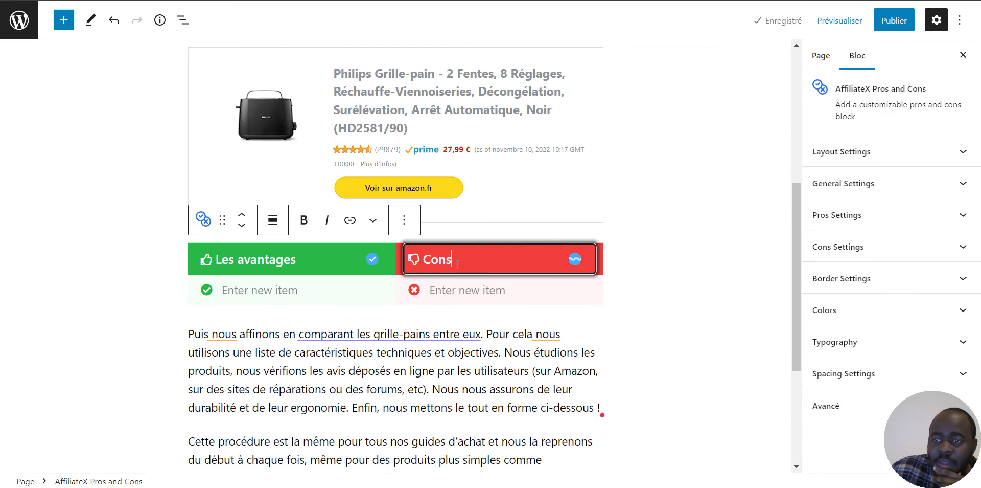
click(850, 247)
scroll(843, 204, down, 1)
double_click(818, 114)
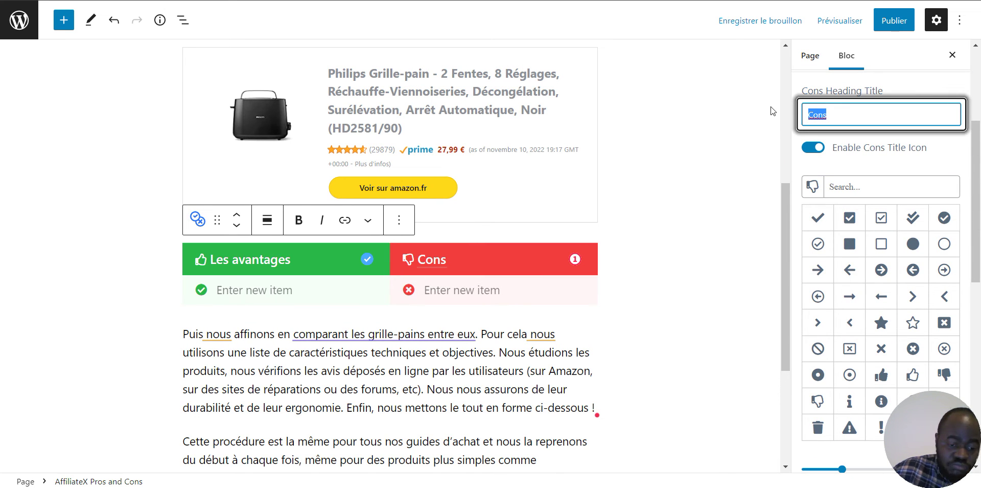
text(Con)
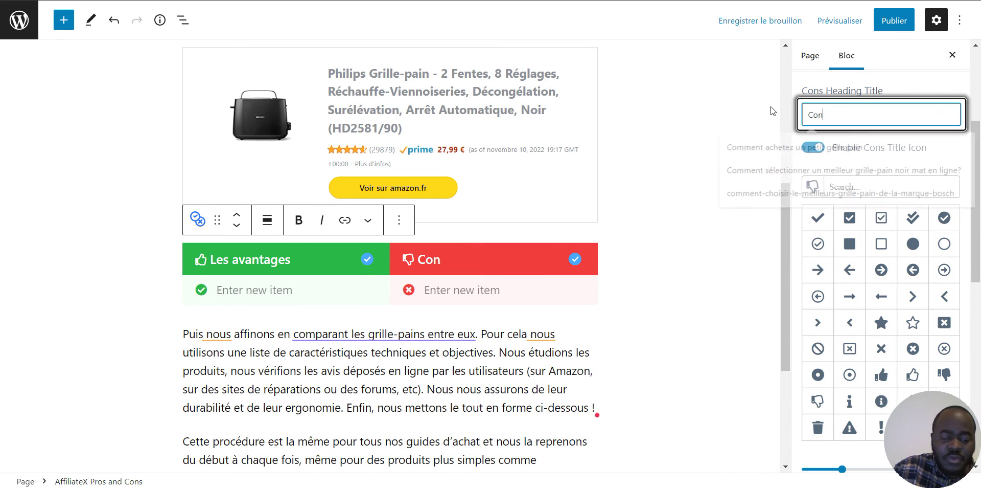
text(tres)
click(573, 353)
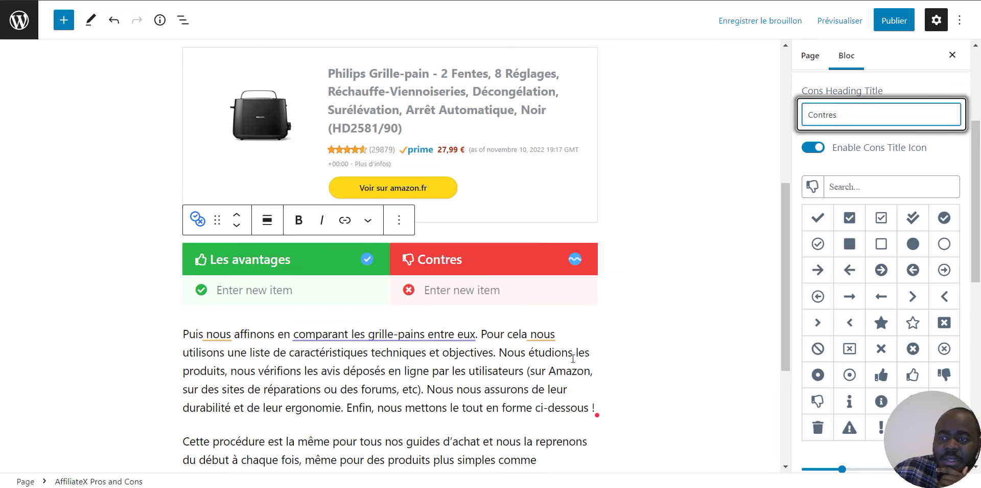
List "Puissance au top", "2 fentes" and "Arret auto" under the advantages and "Noir" under the cons heading.
click(269, 296)
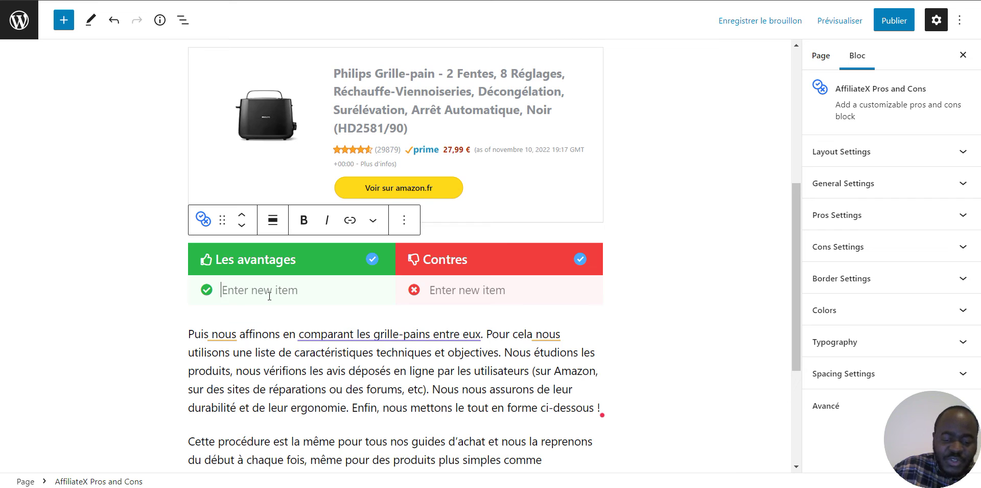
text(Puissance au top)
key(Return)
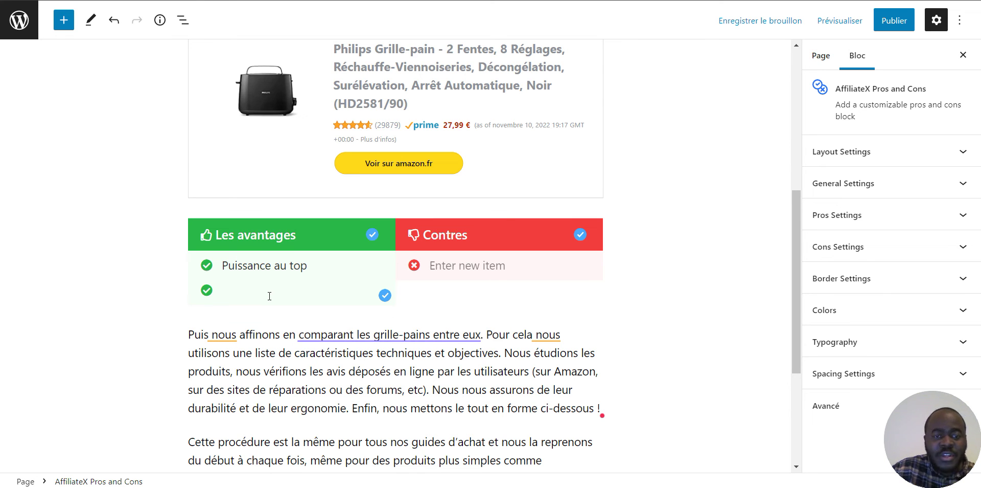
text(2 fentes)
key(Return)
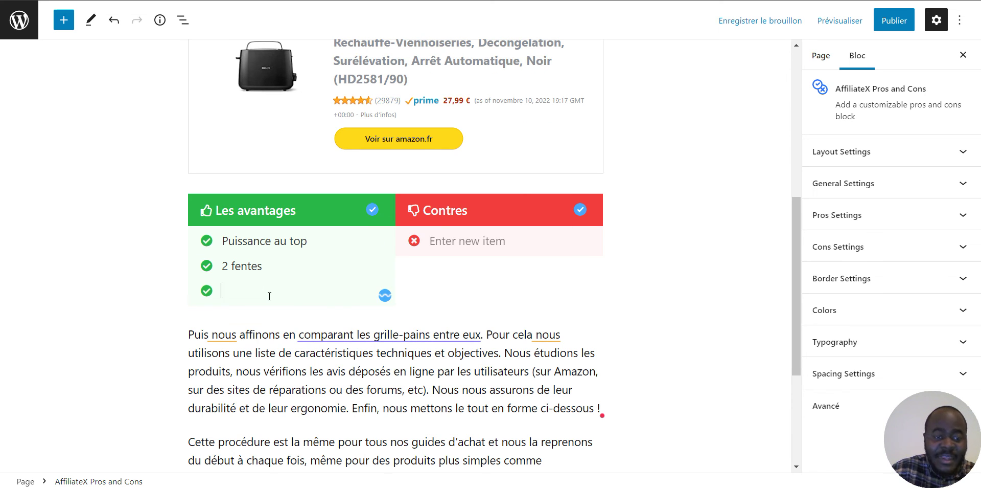
text(Arret auto)
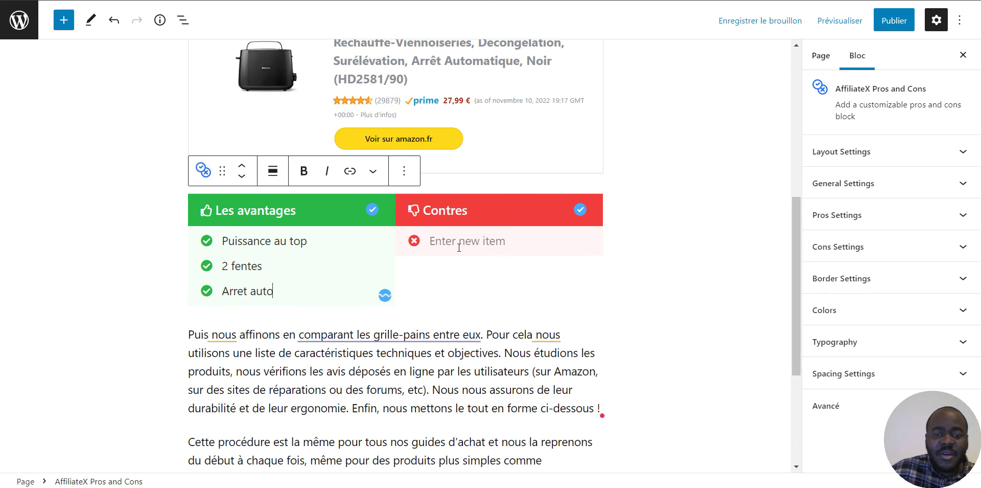
click(457, 244)
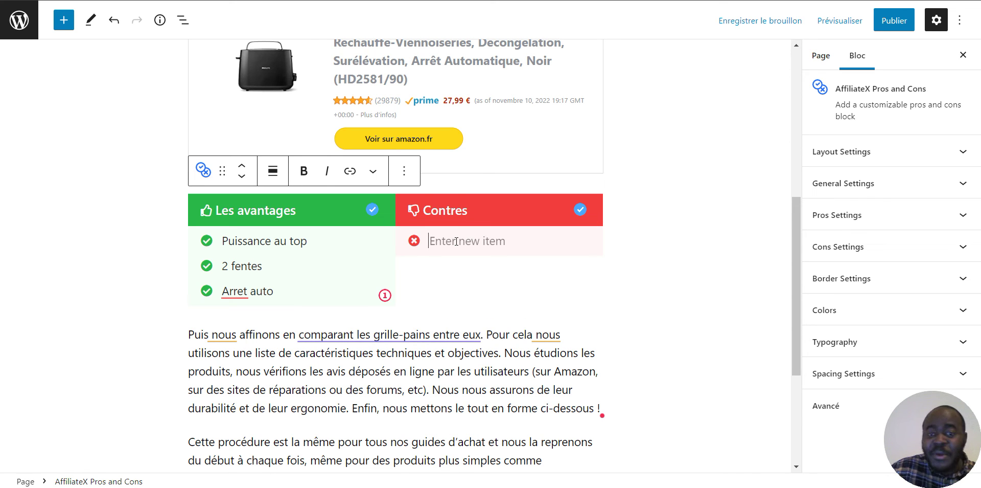
text(Noir)
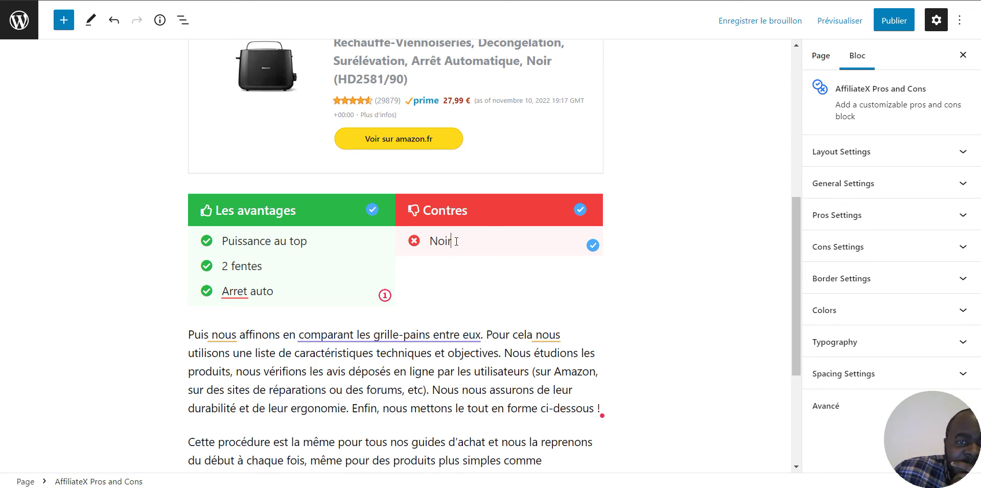
Add "xxxloiuyte" as the second item under the "Contres" heading and save the page draft.
key(Return)
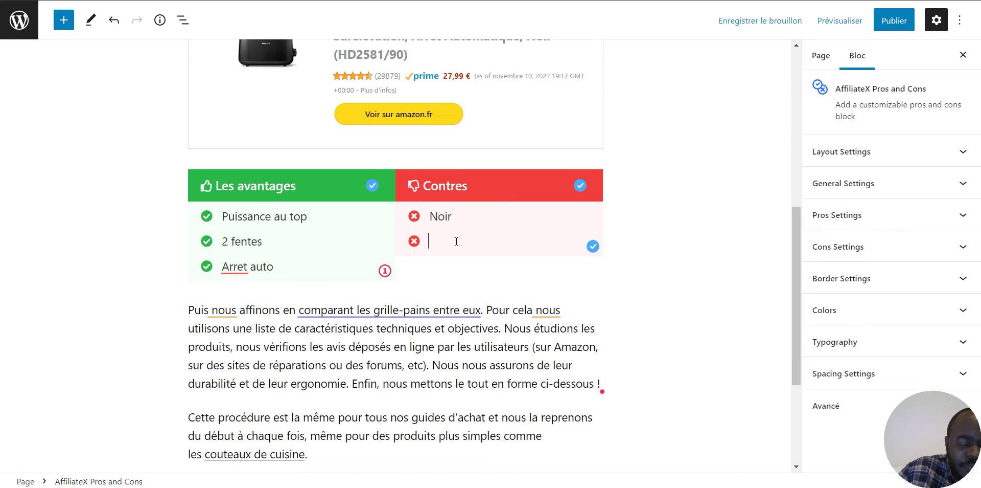
text(xxx)
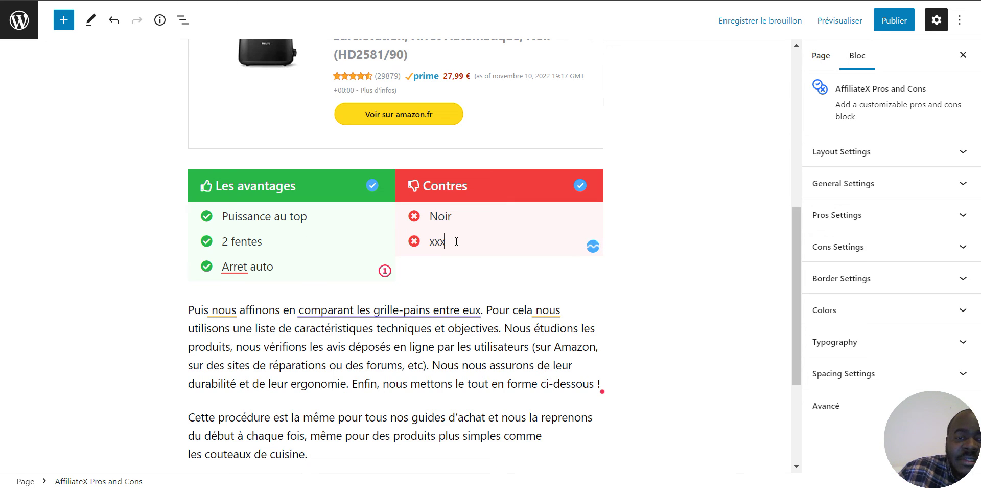
text(loiuyte)
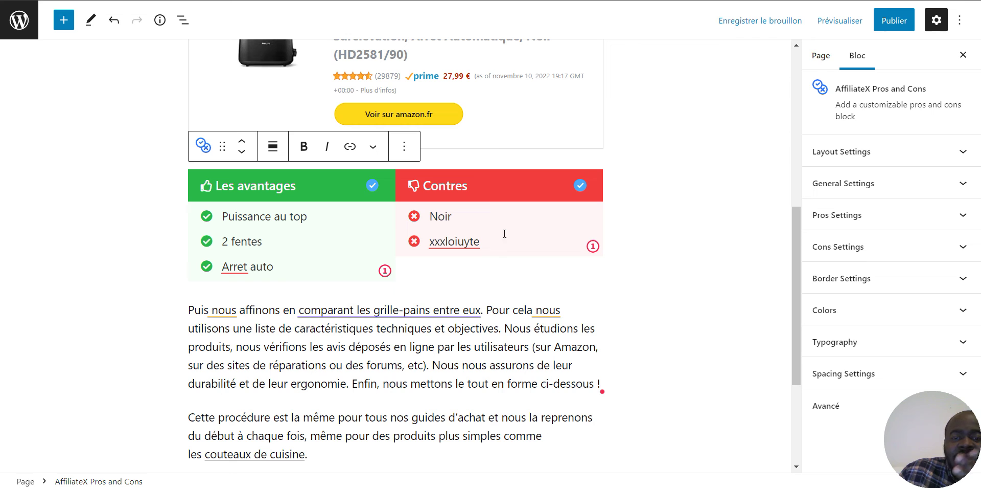
key(ctrl+s)
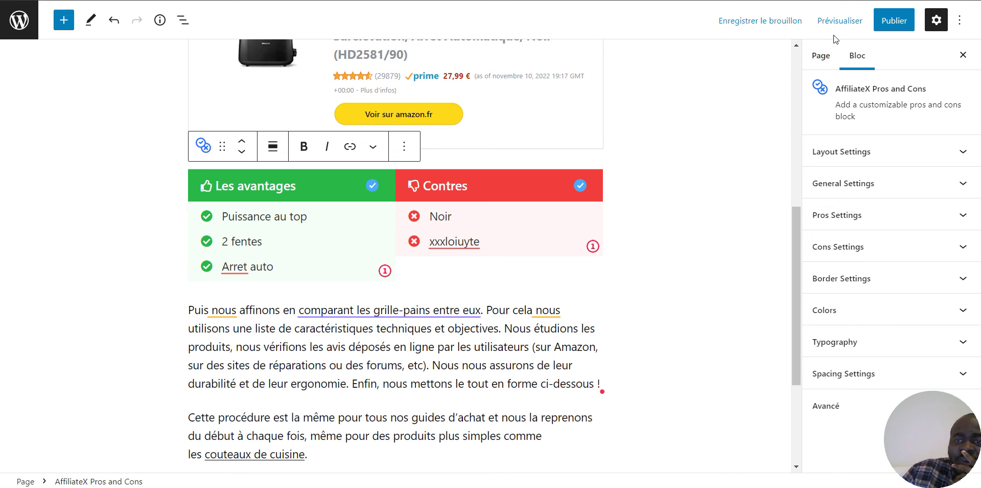
click(770, 20)
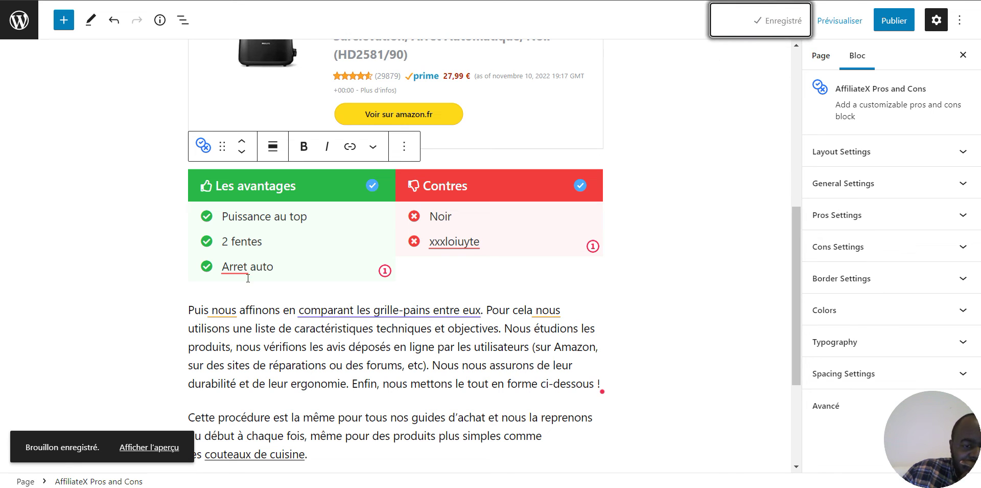
Preview the saved draft and check the Philips product card and the pros-and-cons block below it.
click(145, 449)
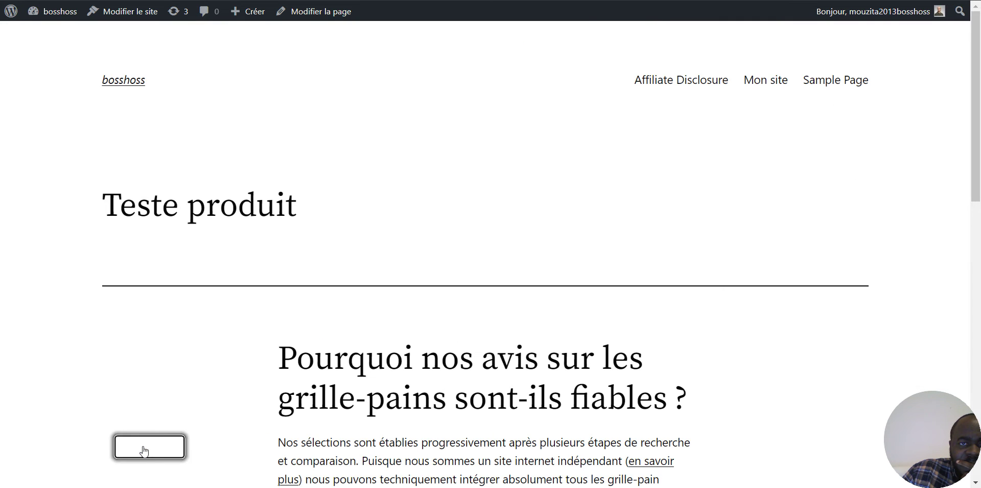
scroll(164, 332, down, 10)
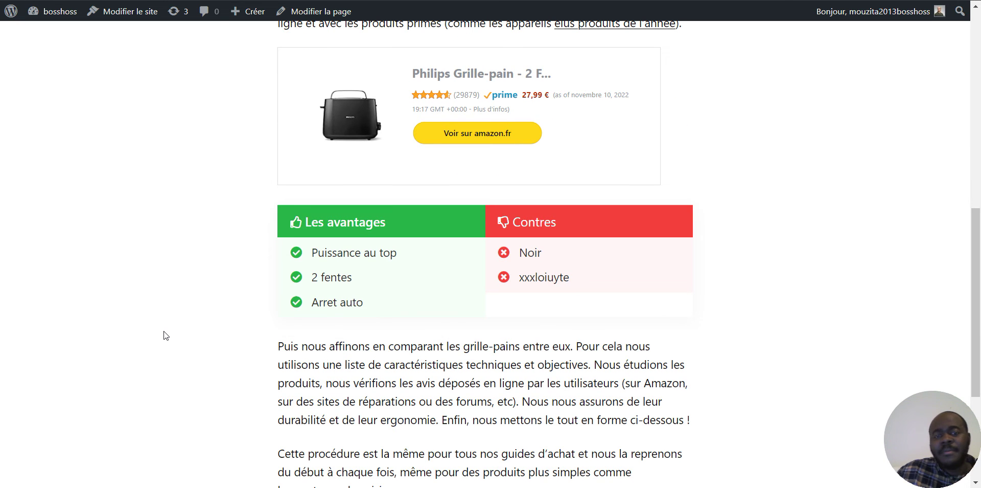
scroll(164, 332, up, 3)
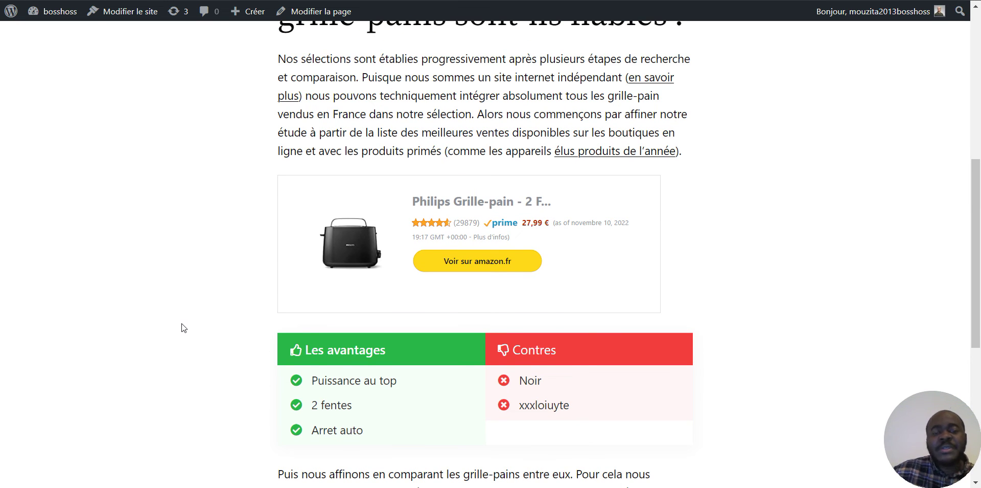
scroll(213, 298, down, 3)
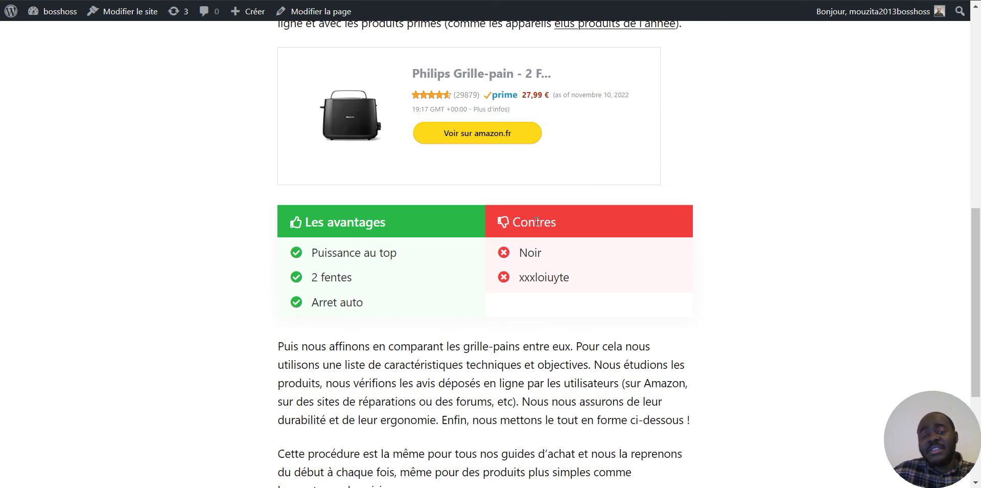
Follow the product card's link to the Philips toaster on amazon.fr and examine its features and ratings by characteristic.
click(492, 133)
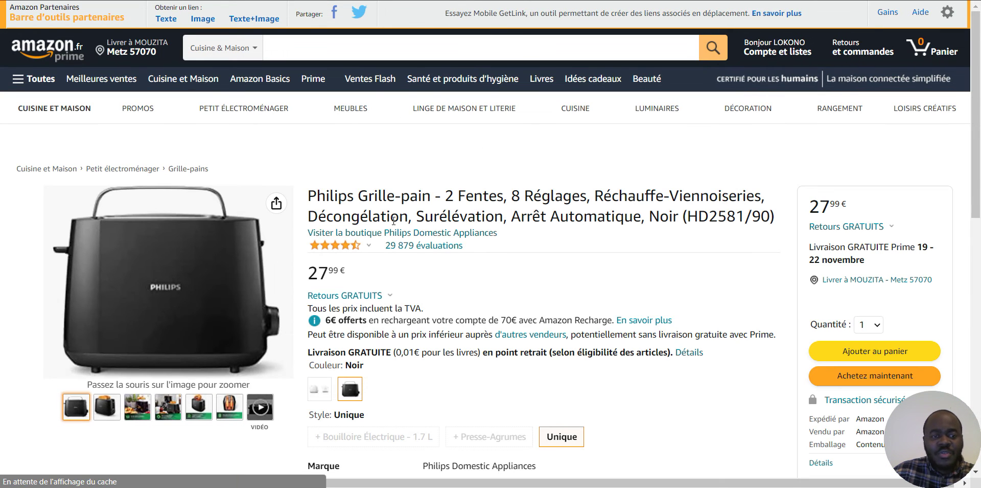
scroll(421, 247, down, 3)
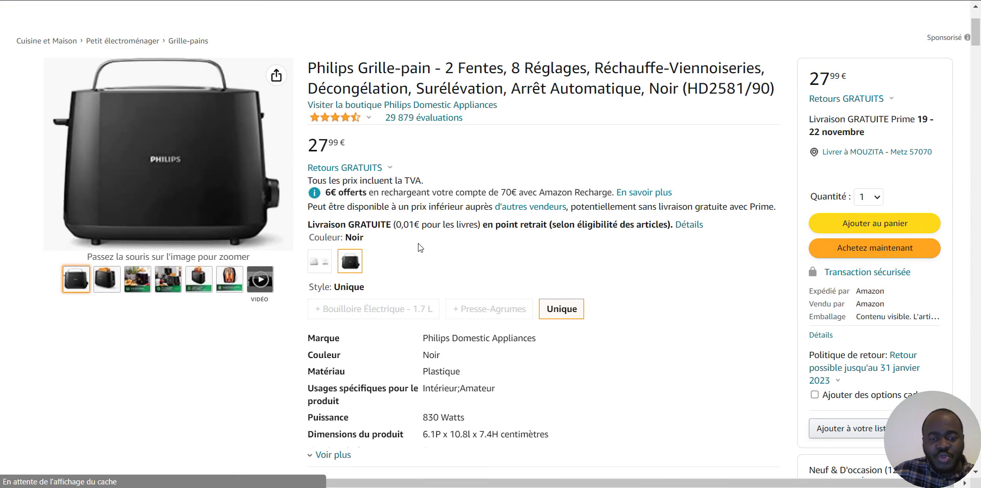
scroll(417, 244, down, 7)
scroll(415, 244, down, 8)
scroll(581, 159, up, 5)
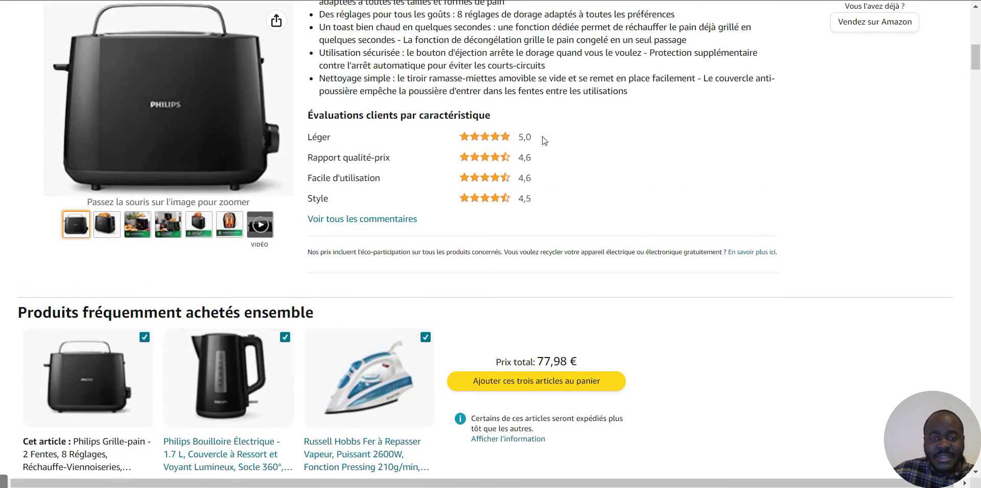
Read through the toaster's customer reviews from France and from other countries.
click(360, 220)
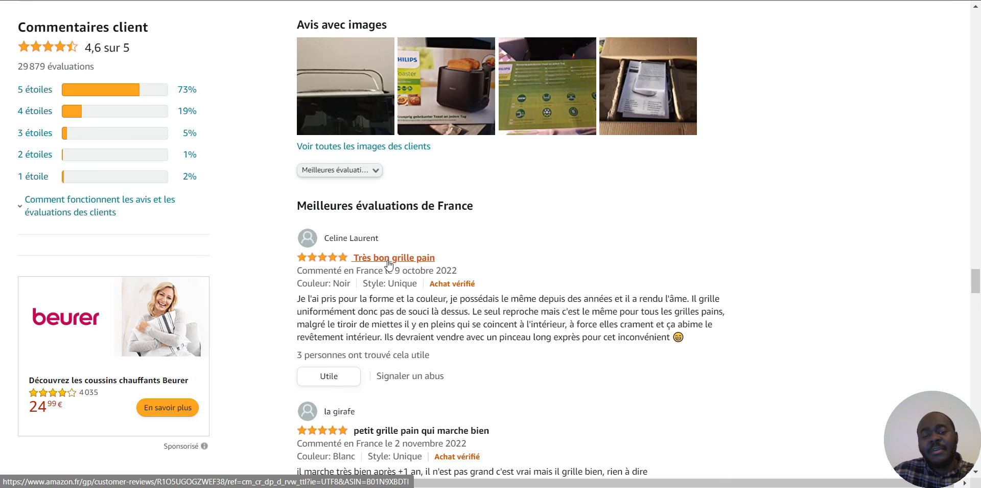
scroll(368, 138, down, 3)
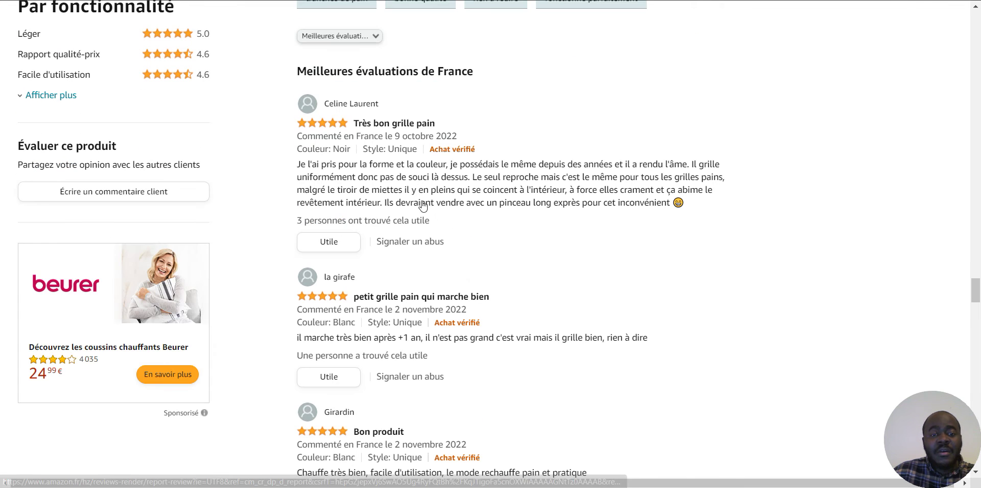
scroll(368, 138, down, 8)
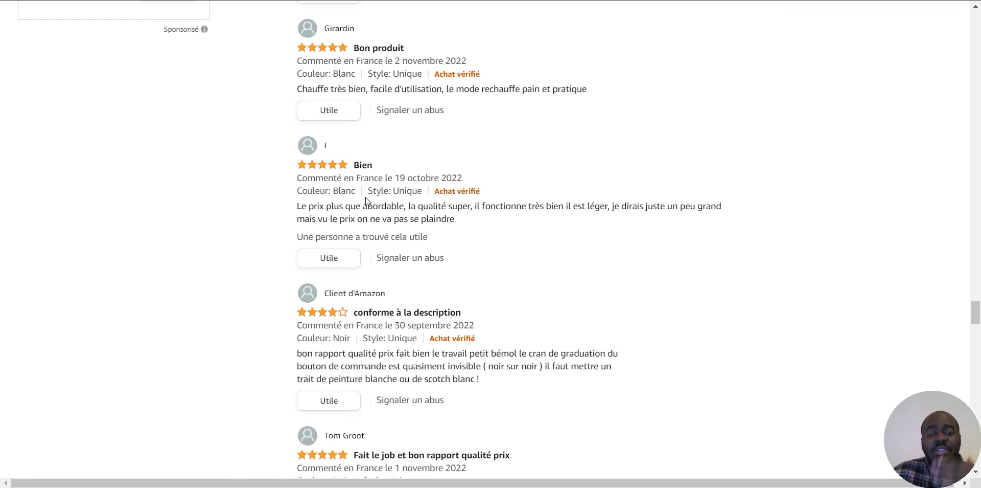
scroll(368, 200, down, 3)
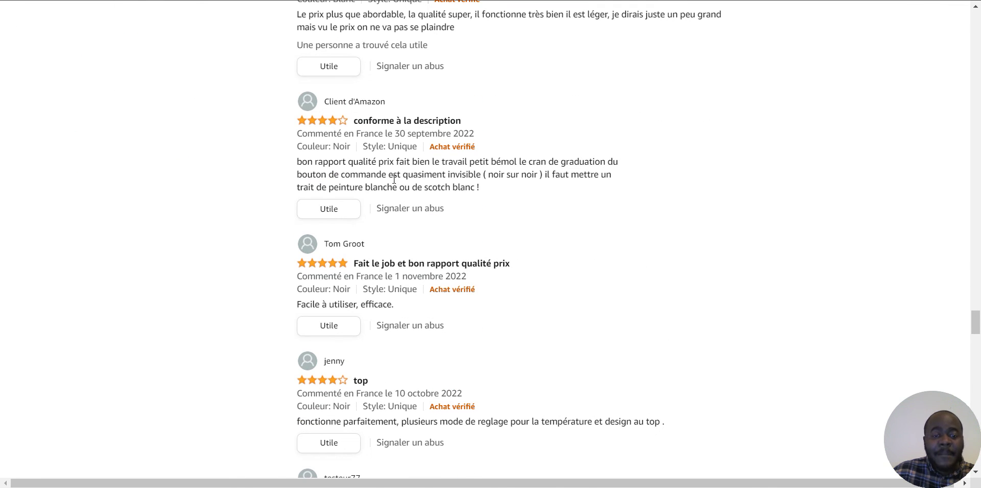
scroll(394, 180, down, 4)
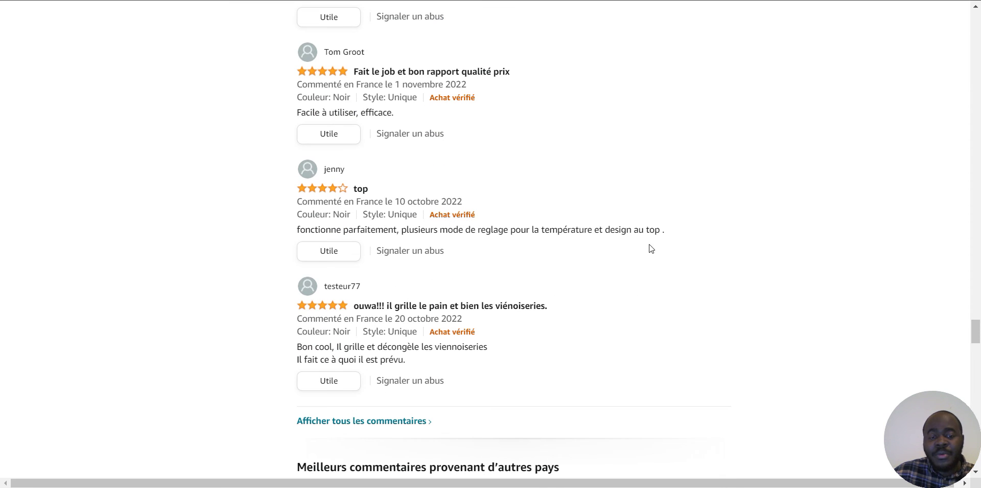
scroll(431, 226, down, 8)
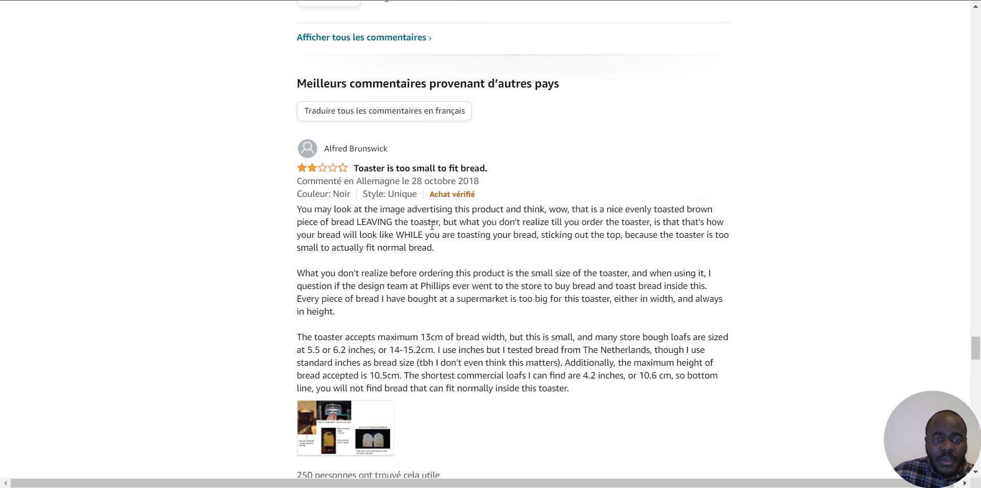
Translate the Amazon page into French, read the review titled "Toaster is too small to fit bread." and return to the product overview.
right_click(545, 171)
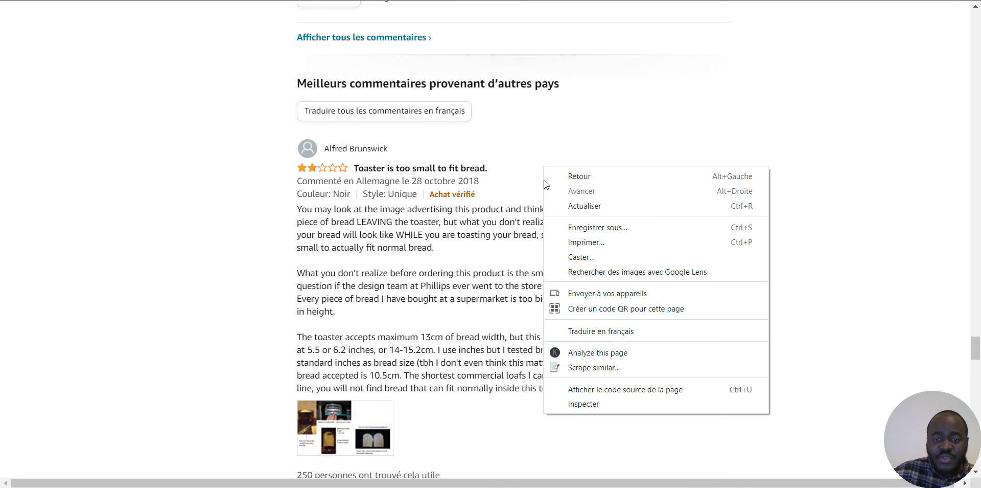
click(608, 330)
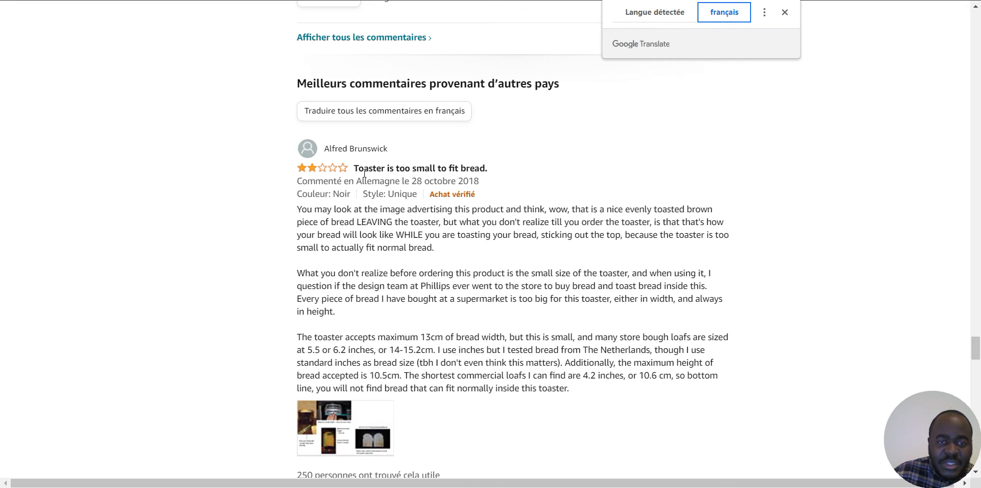
drag(491, 171, 376, 168)
click(434, 175)
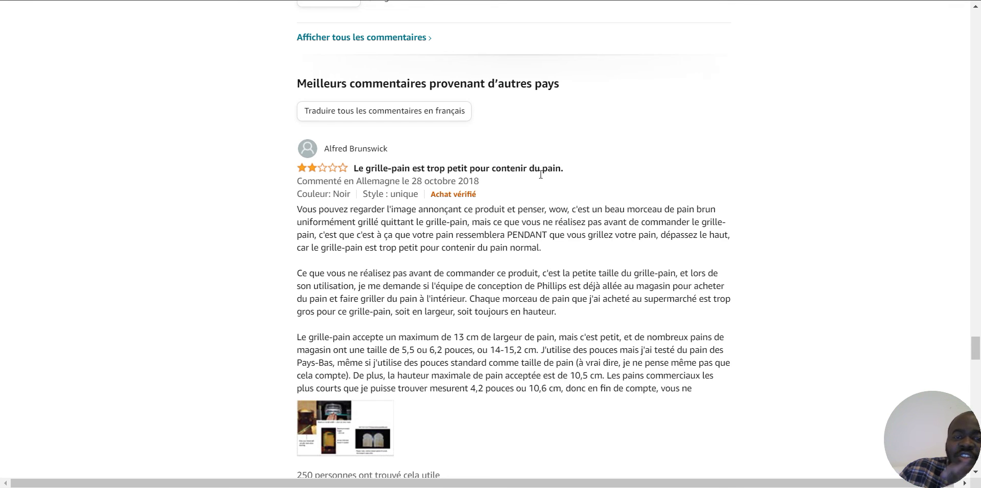
scroll(542, 181, up, 20)
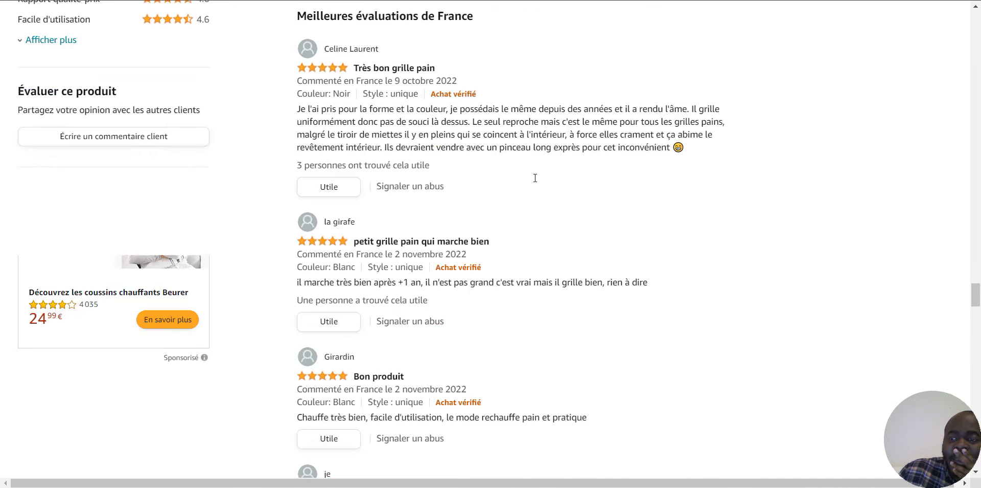
drag(976, 282, 976, 26)
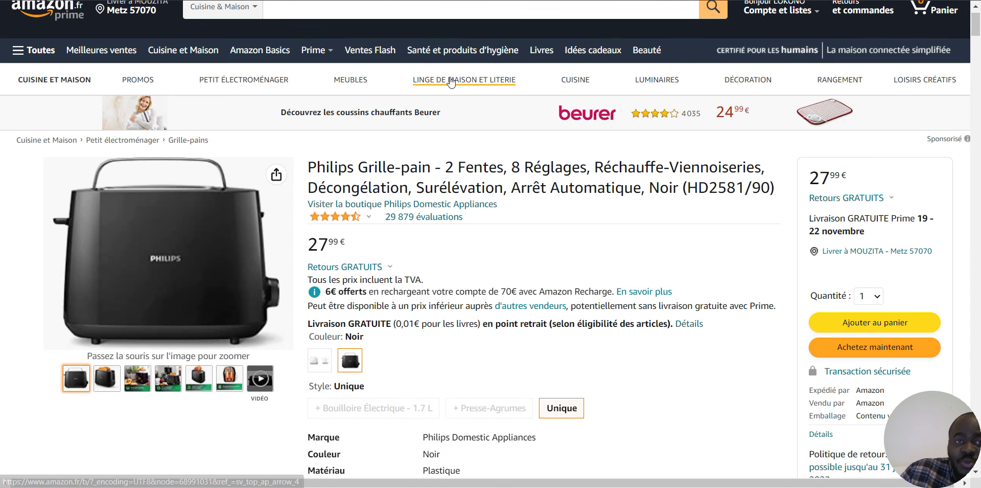
click(408, 1)
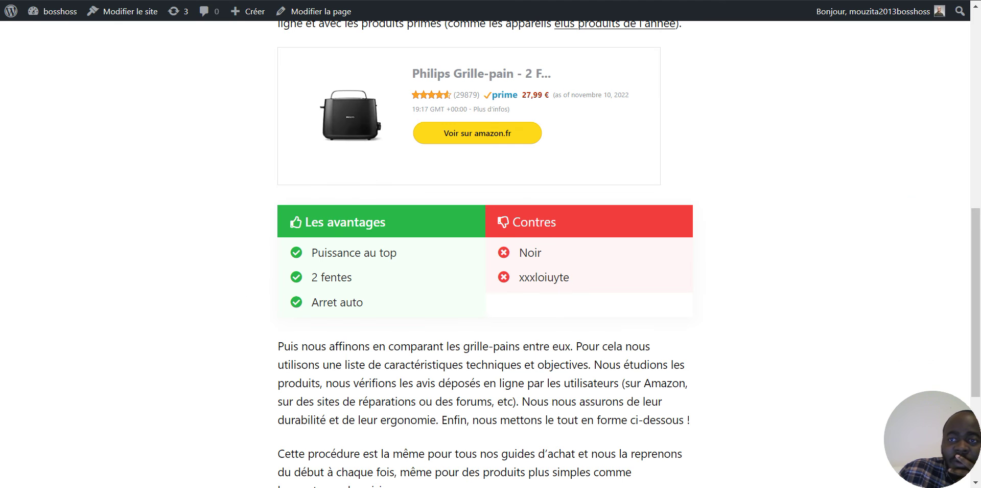
key(ctrl+Tab)
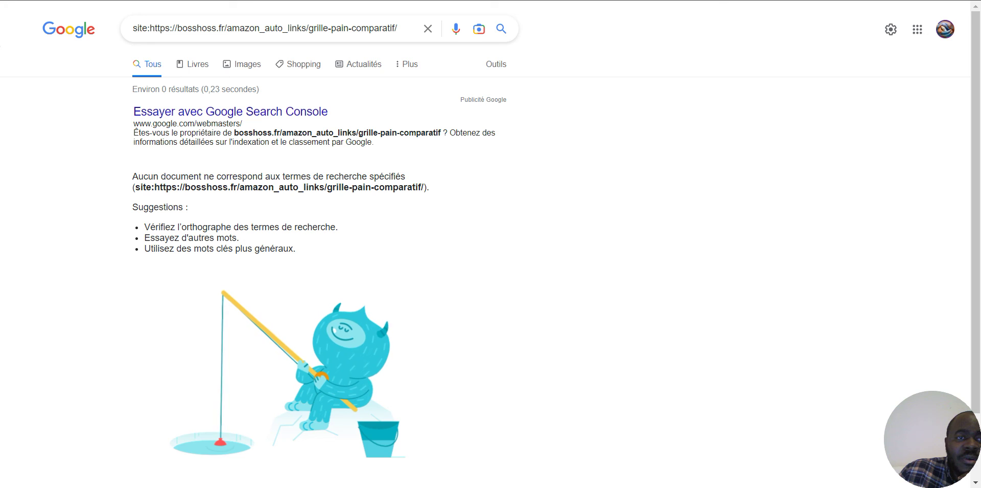
click(404, 1)
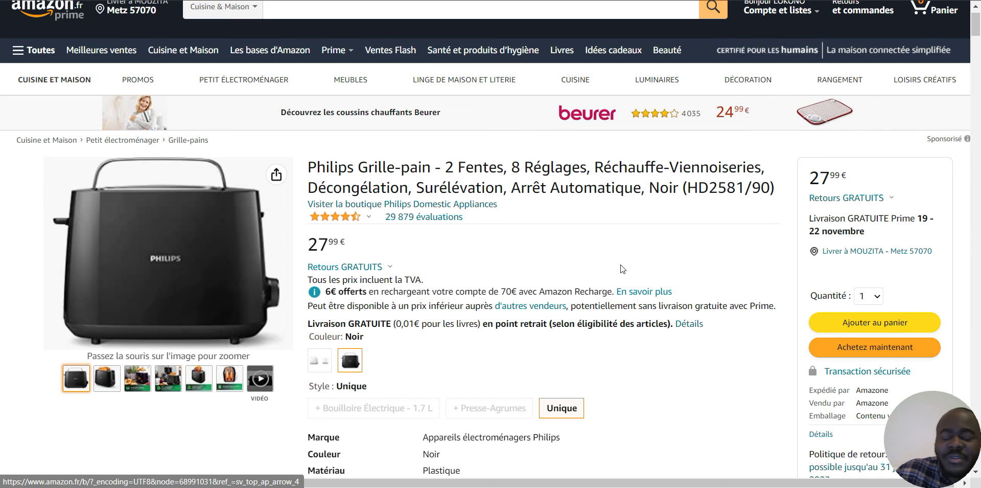
Open the Grille-pains best-seller ranking from the toaster's product information and examine the top-ranked models.
scroll(495, 250, down, 15)
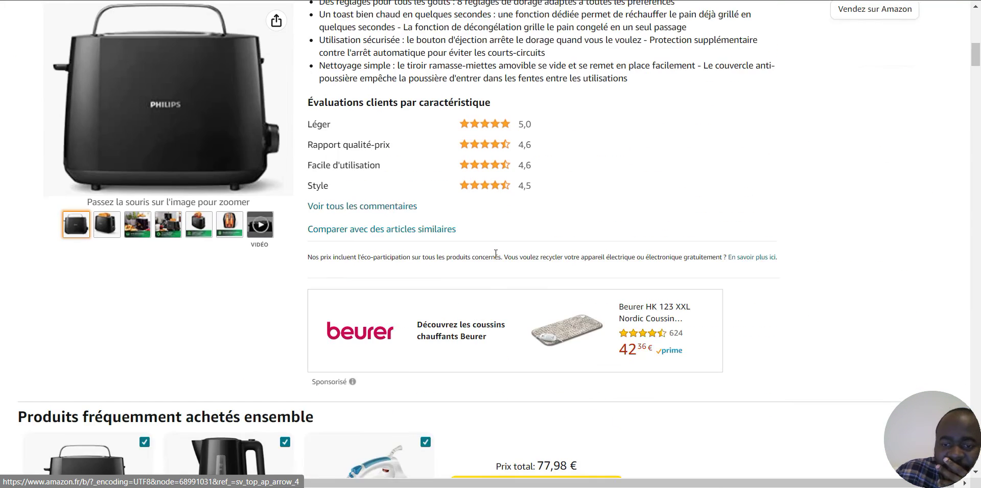
scroll(496, 257, down, 20)
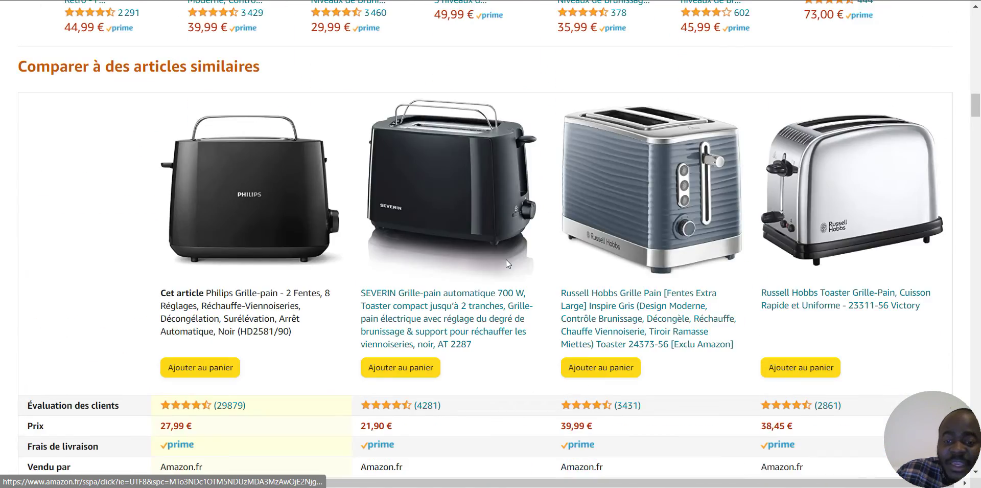
scroll(506, 261, down, 3)
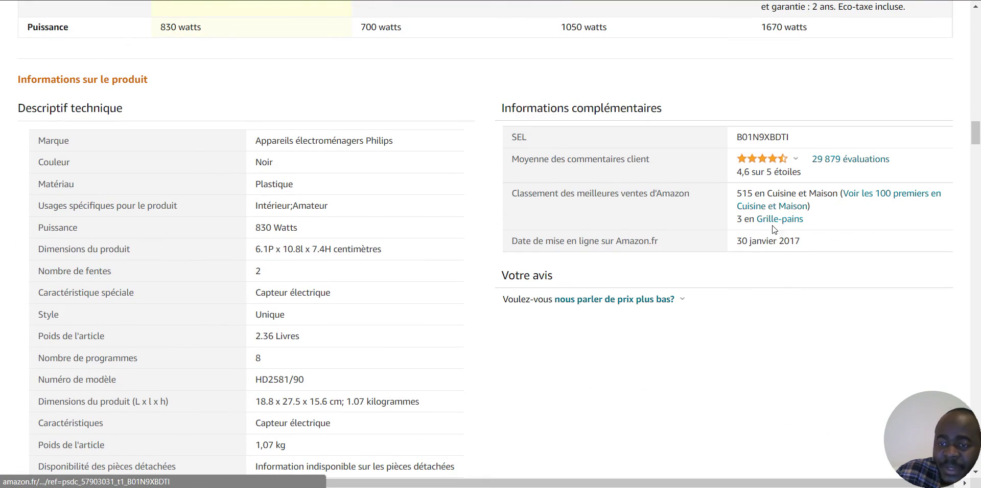
click(773, 220)
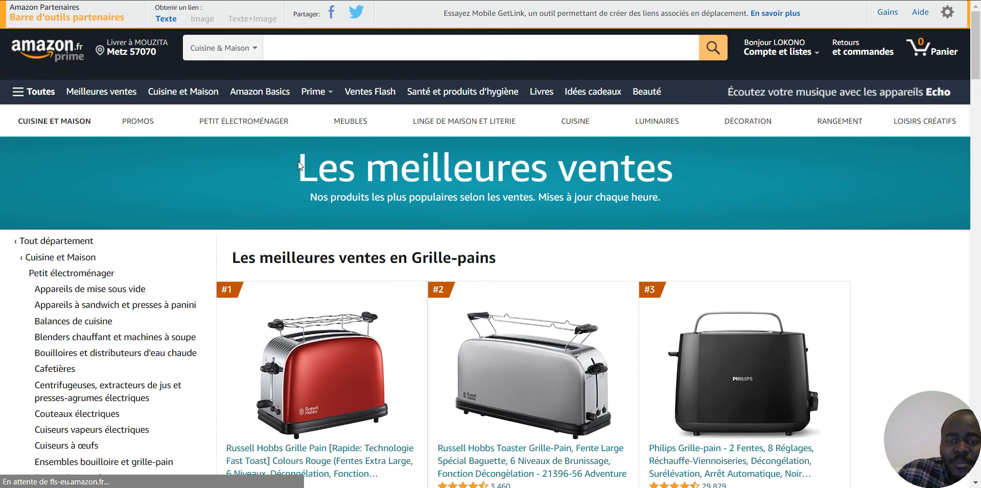
scroll(357, 212, down, 3)
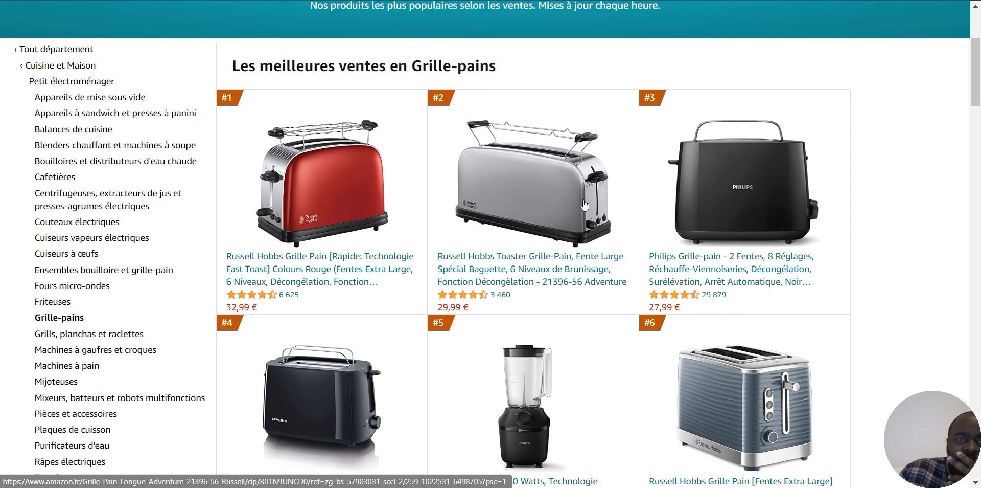
scroll(583, 204, up, 2)
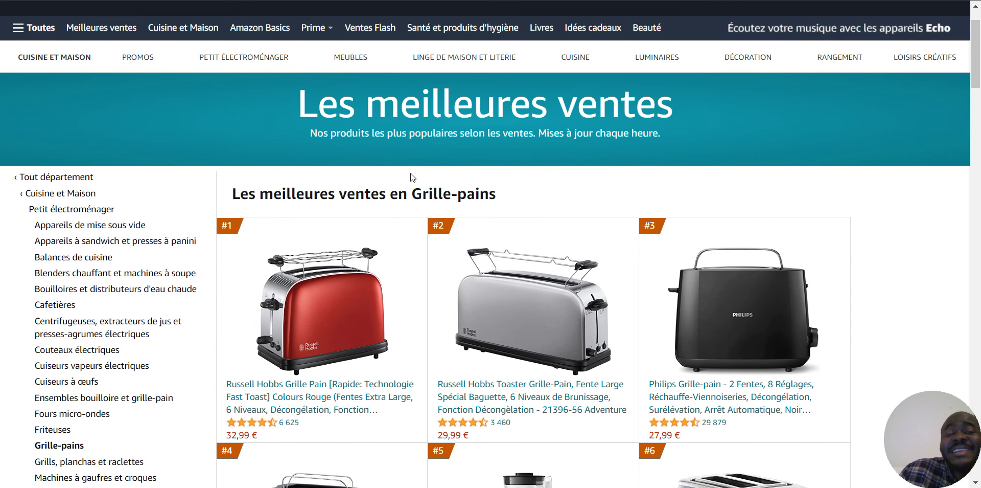
scroll(406, 175, down, 2)
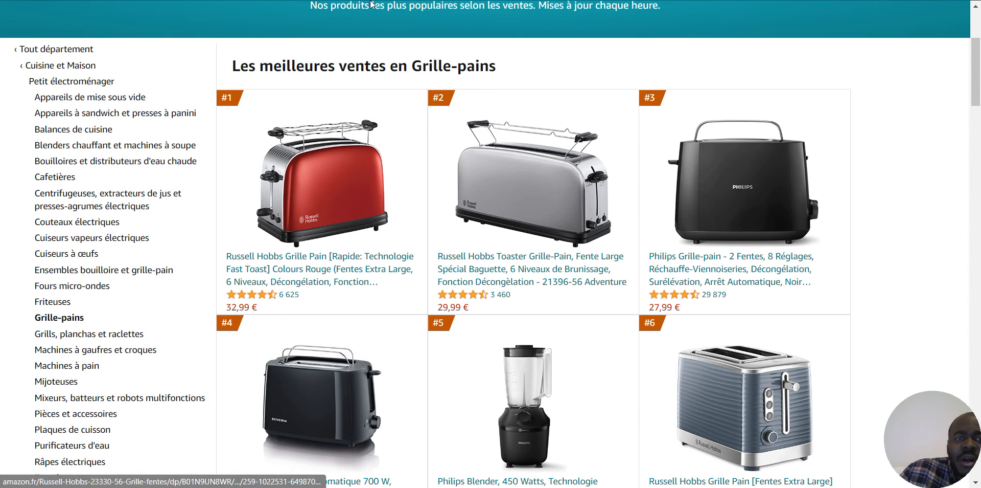
Return to the Default unit options of Auto Amazon Links in the WordPress dashboard.
key(ctrl+Tab)
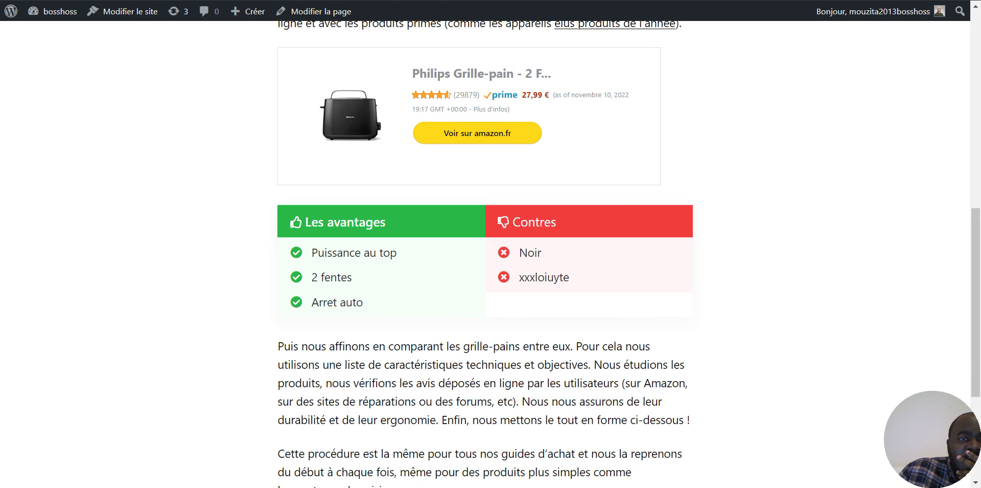
key(ctrl+Tab)
key(ctrl+Tab)
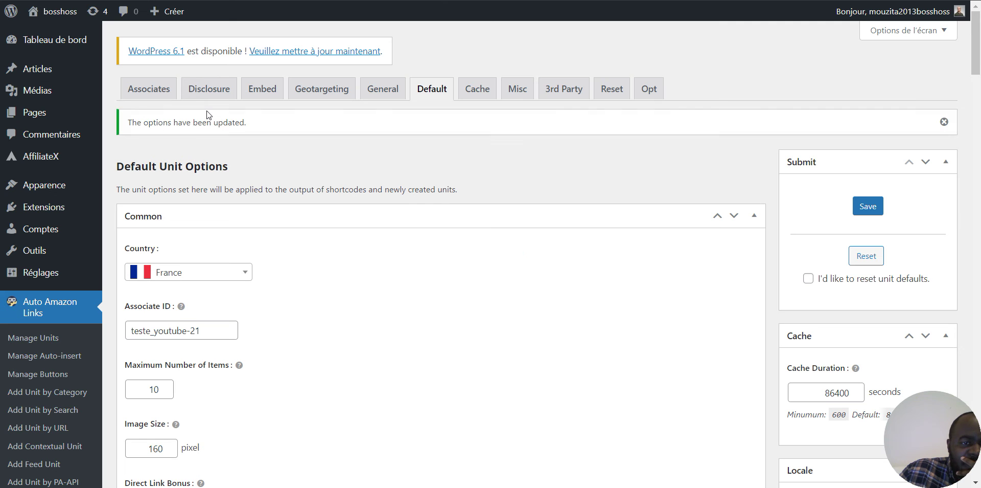
Start a new Auto Amazon Links unit by category and name it "Test test grille".
scroll(431, 224, down, 4)
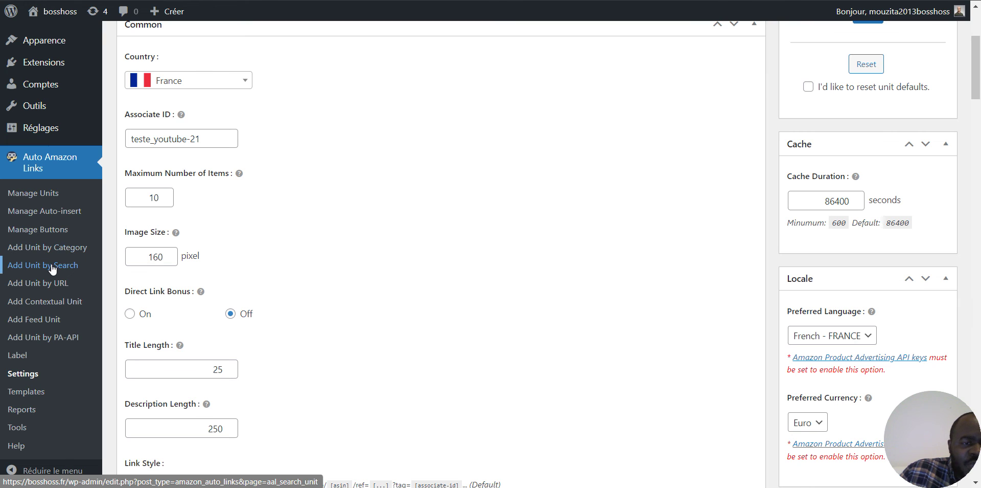
click(40, 250)
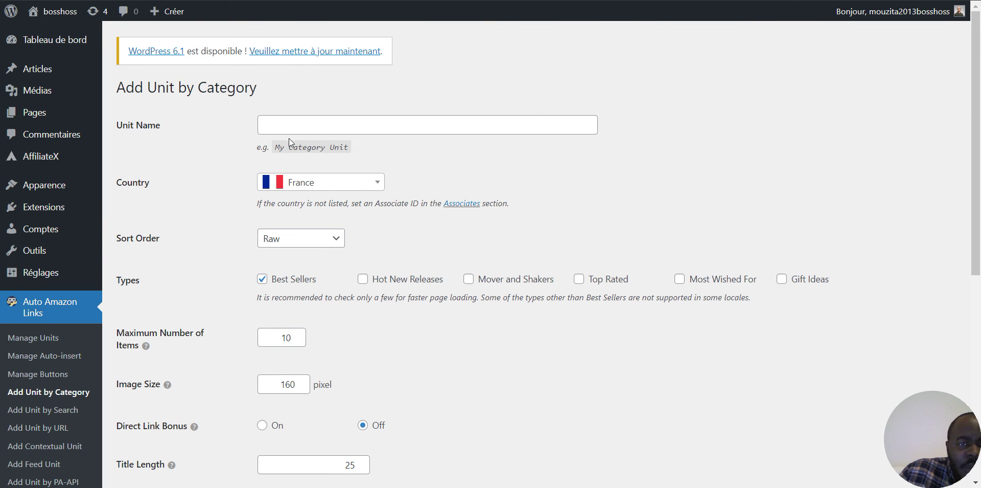
click(289, 123)
text(Test test)
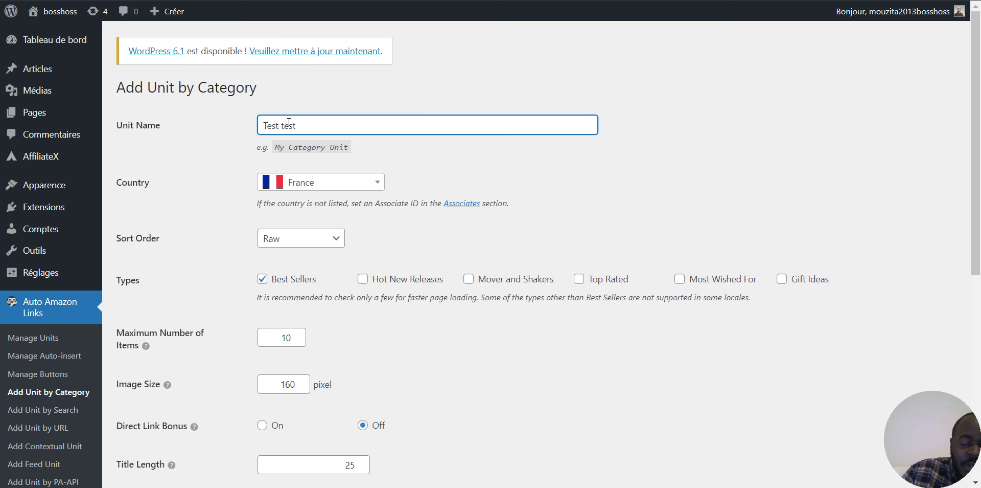
text(grille)
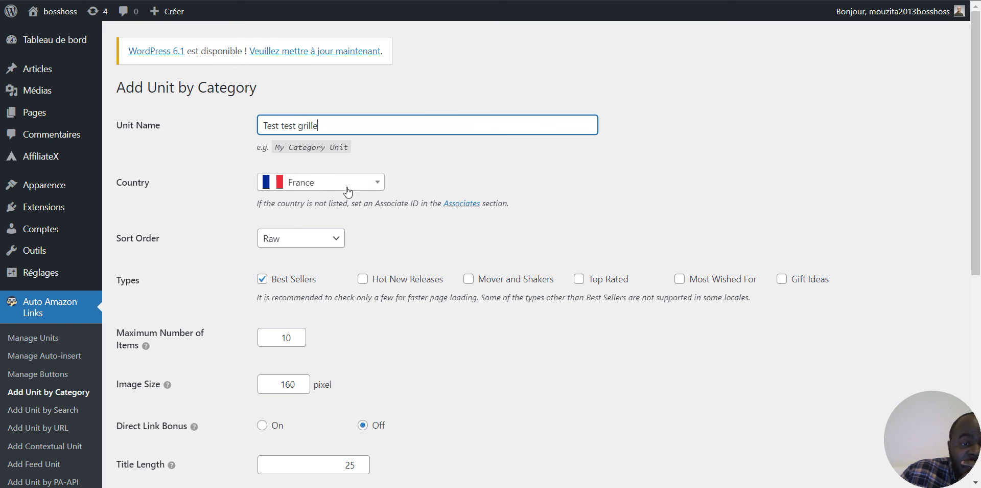
Keep the Raw sort order and the Best Sellers type, check the remaining unit options and proceed to category selection.
scroll(346, 191, down, 1)
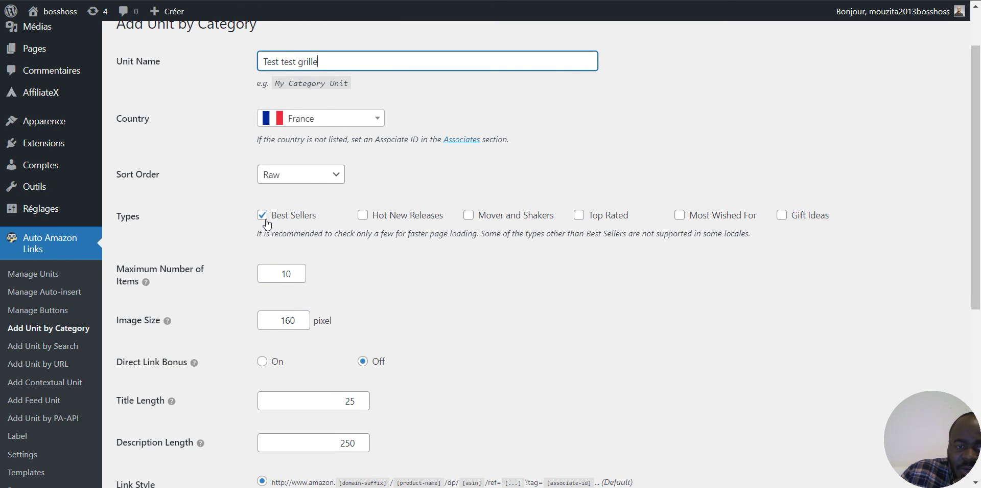
click(309, 177)
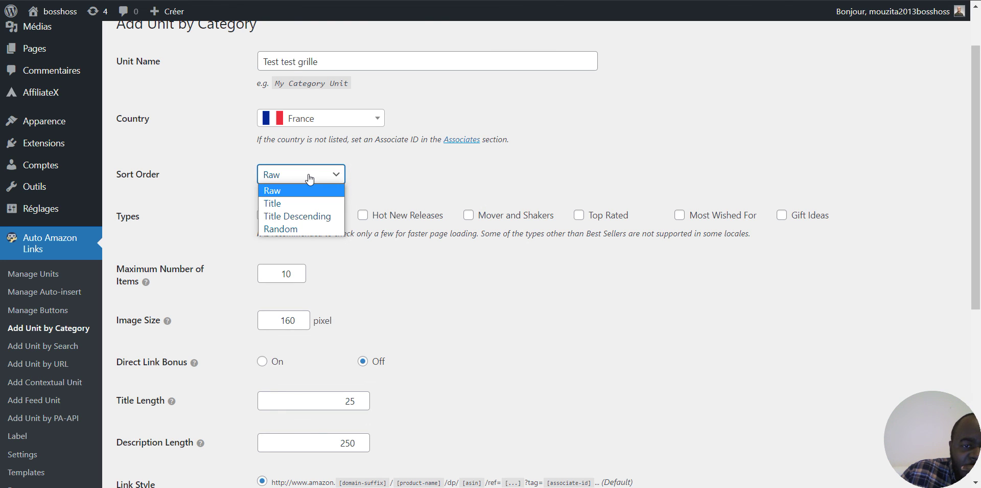
click(296, 190)
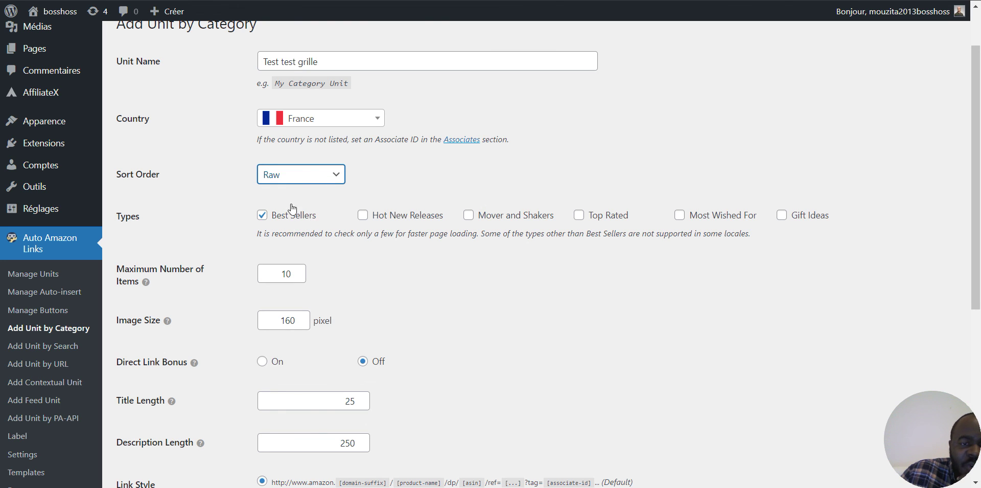
scroll(306, 204, down, 2)
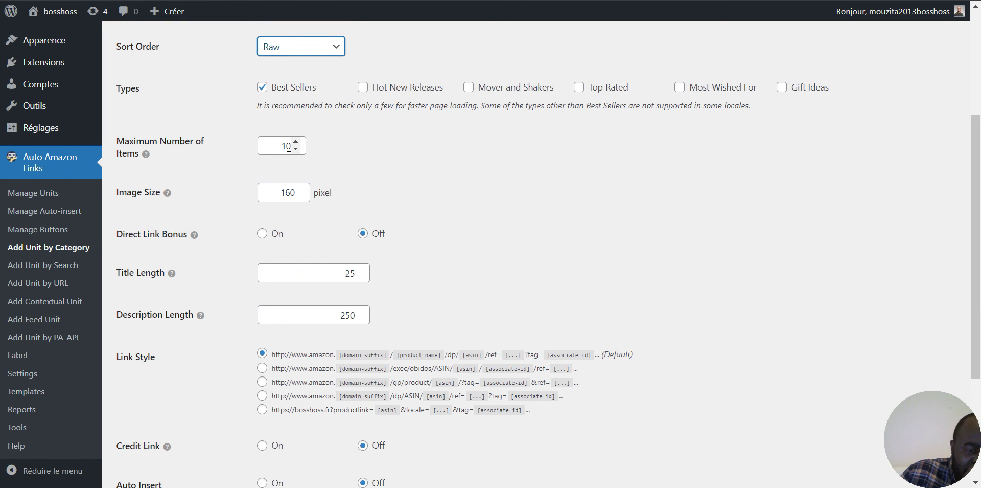
scroll(288, 147, down, 2)
scroll(292, 151, down, 1)
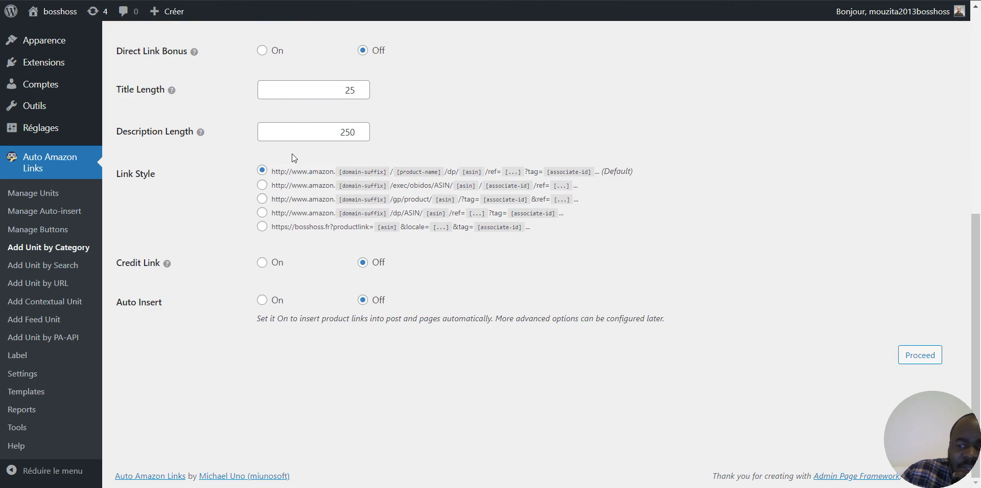
scroll(480, 182, up, 6)
scroll(481, 182, down, 6)
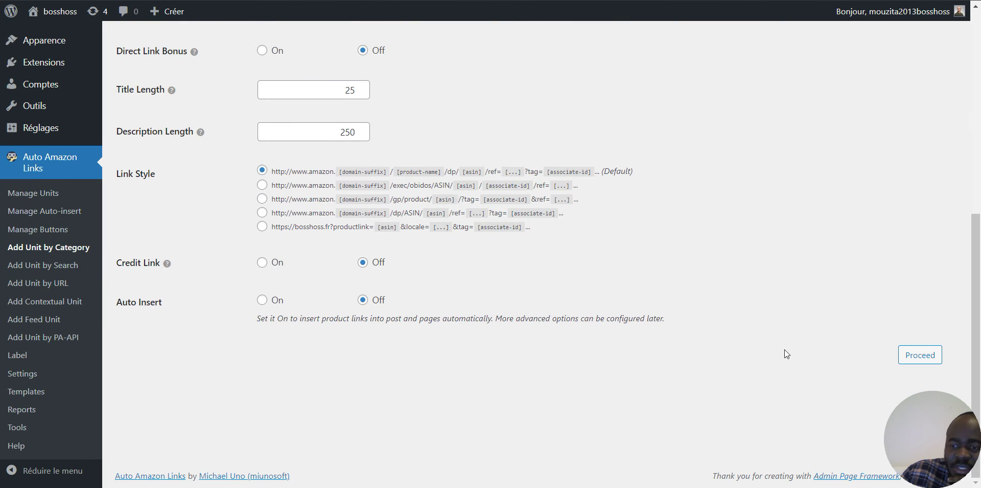
click(913, 353)
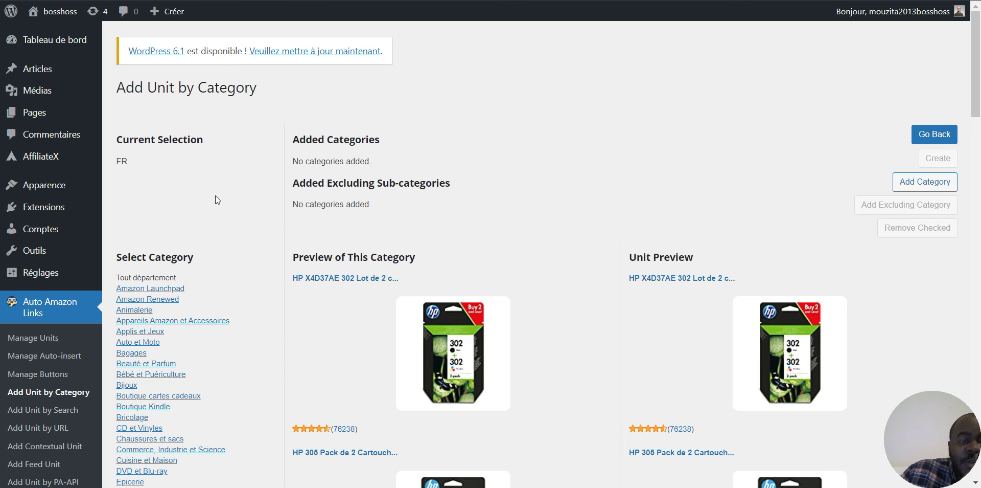
Examine the list of selectable categories and check the Grille-pains category path on the Amazon best-seller page.
scroll(216, 198, down, 1)
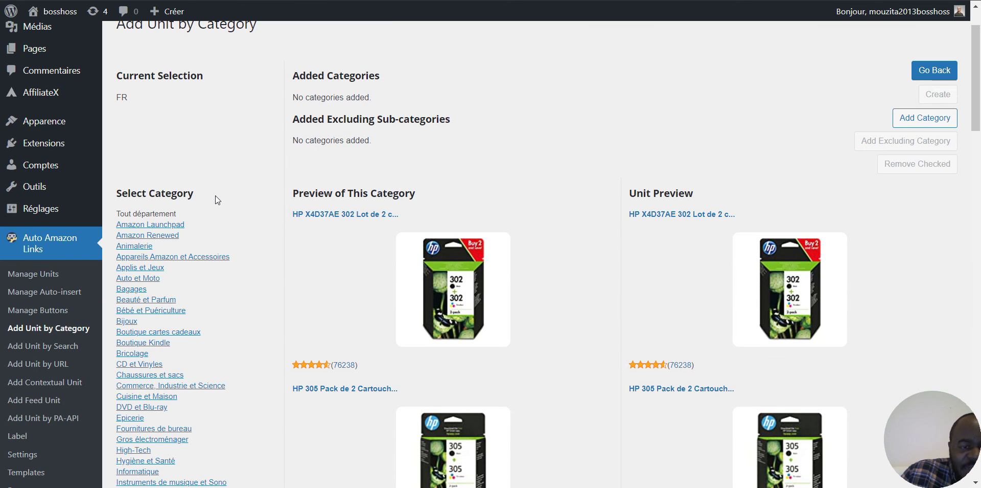
scroll(217, 199, down, 2)
scroll(216, 200, down, 1)
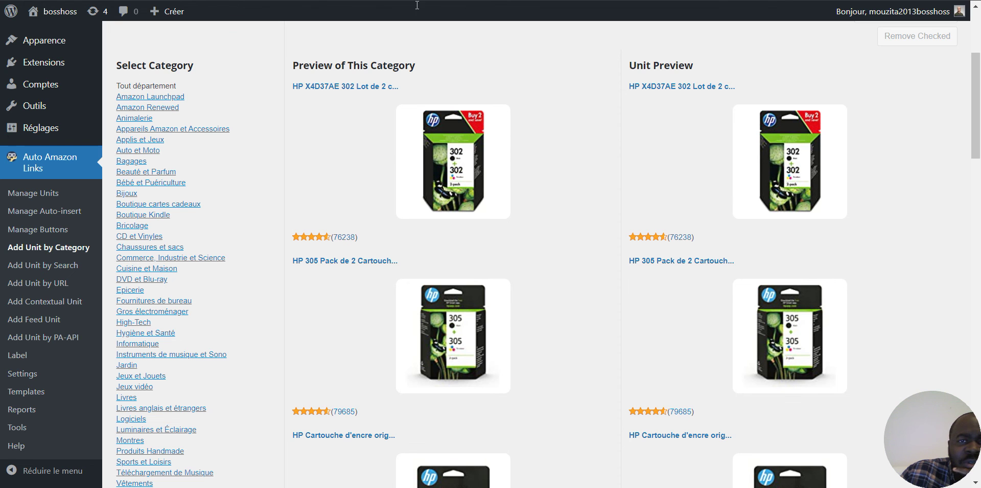
key(ctrl+Tab)
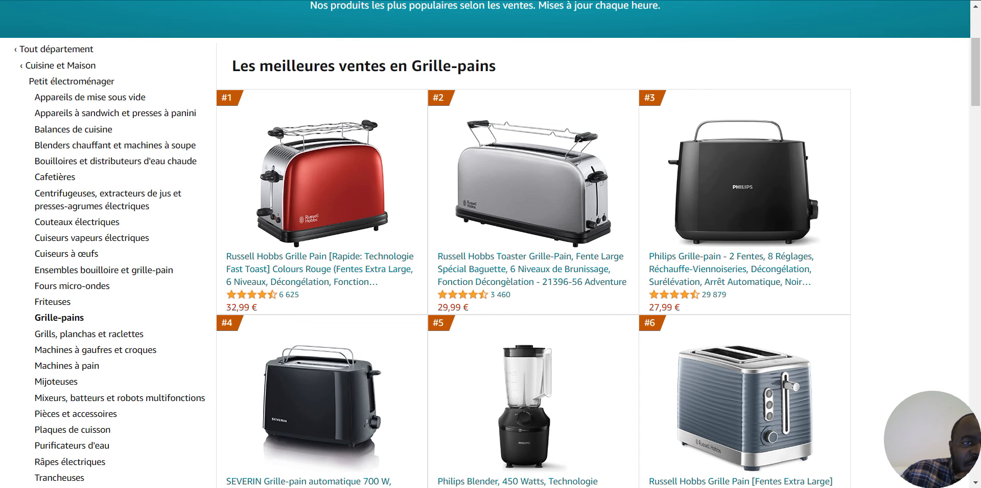
key(ctrl+shift+Tab)
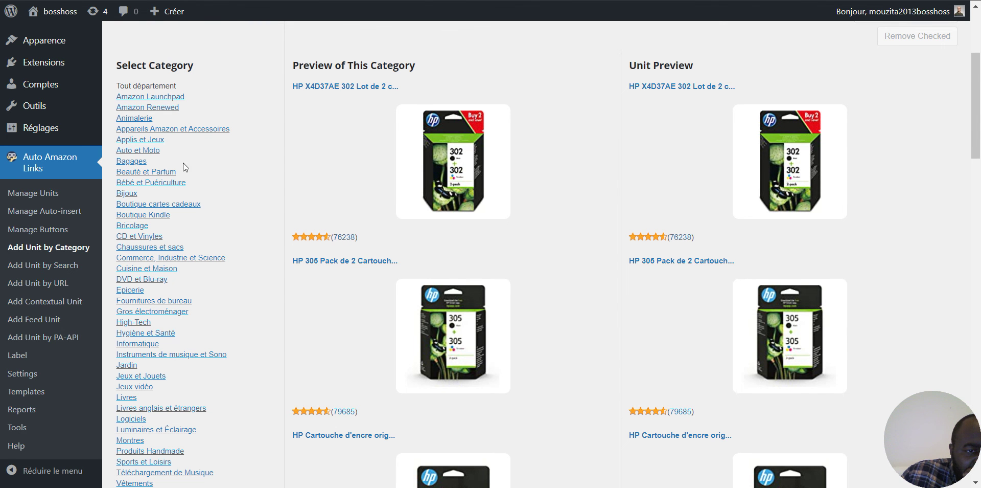
Select the category Cuisine et Maison > Petit électroménager > Grille-pains for the unit.
scroll(183, 162, down, 1)
click(158, 207)
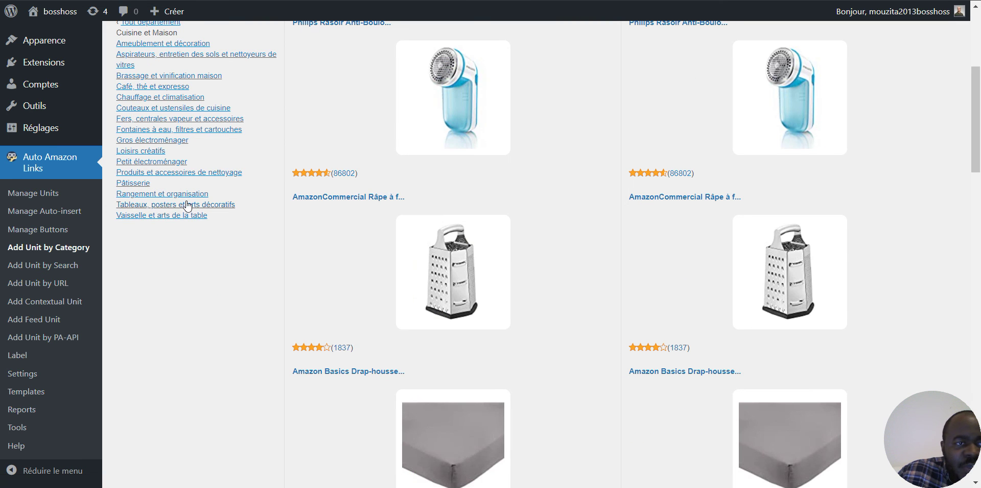
scroll(187, 204, up, 2)
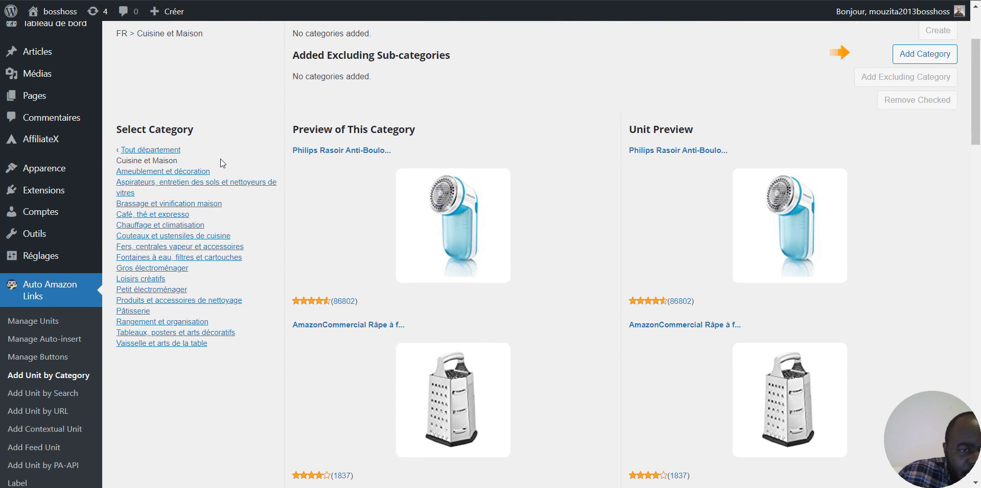
click(168, 290)
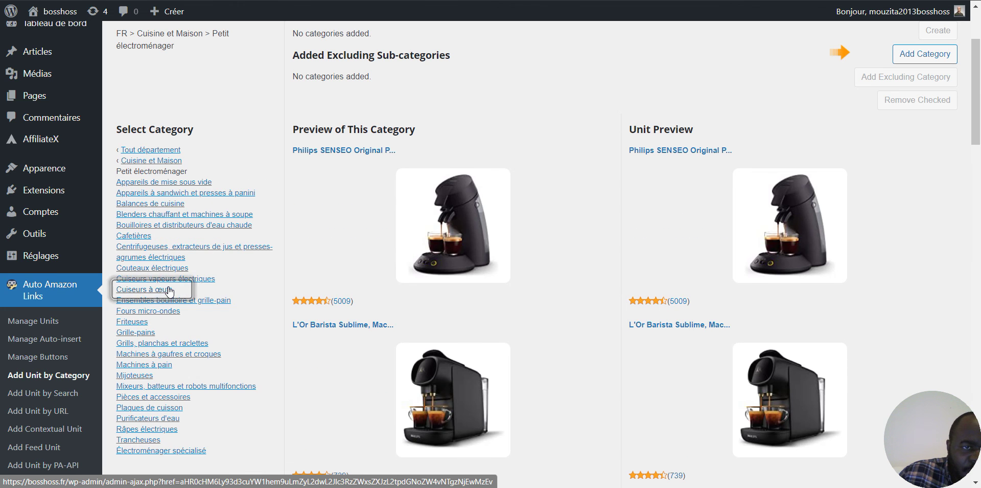
scroll(168, 291, down, 1)
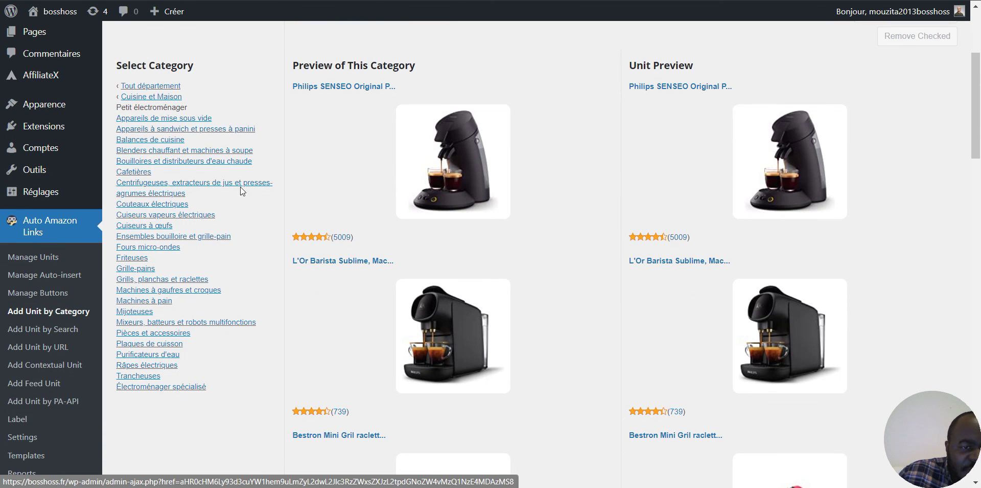
click(145, 269)
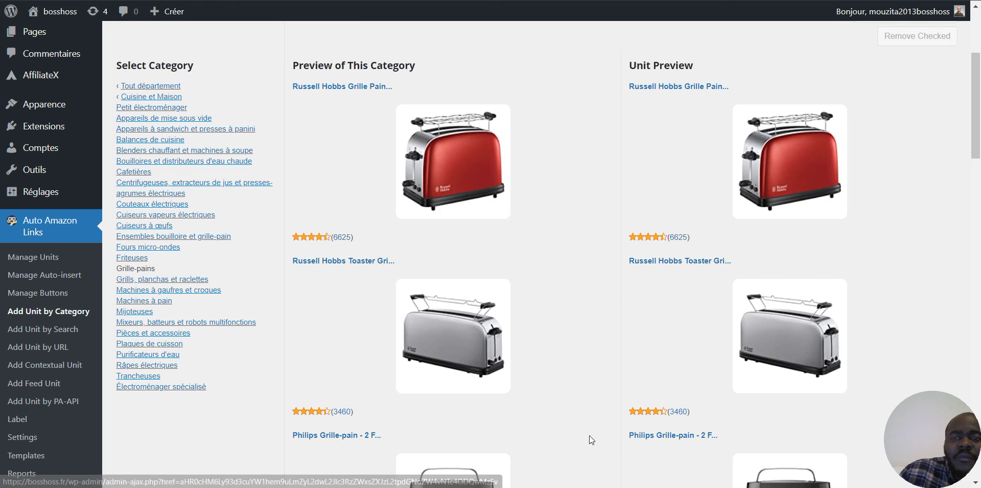
Add the selected Grille-pains category to the unit and create the unit.
scroll(508, 252, up, 1)
scroll(370, 249, up, 1)
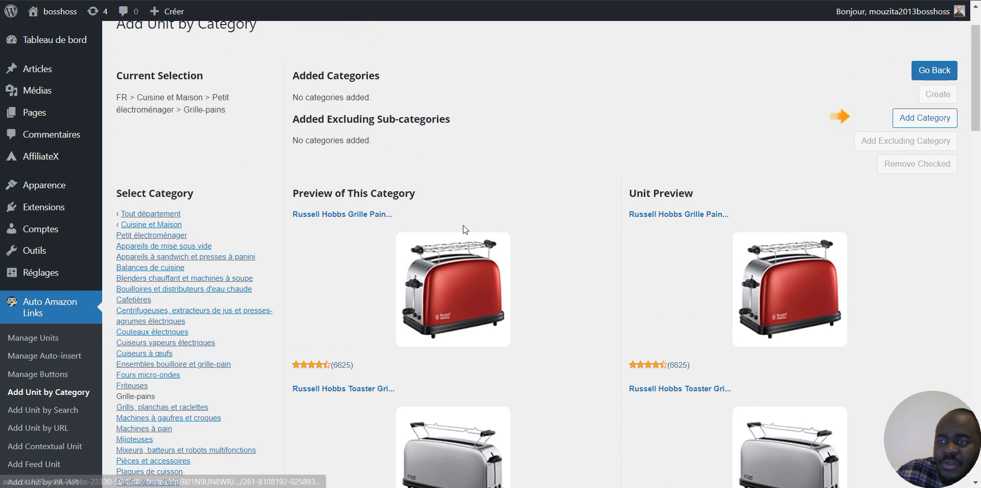
click(920, 123)
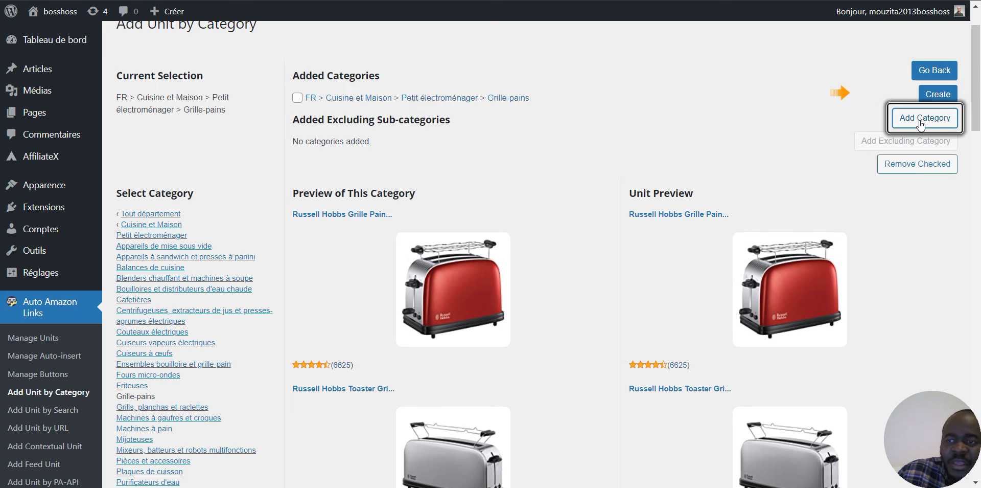
click(937, 95)
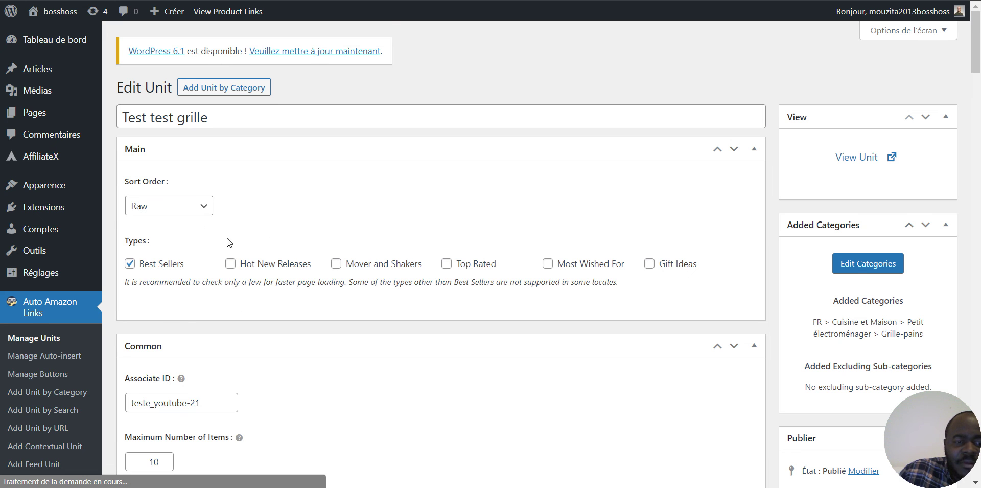
Review the settings of the "Test test grille" unit and open its page on the site.
scroll(259, 258, down, 9)
scroll(442, 143, up, 6)
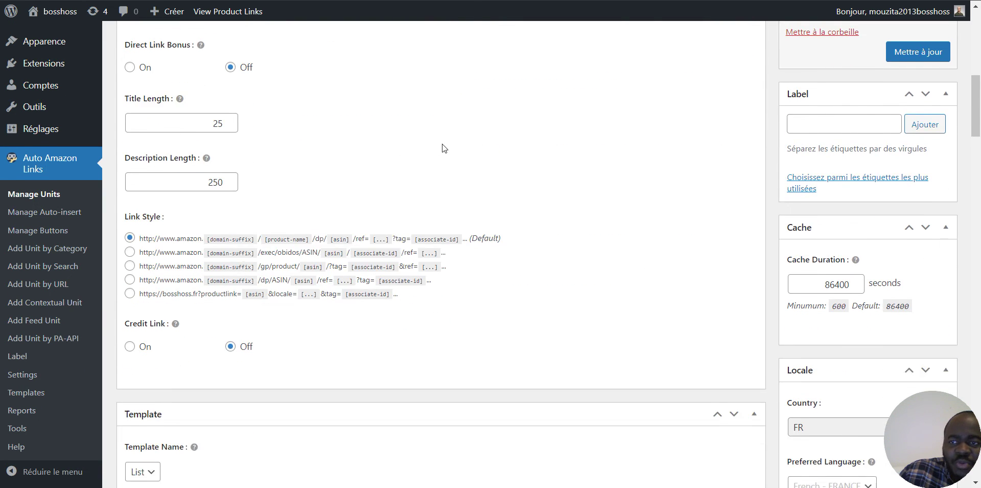
scroll(515, 171, down, 1)
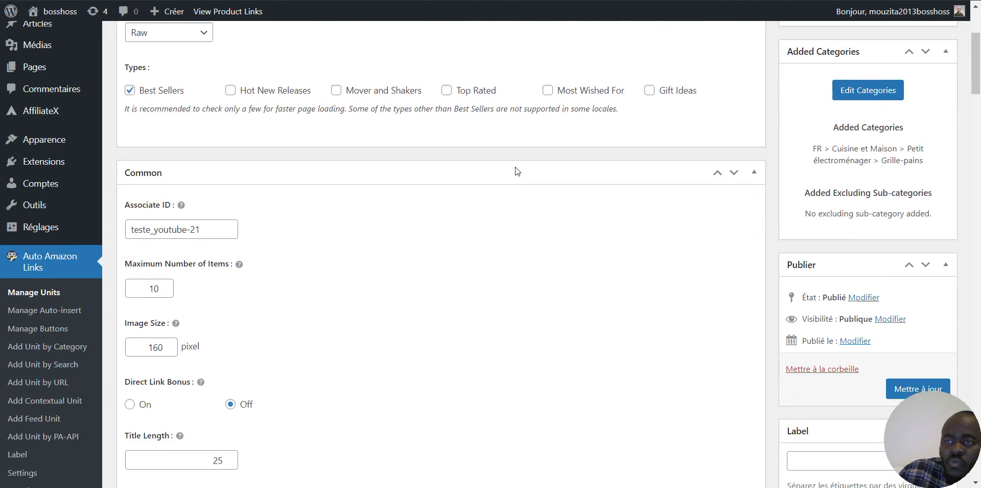
scroll(515, 170, up, 3)
click(875, 95)
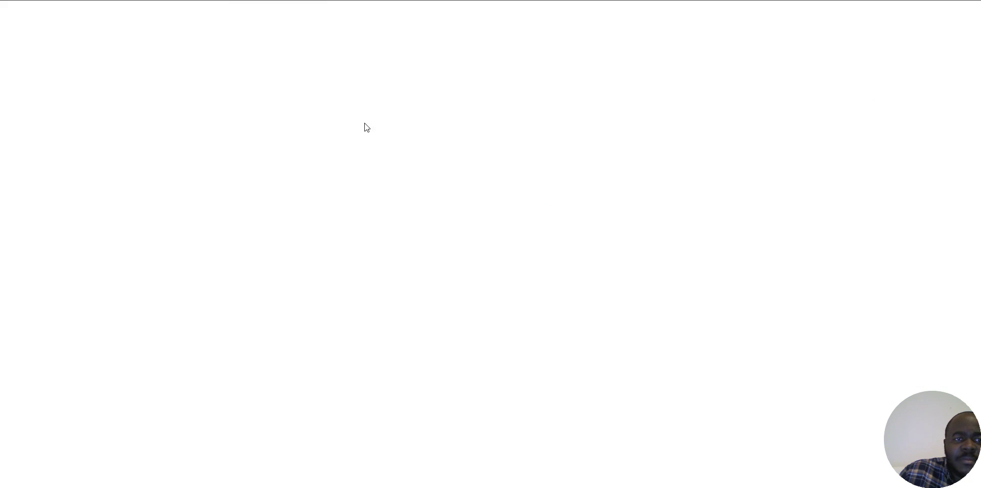
Look through the toaster list on the "Test test grille" page and return to the unit's editor.
scroll(110, 154, down, 3)
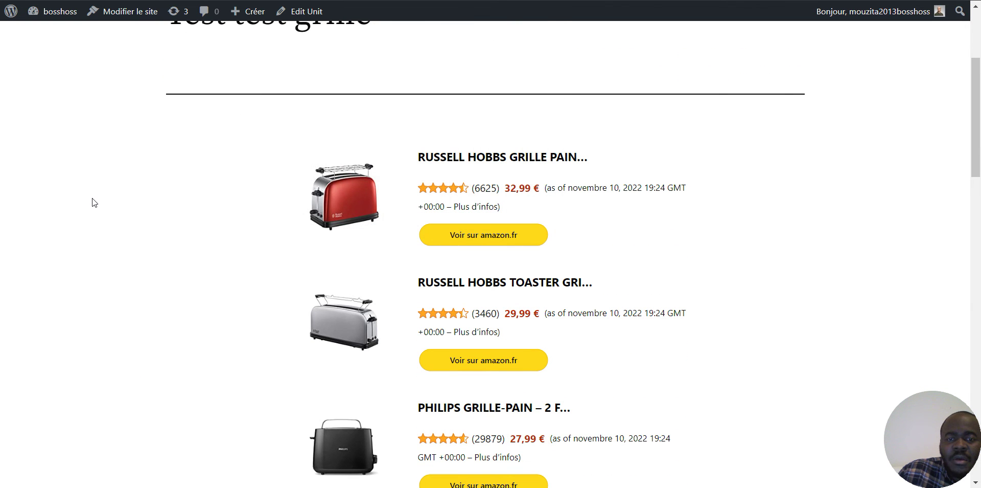
scroll(93, 198, down, 3)
scroll(93, 199, down, 14)
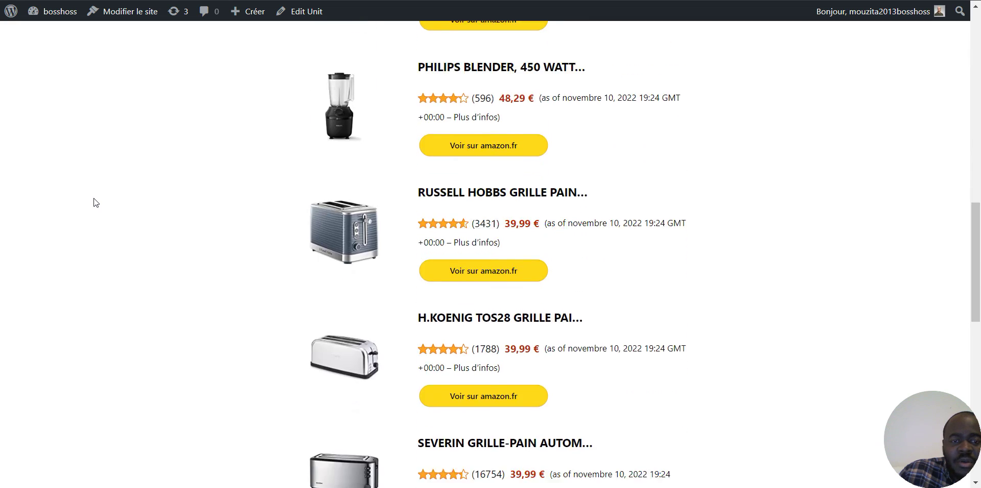
scroll(93, 198, up, 16)
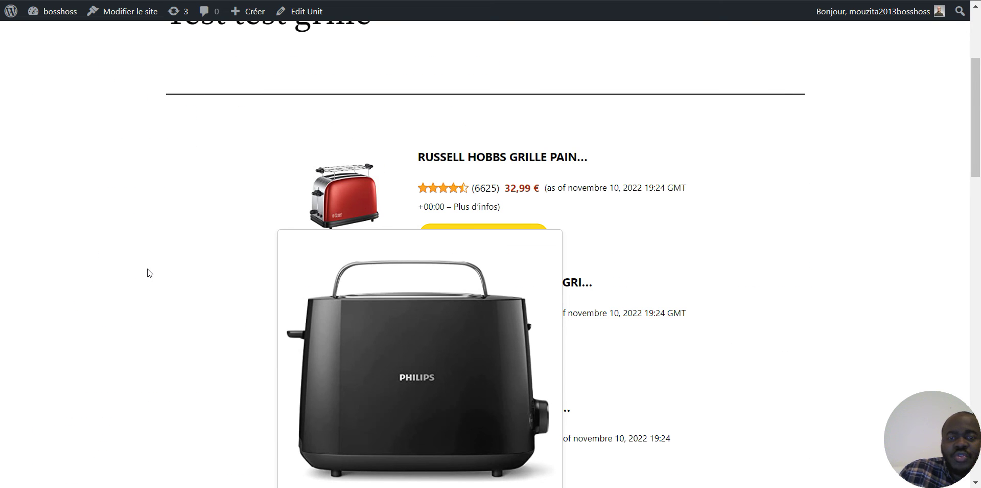
scroll(191, 190, down, 5)
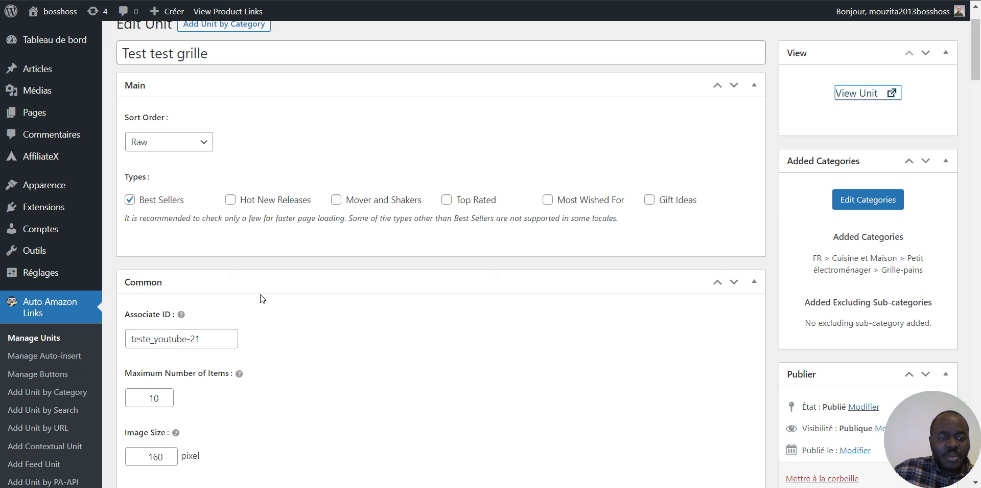
Open the list of Auto Amazon Links units and highlight the shortcode of "Test test grille".
click(44, 313)
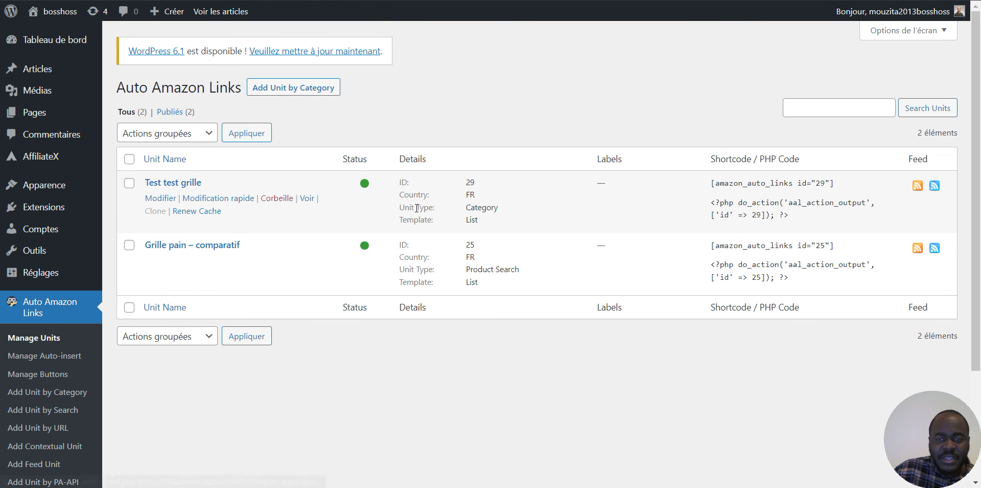
drag(838, 185, 718, 183)
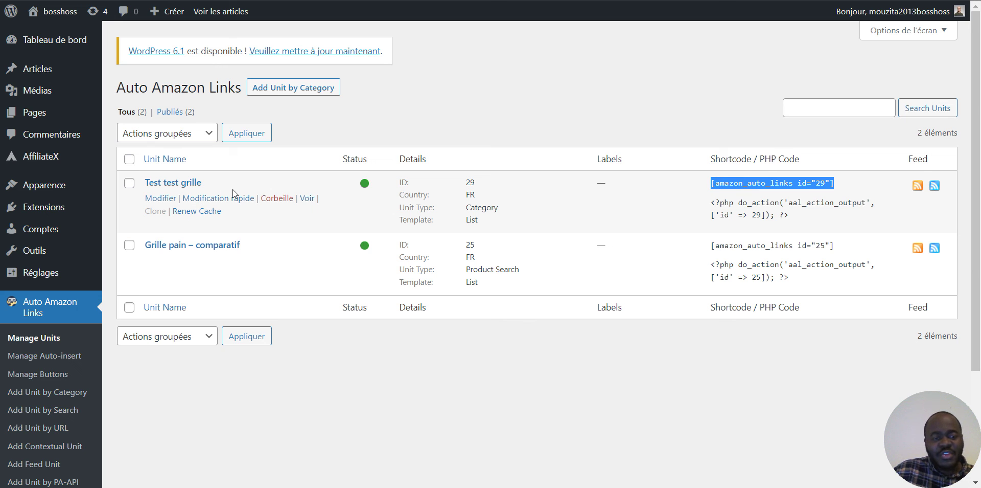
Go back to the published unit pages and review the product list on "Grille pain – comparatif".
click(130, 247)
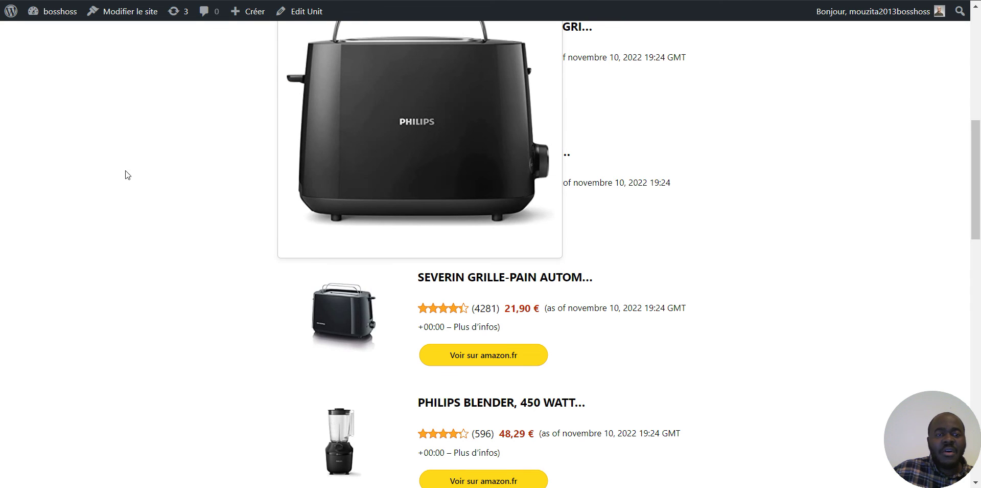
scroll(193, 66, up, 5)
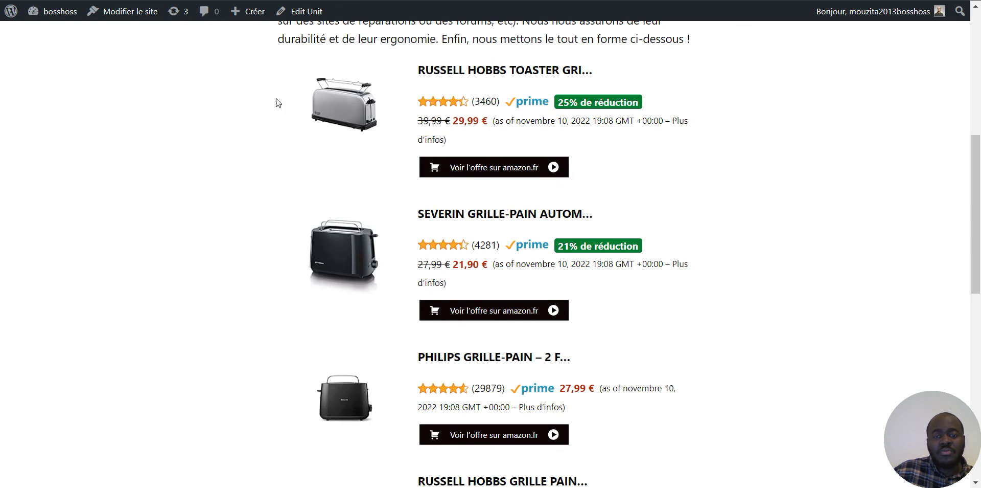
scroll(276, 101, up, 6)
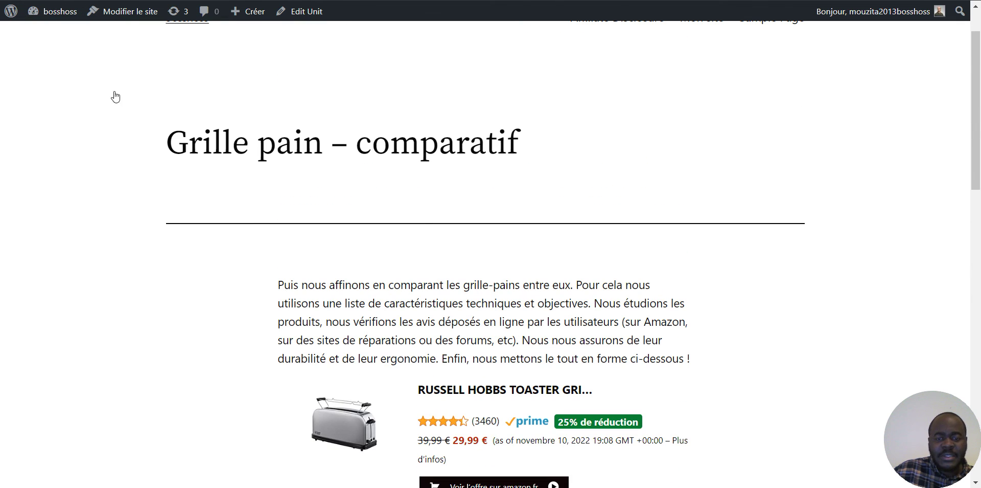
Look through the toaster offers on the "Grille pain – comparatif" page down to its end.
scroll(201, 204, down, 10)
scroll(199, 204, down, 3)
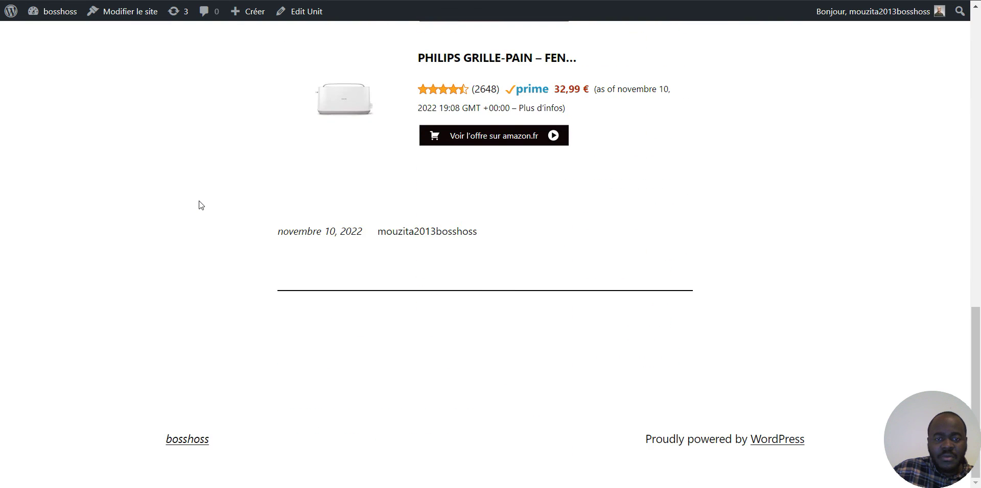
scroll(198, 204, up, 15)
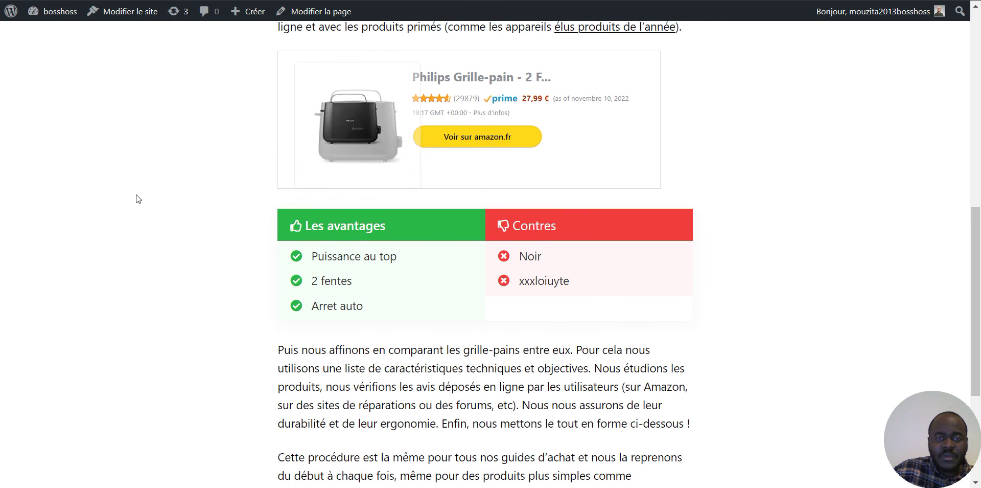
Examine the Philips toaster box, the pros and cons table and the surrounding text on the page about reliable toaster reviews.
scroll(136, 195, up, 4)
scroll(136, 195, down, 2)
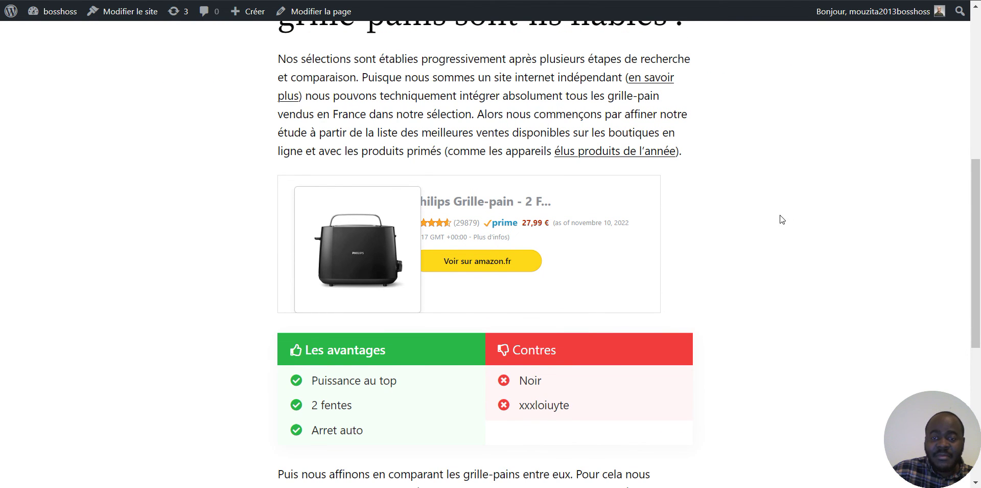
scroll(747, 242, down, 1)
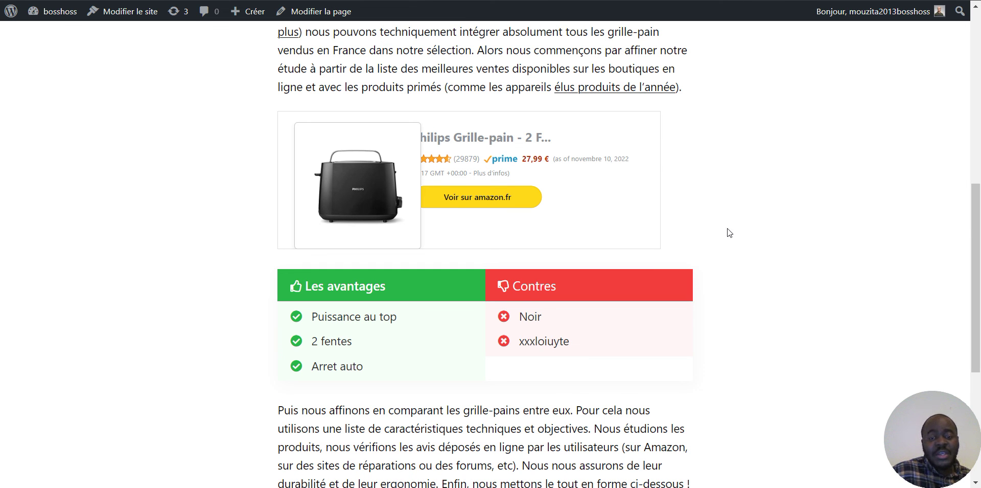
scroll(720, 218, down, 3)
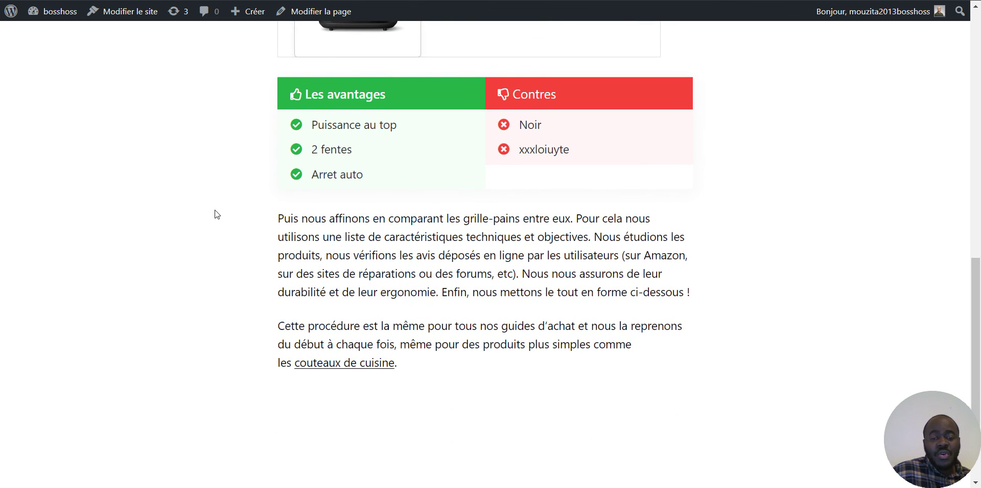
scroll(215, 210, down, 2)
scroll(241, 217, up, 7)
scroll(237, 173, up, 3)
scroll(233, 174, down, 4)
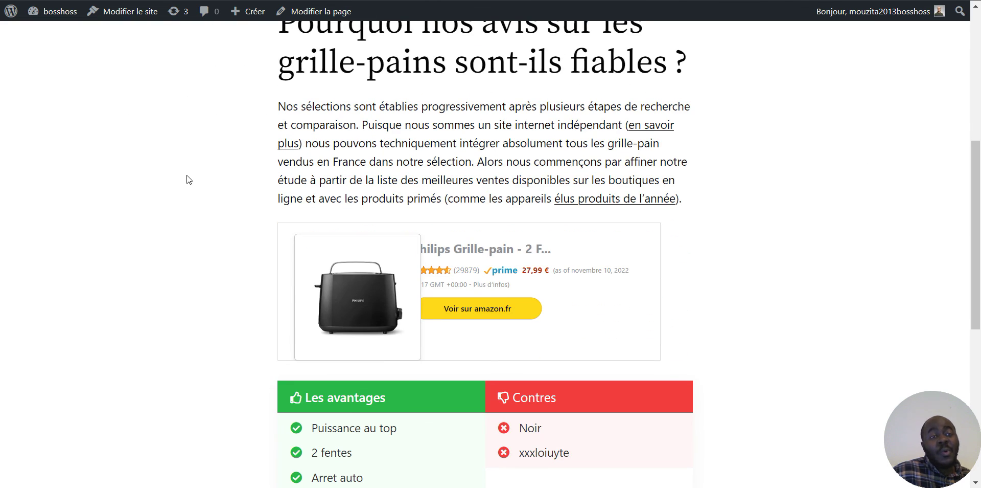